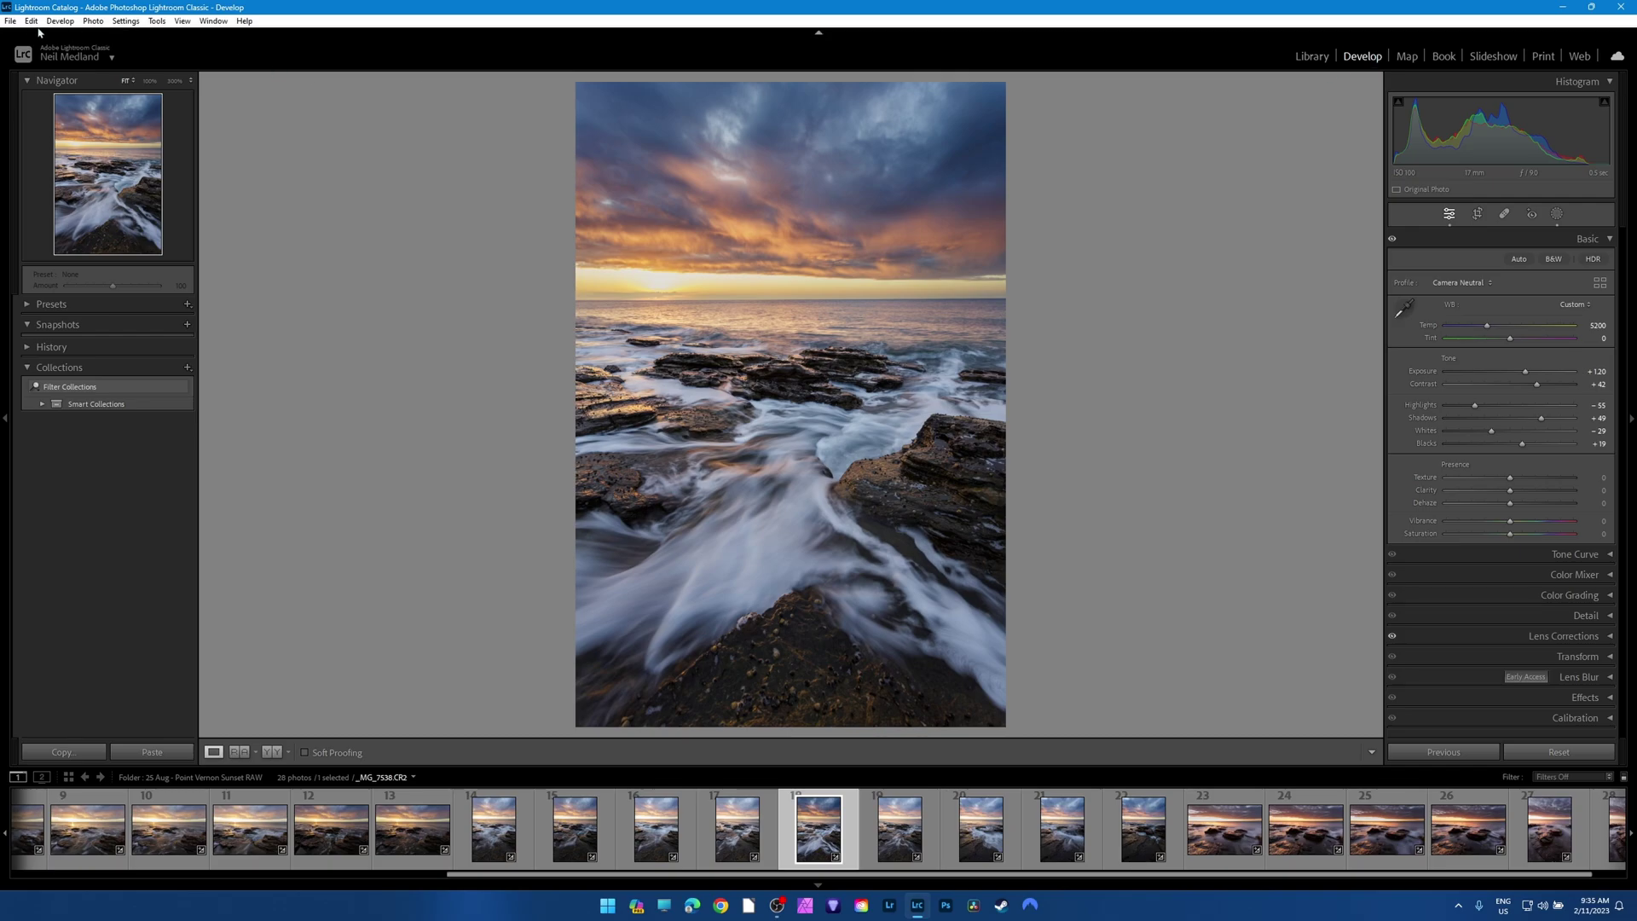
click(10, 21)
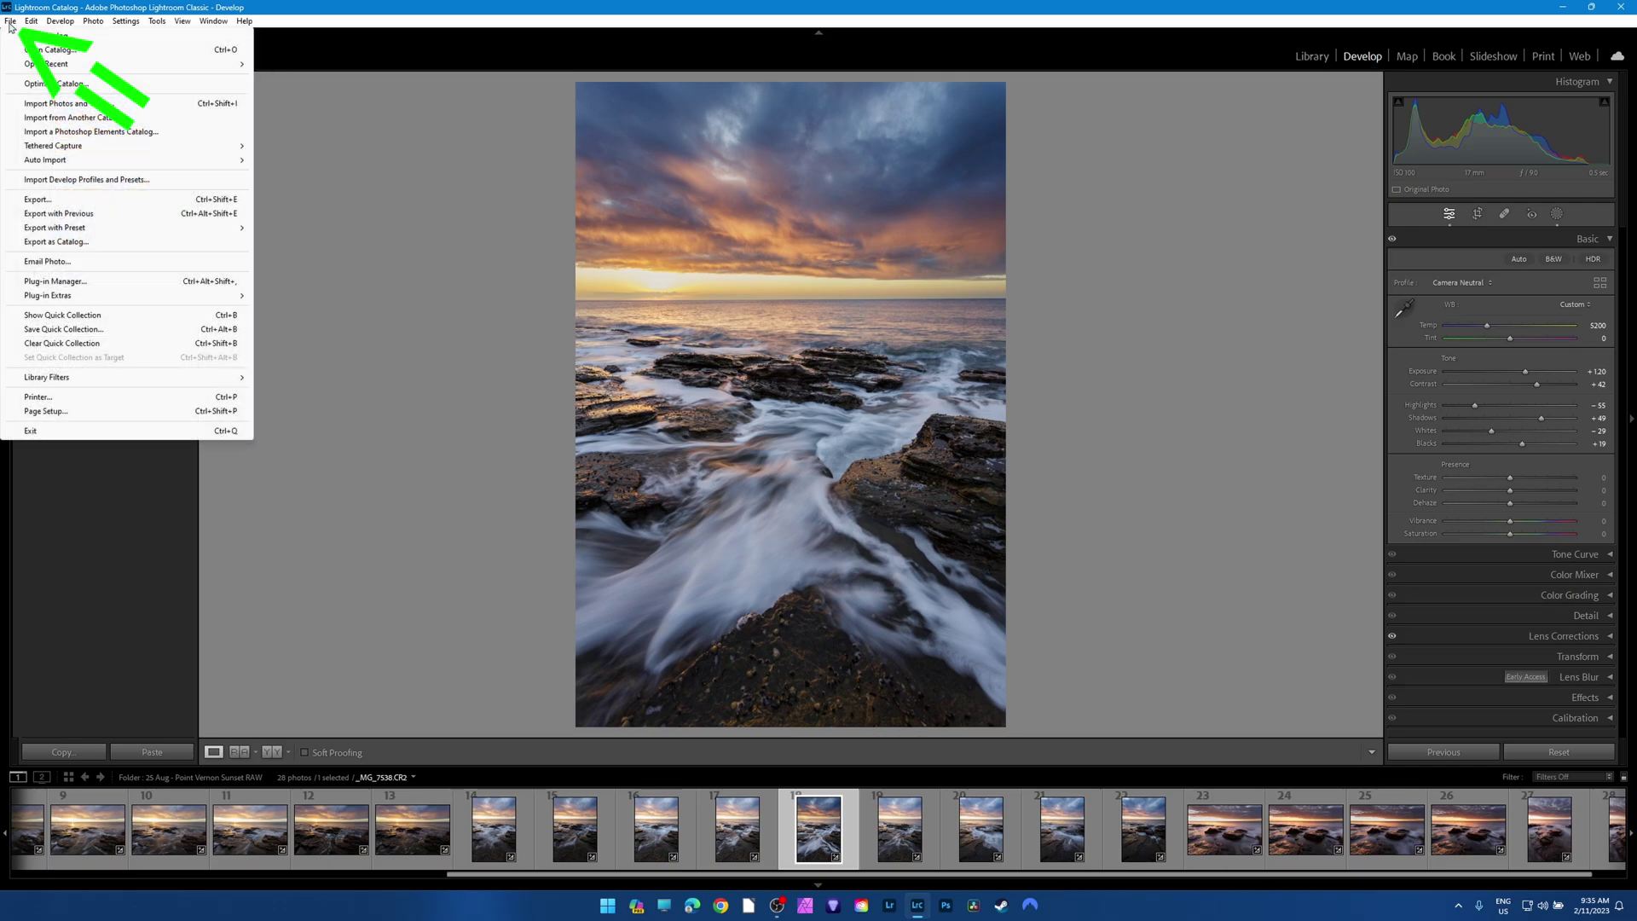
click(37, 199)
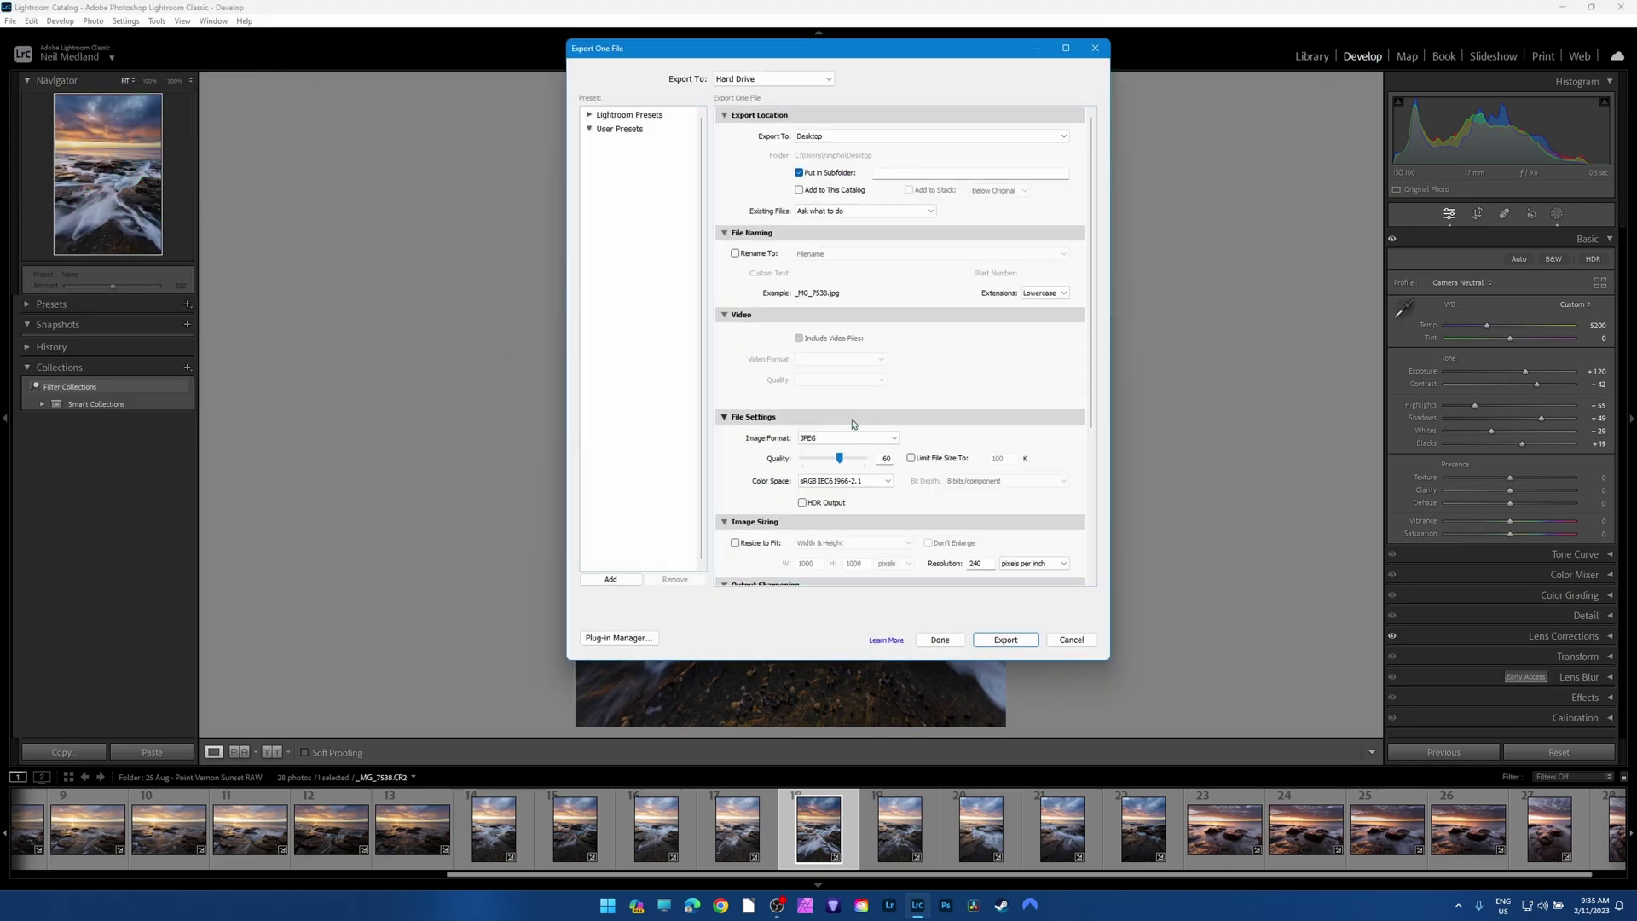
click(1071, 641)
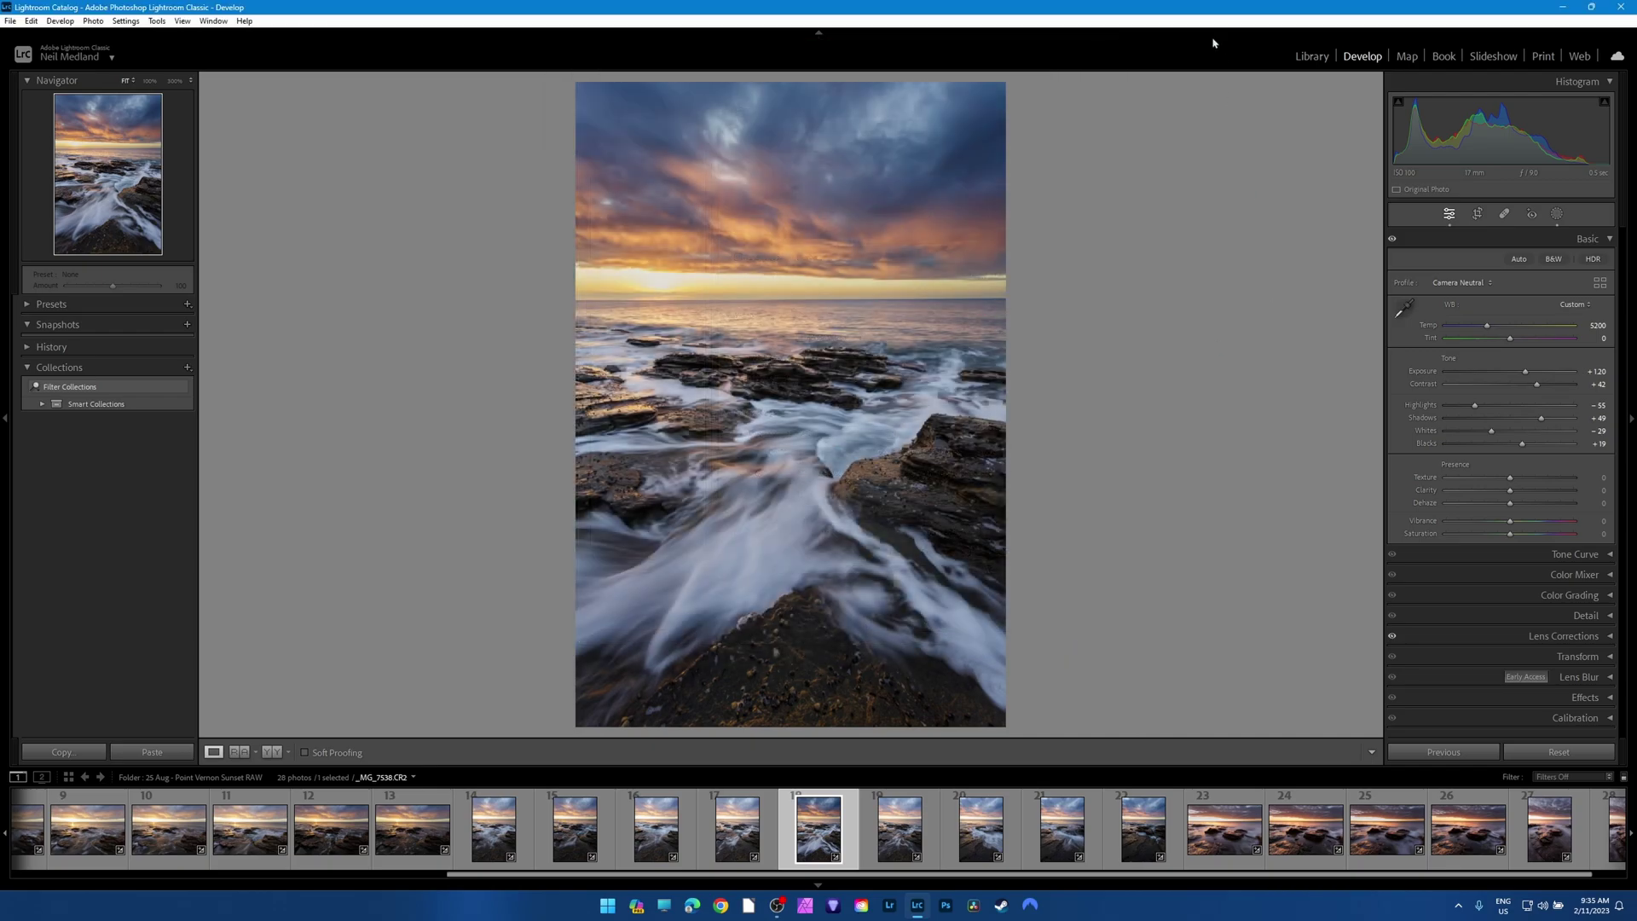
Select all photos of the folder in the Library module and open their export settings in an enlarged dialog.
click(1312, 58)
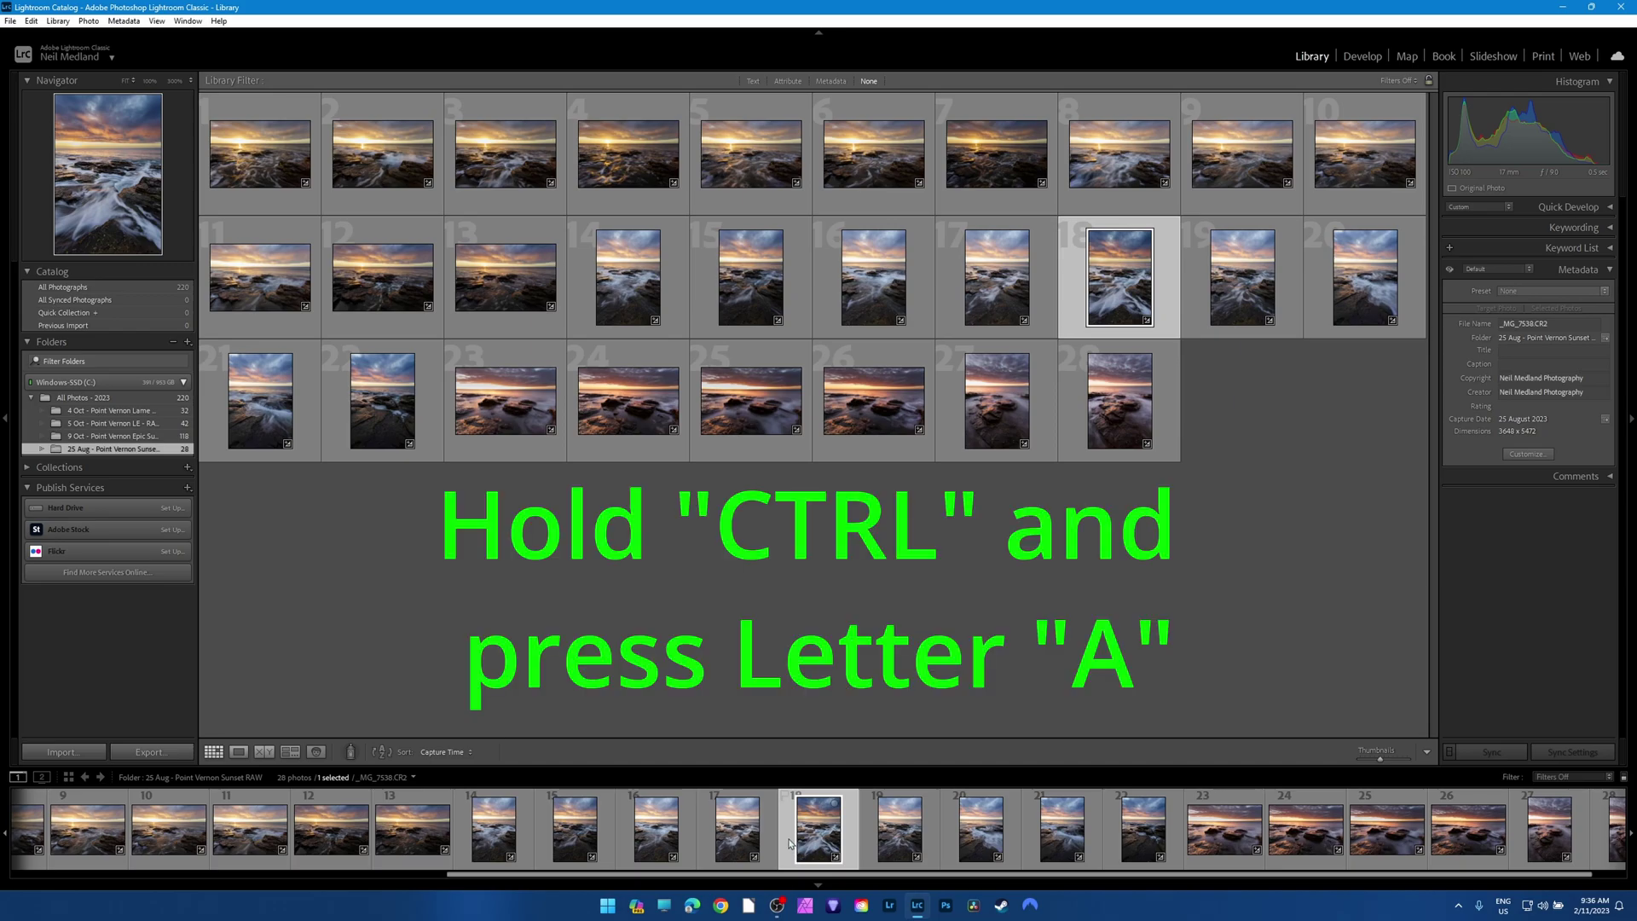
key(ctrl+a)
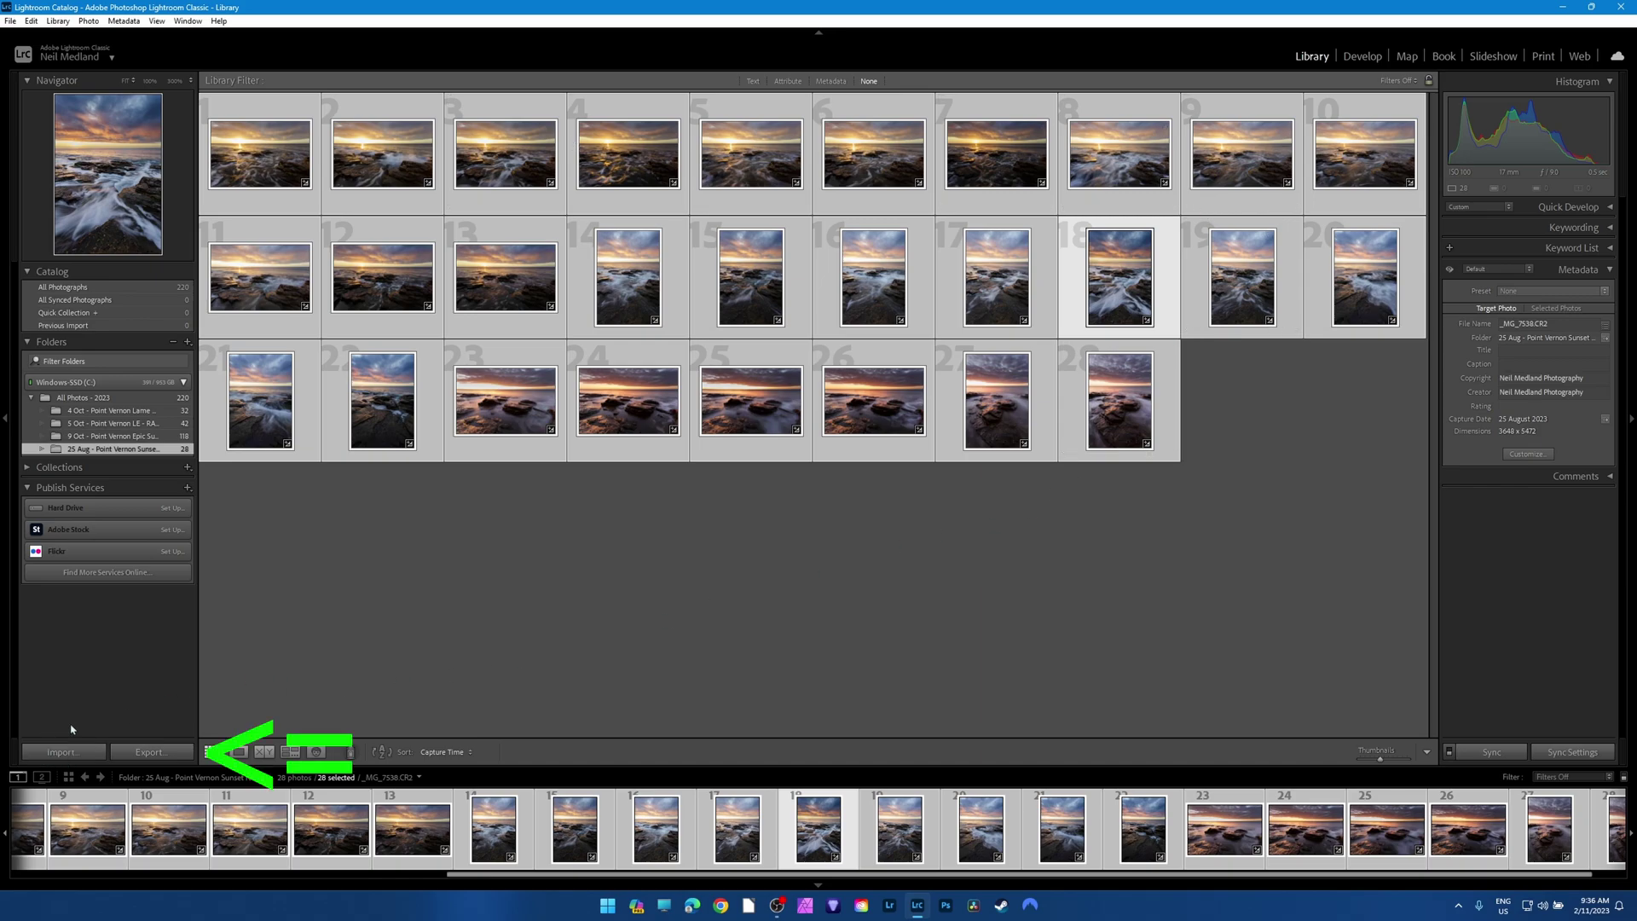
click(153, 754)
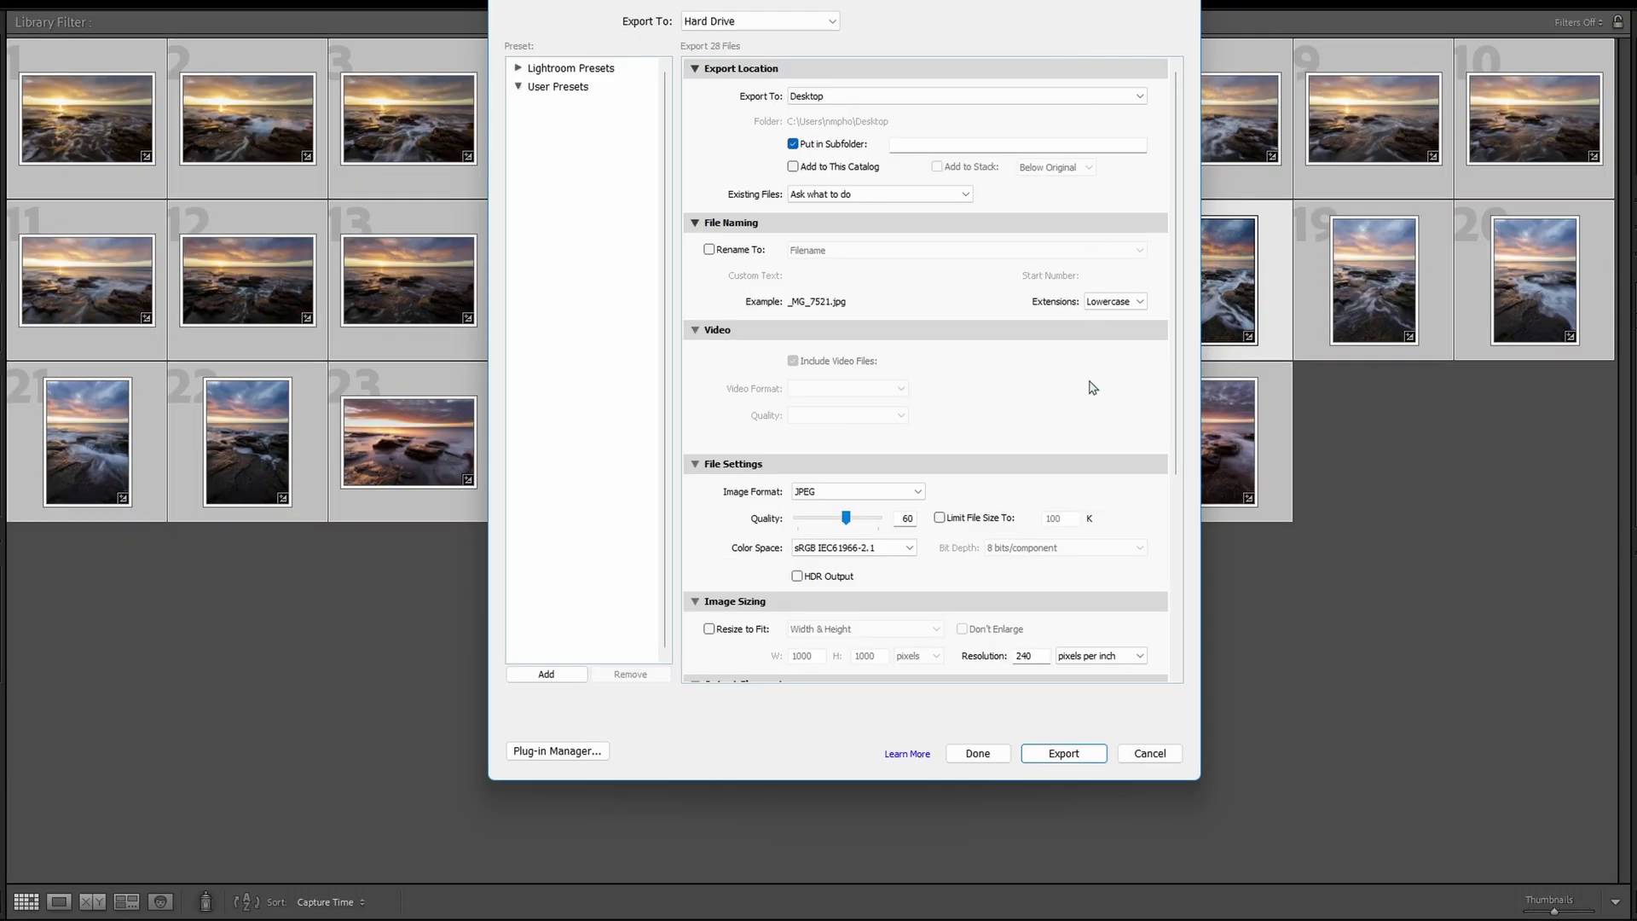
drag(901, 781, 904, 920)
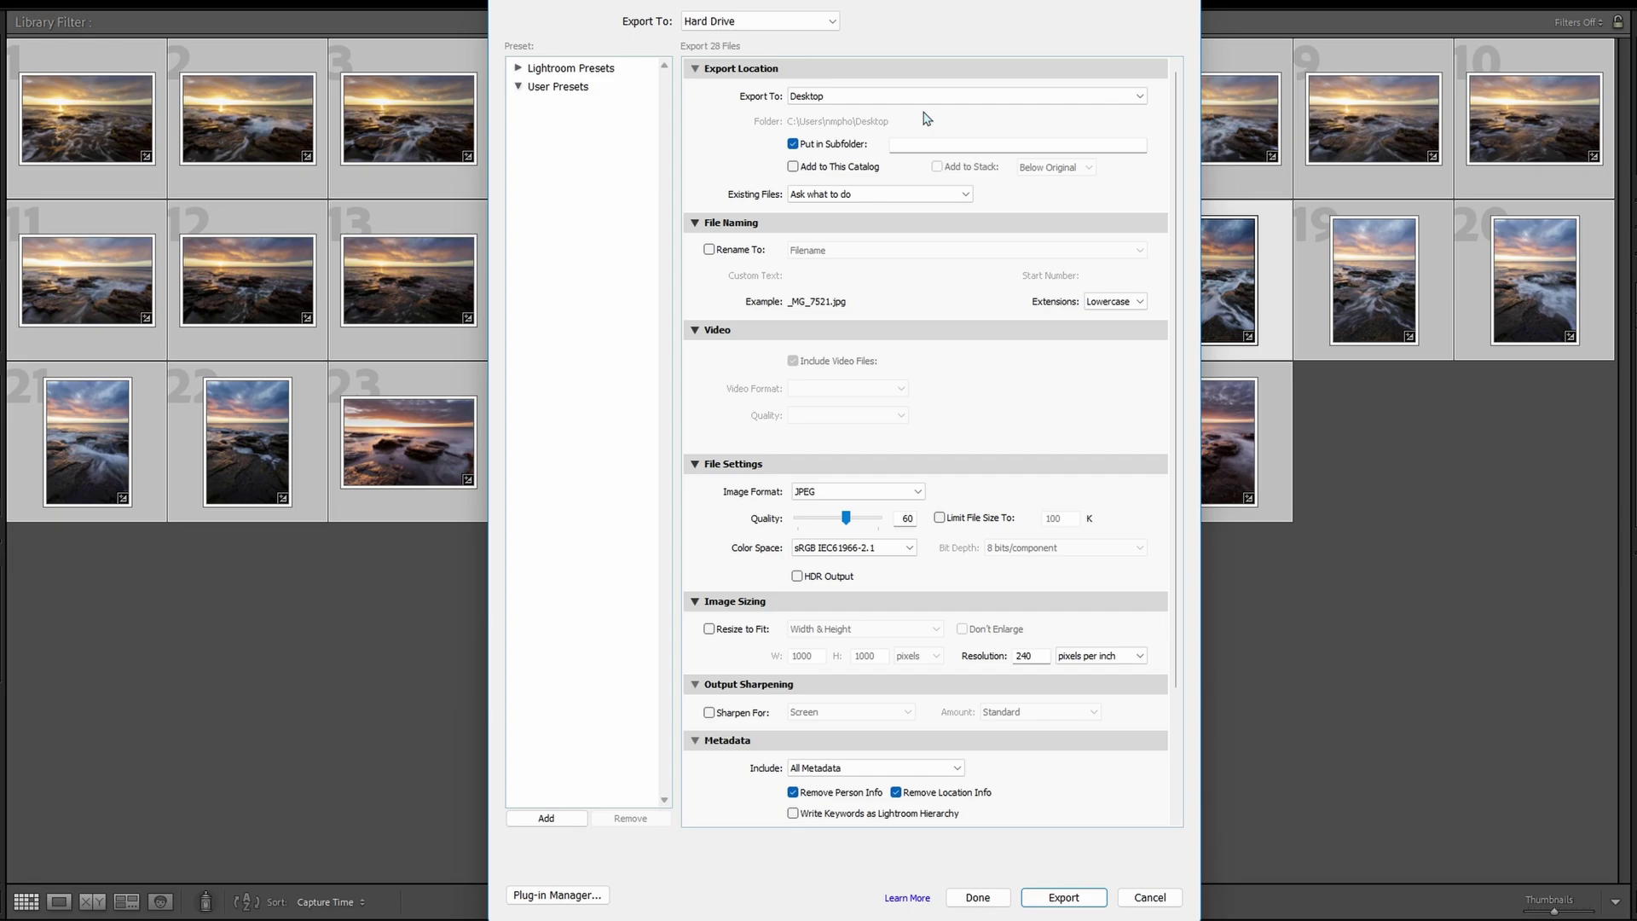
Set the export location to a specific folder, creating and choosing a new folder named Edited Photos 2023 inside Pictures.
click(1141, 96)
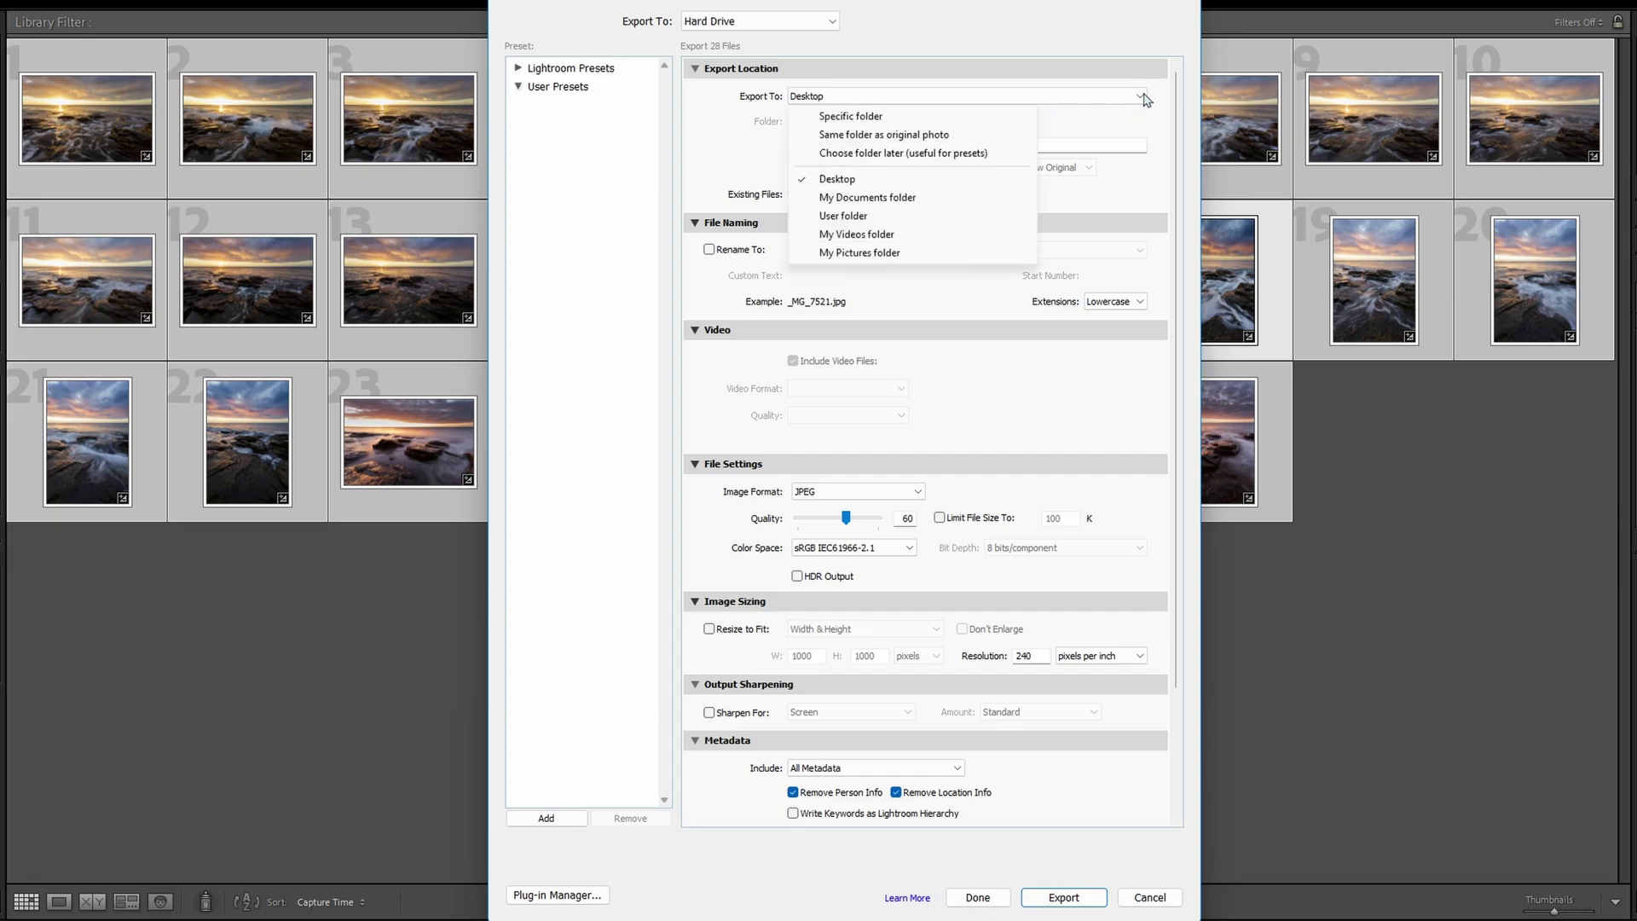
click(889, 117)
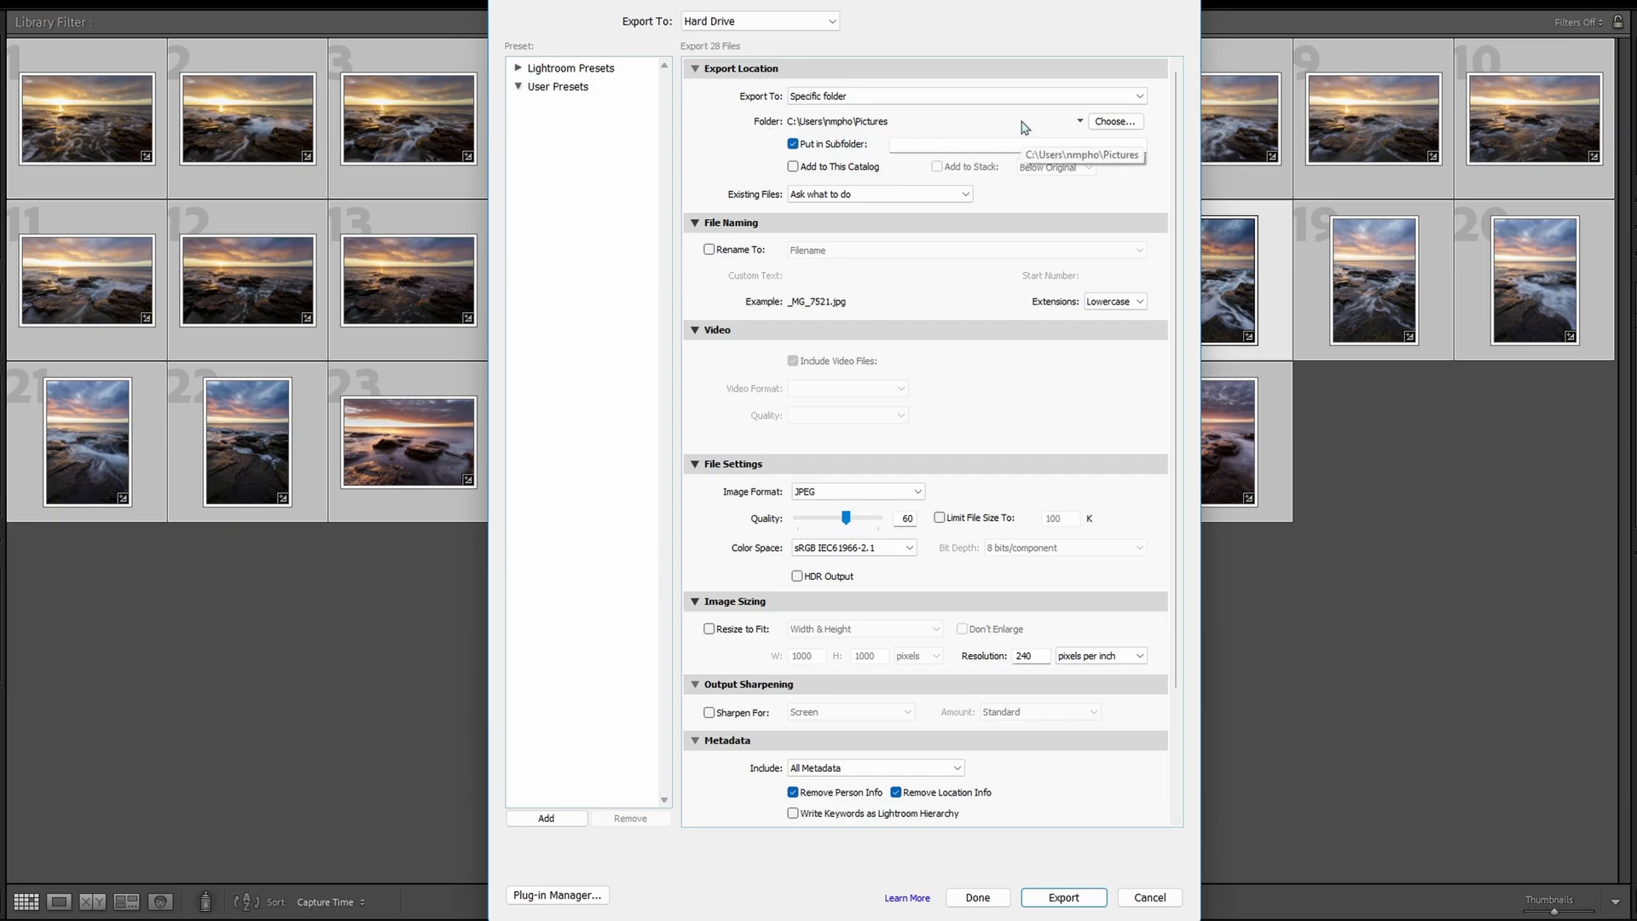
click(1115, 122)
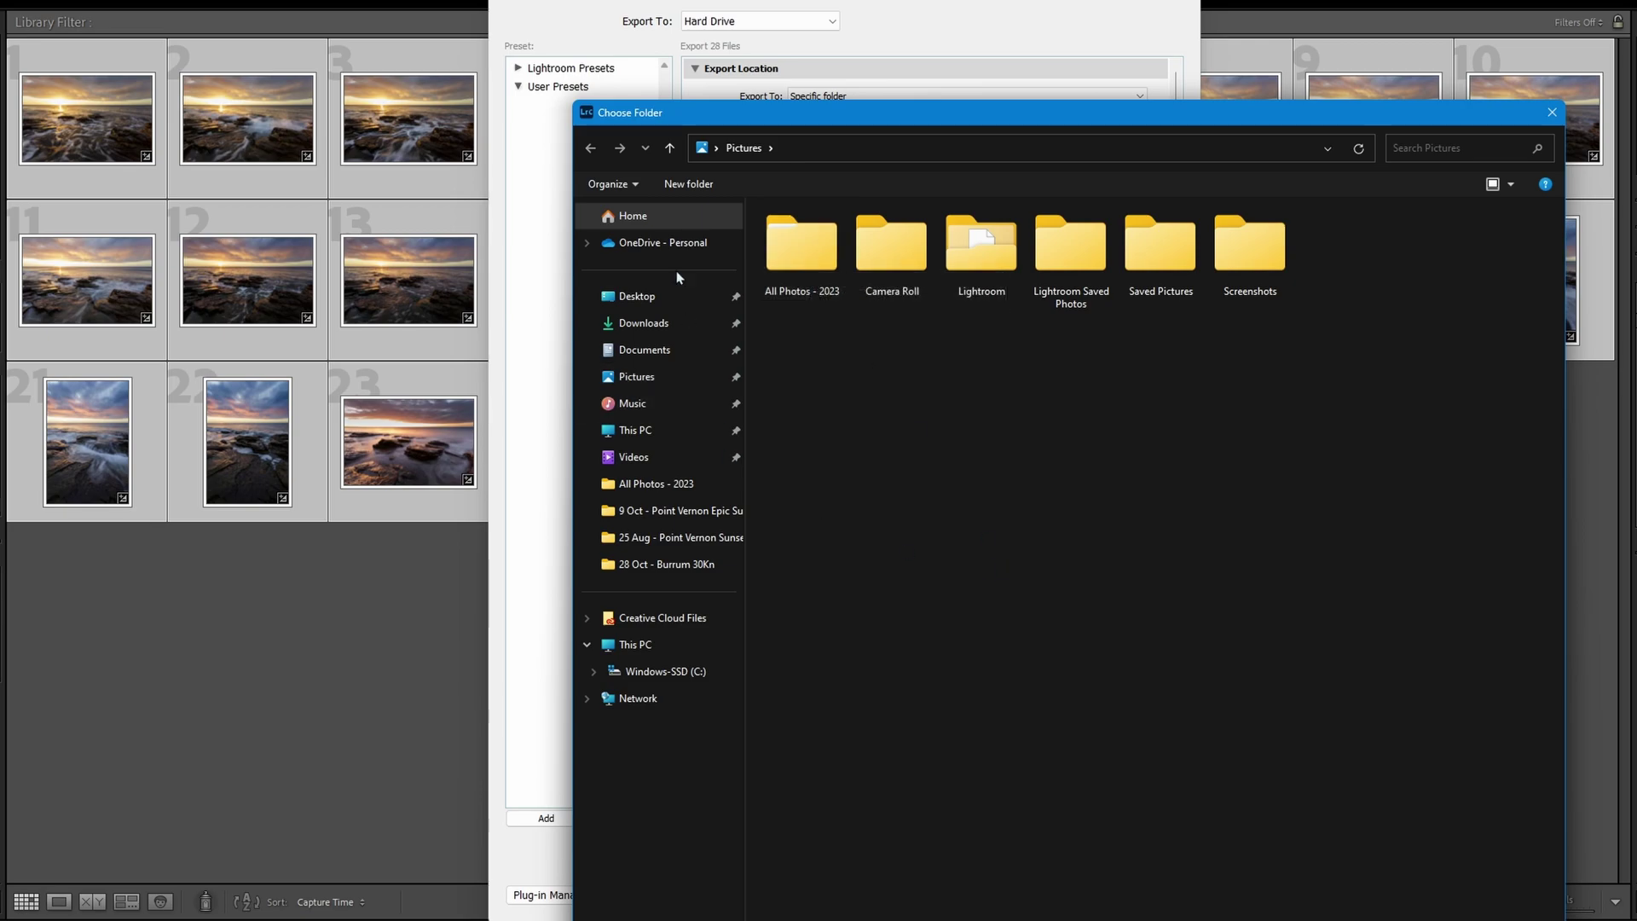
click(690, 185)
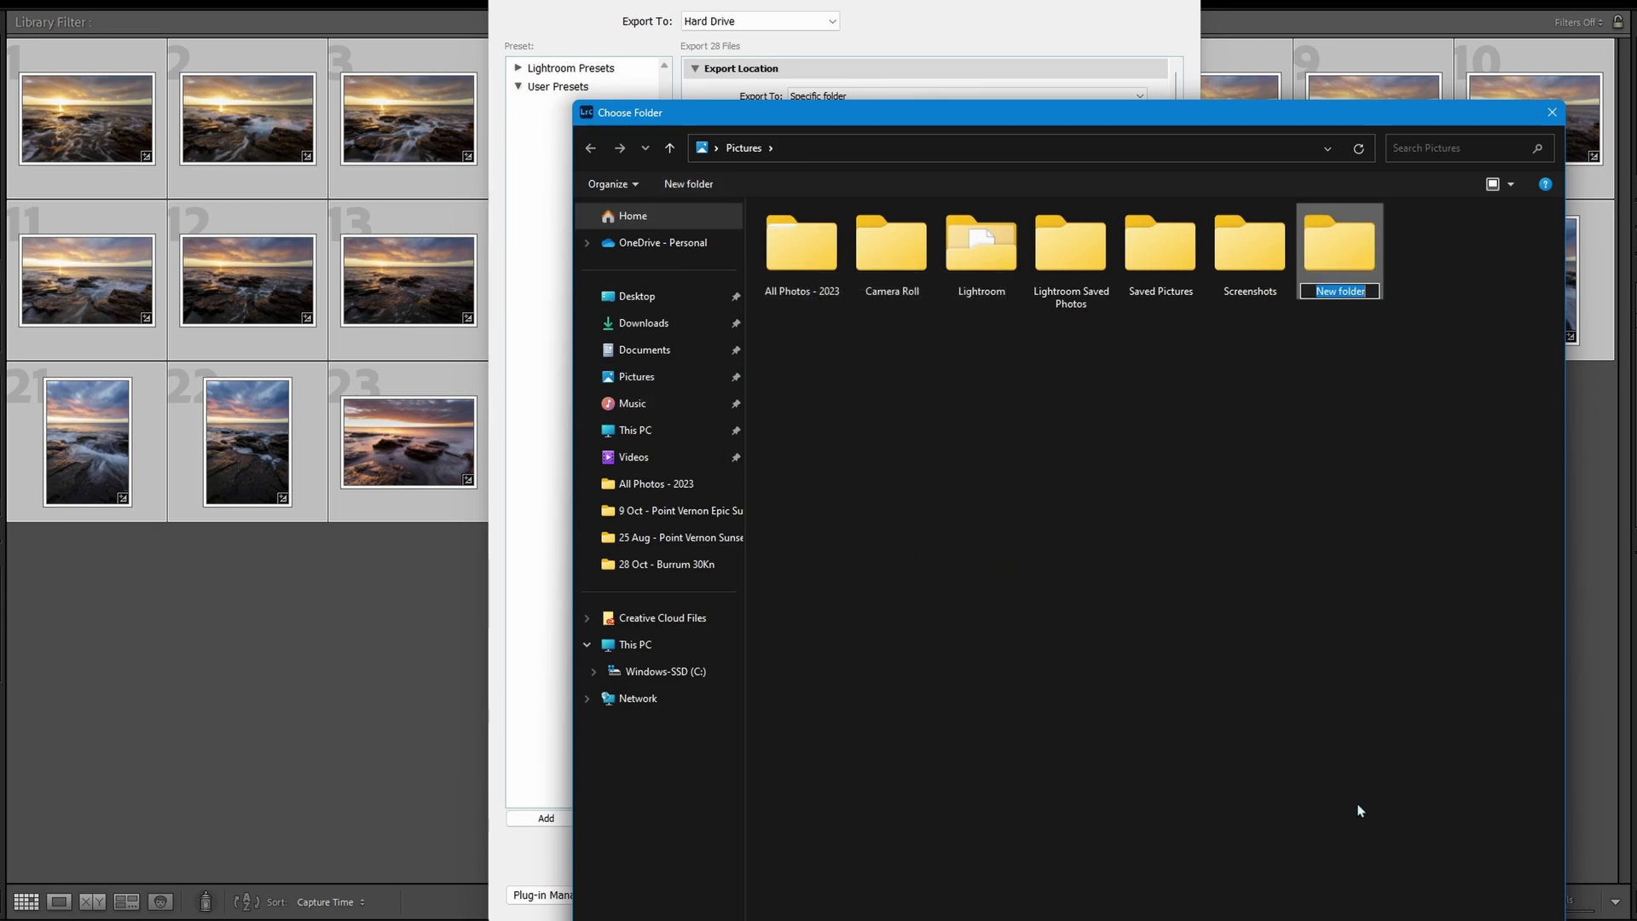
text(Edited Photos 2023)
click(1226, 564)
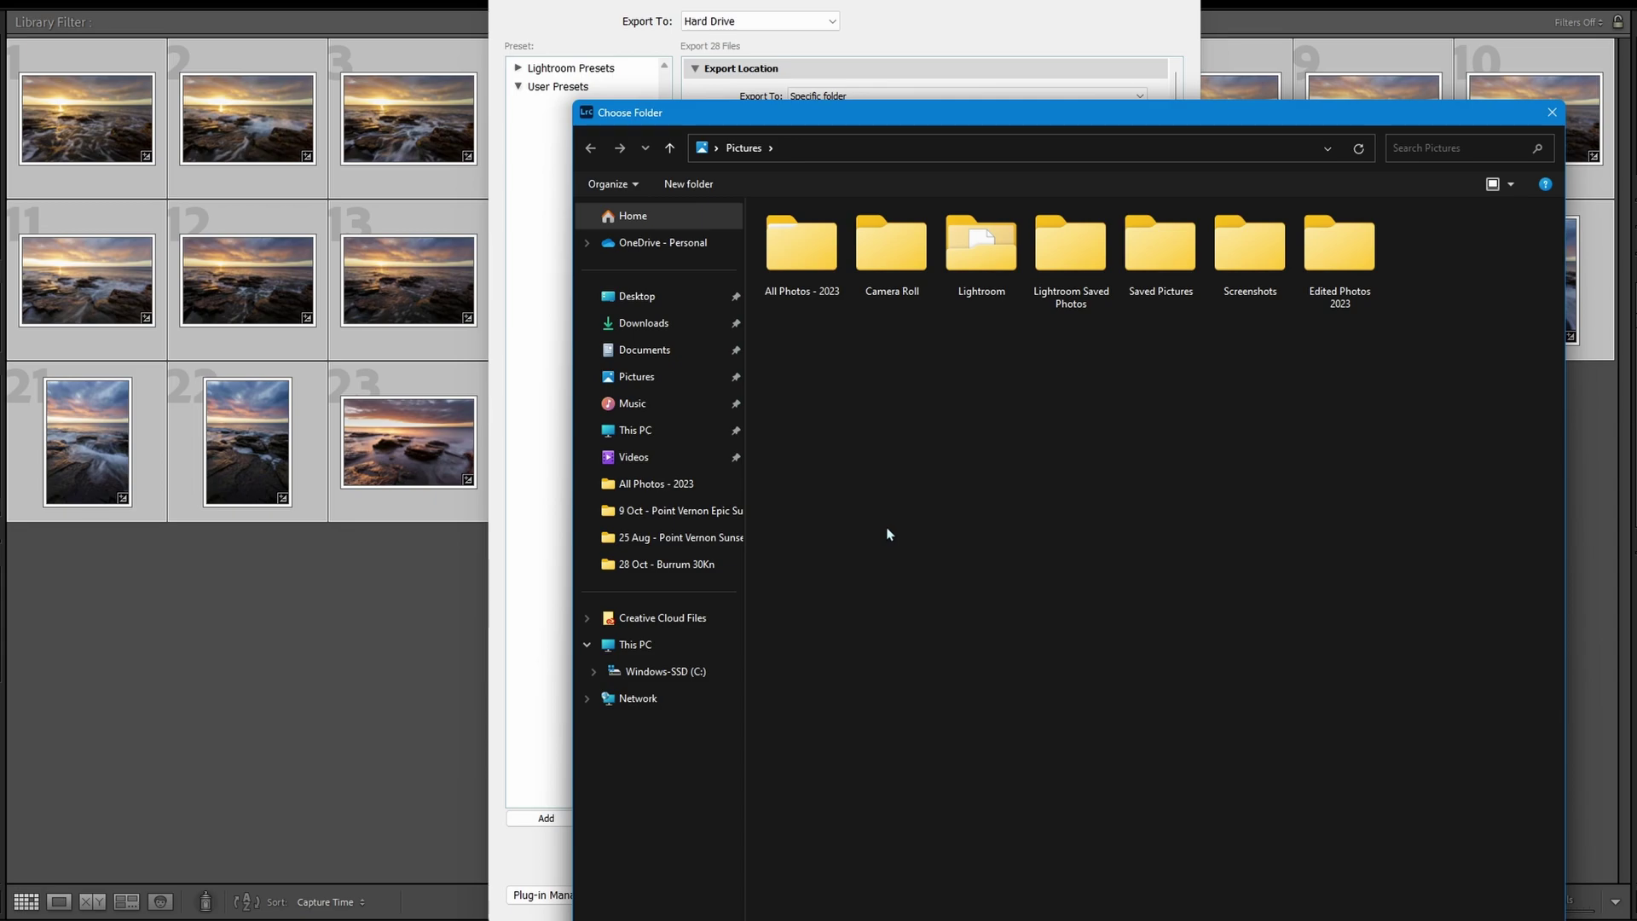
click(1347, 258)
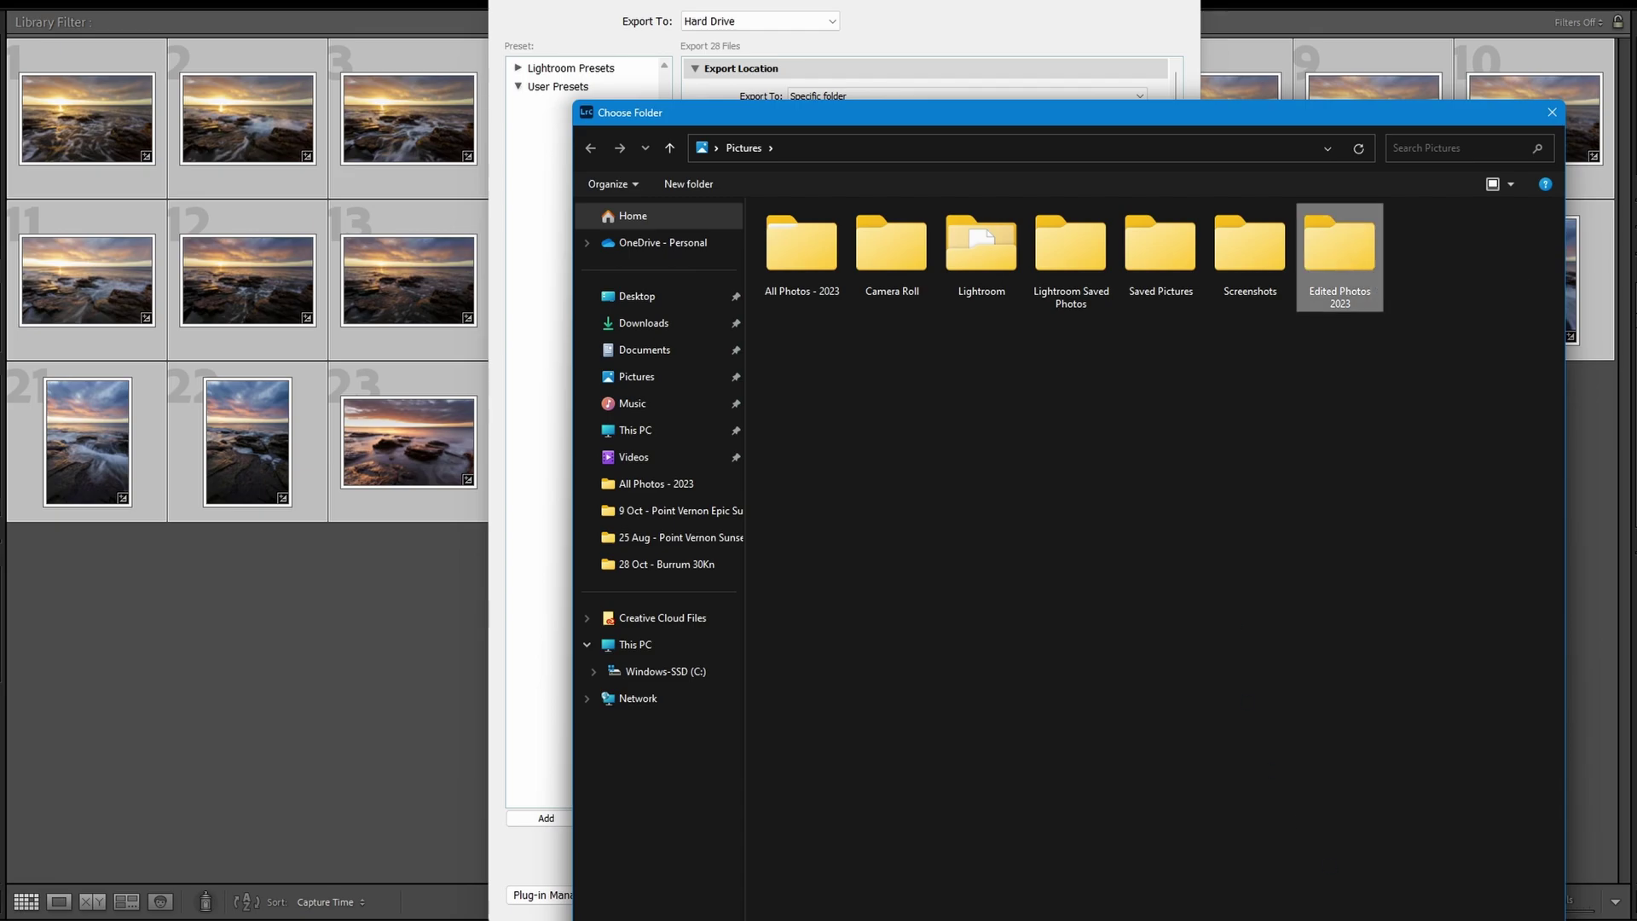
key(Return)
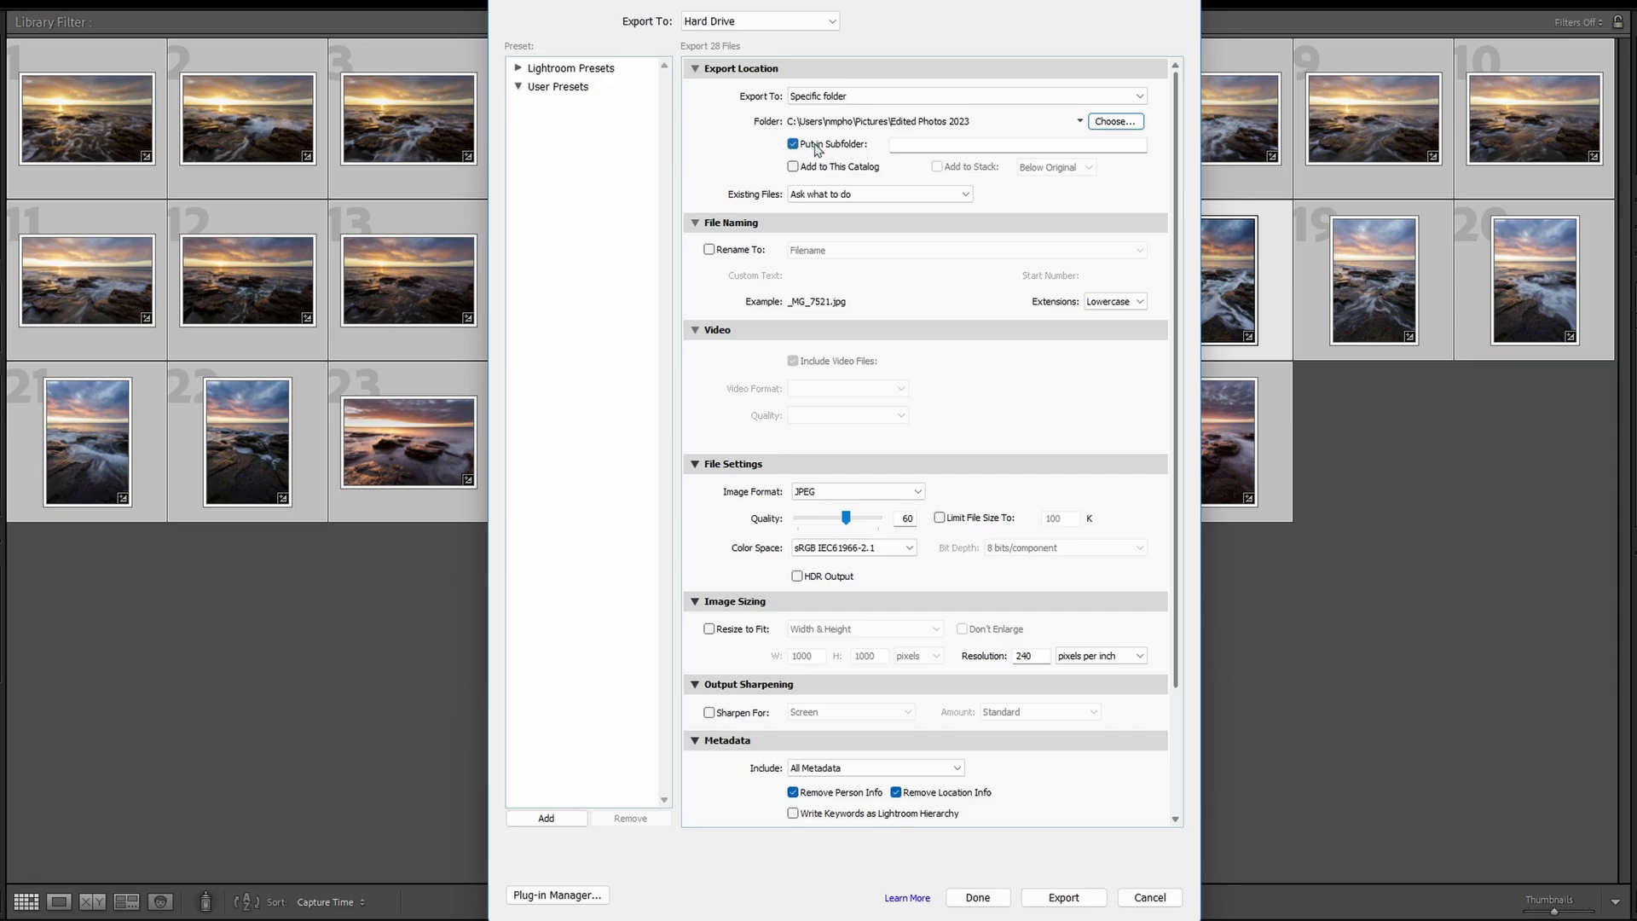
Name the export subfolder "25 Aug - PV Sunset" and collapse the File Naming and Video sections.
click(923, 146)
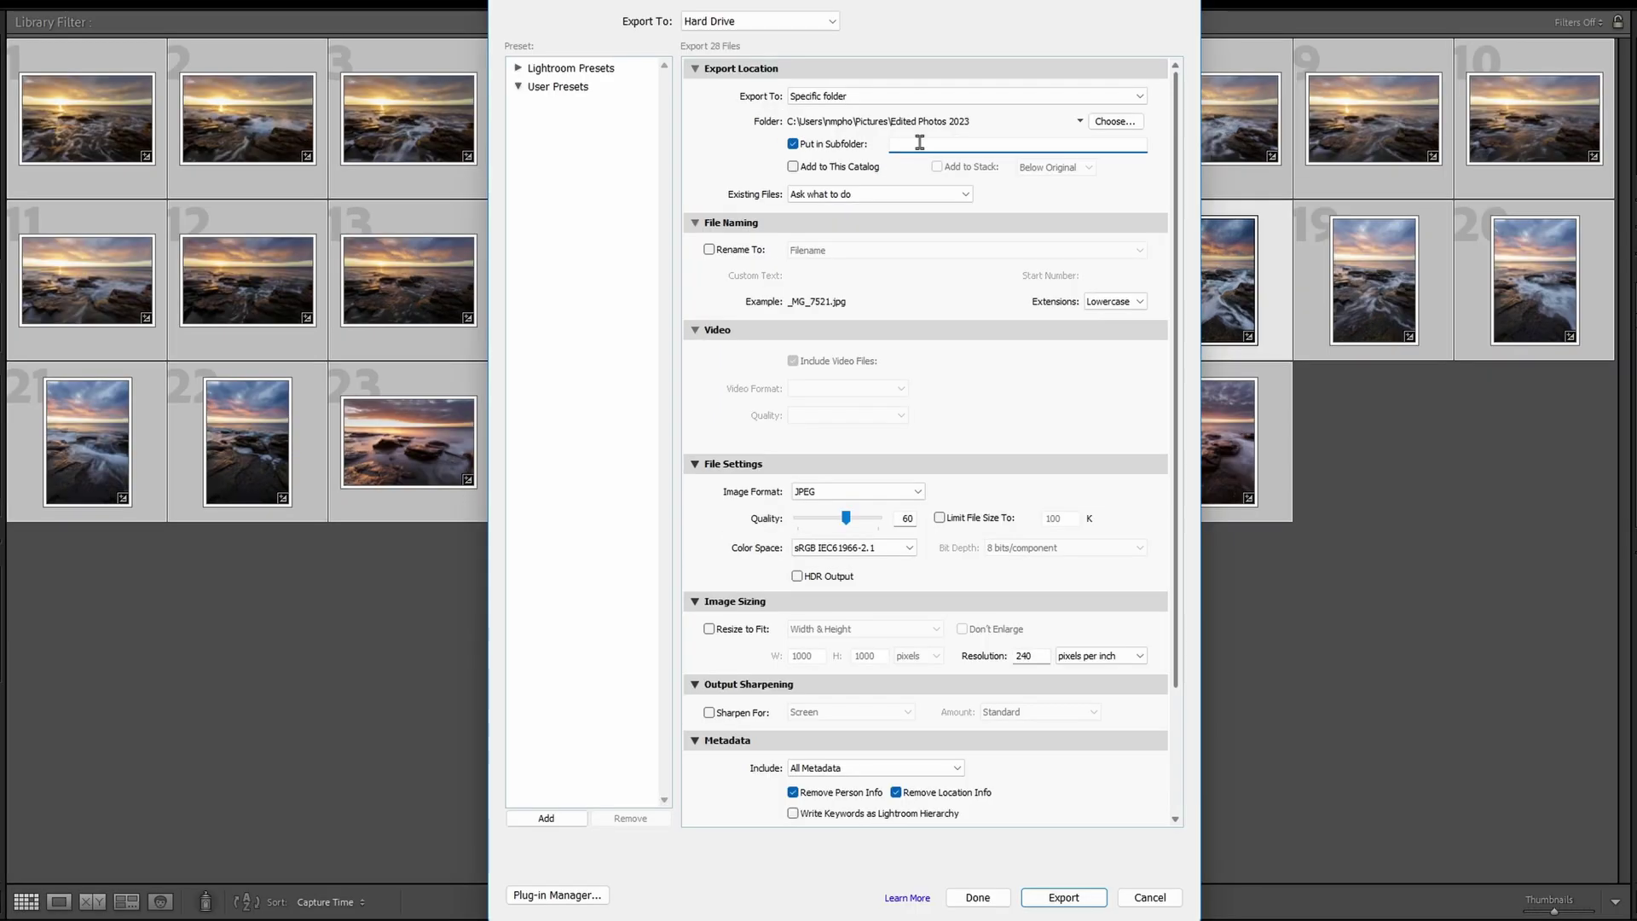
text(25 Aug - PV Sunset)
click(695, 224)
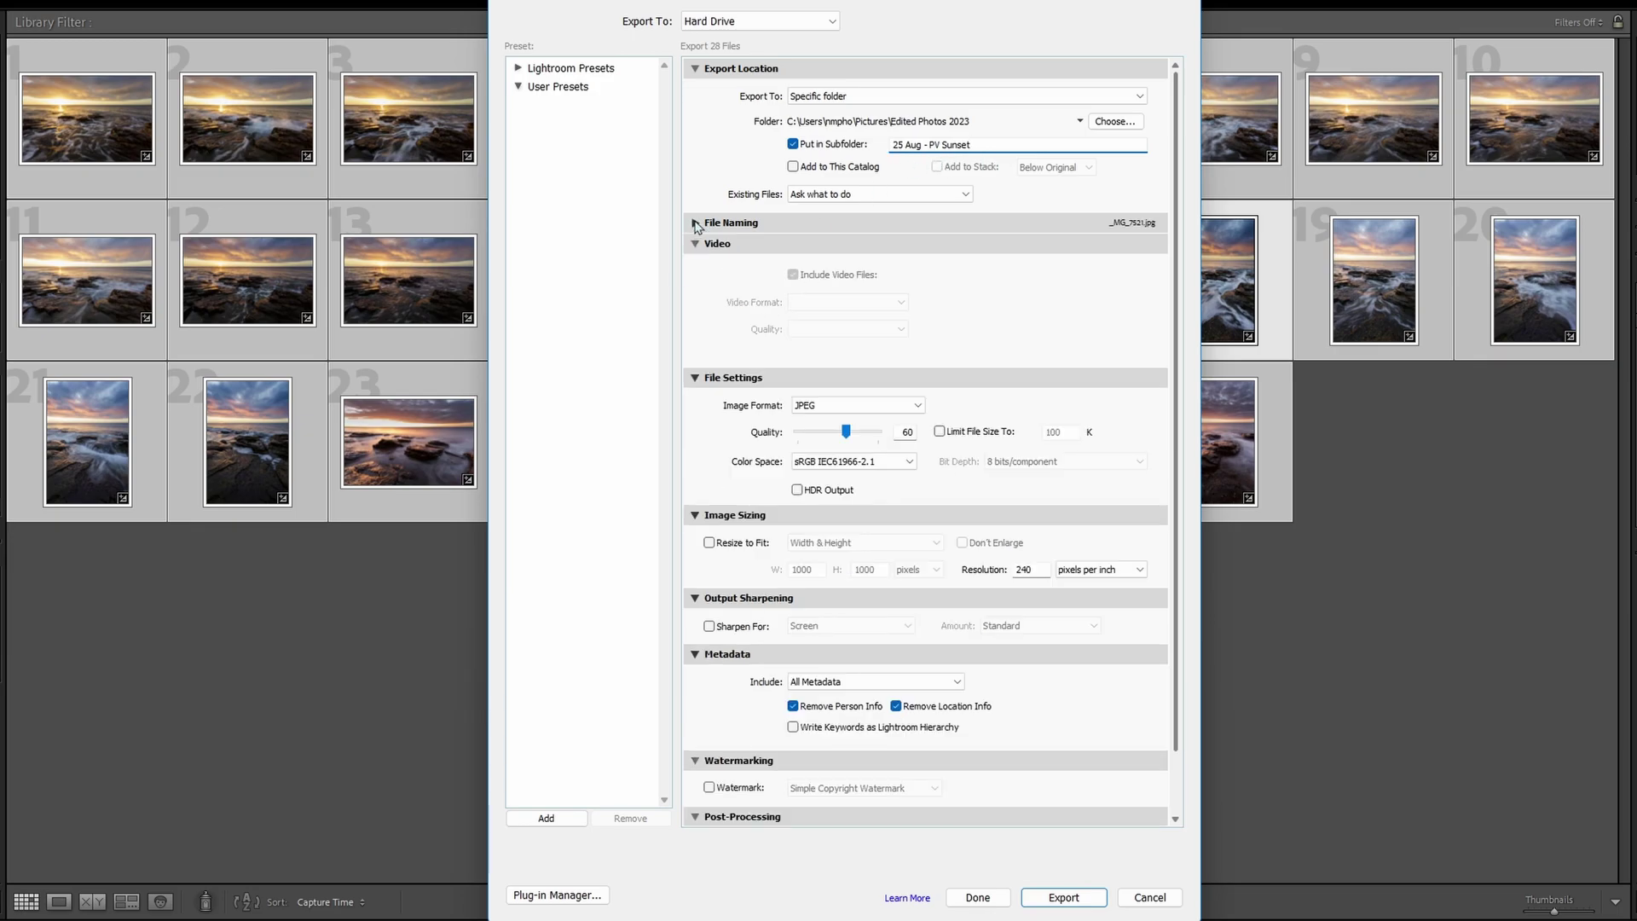
click(695, 245)
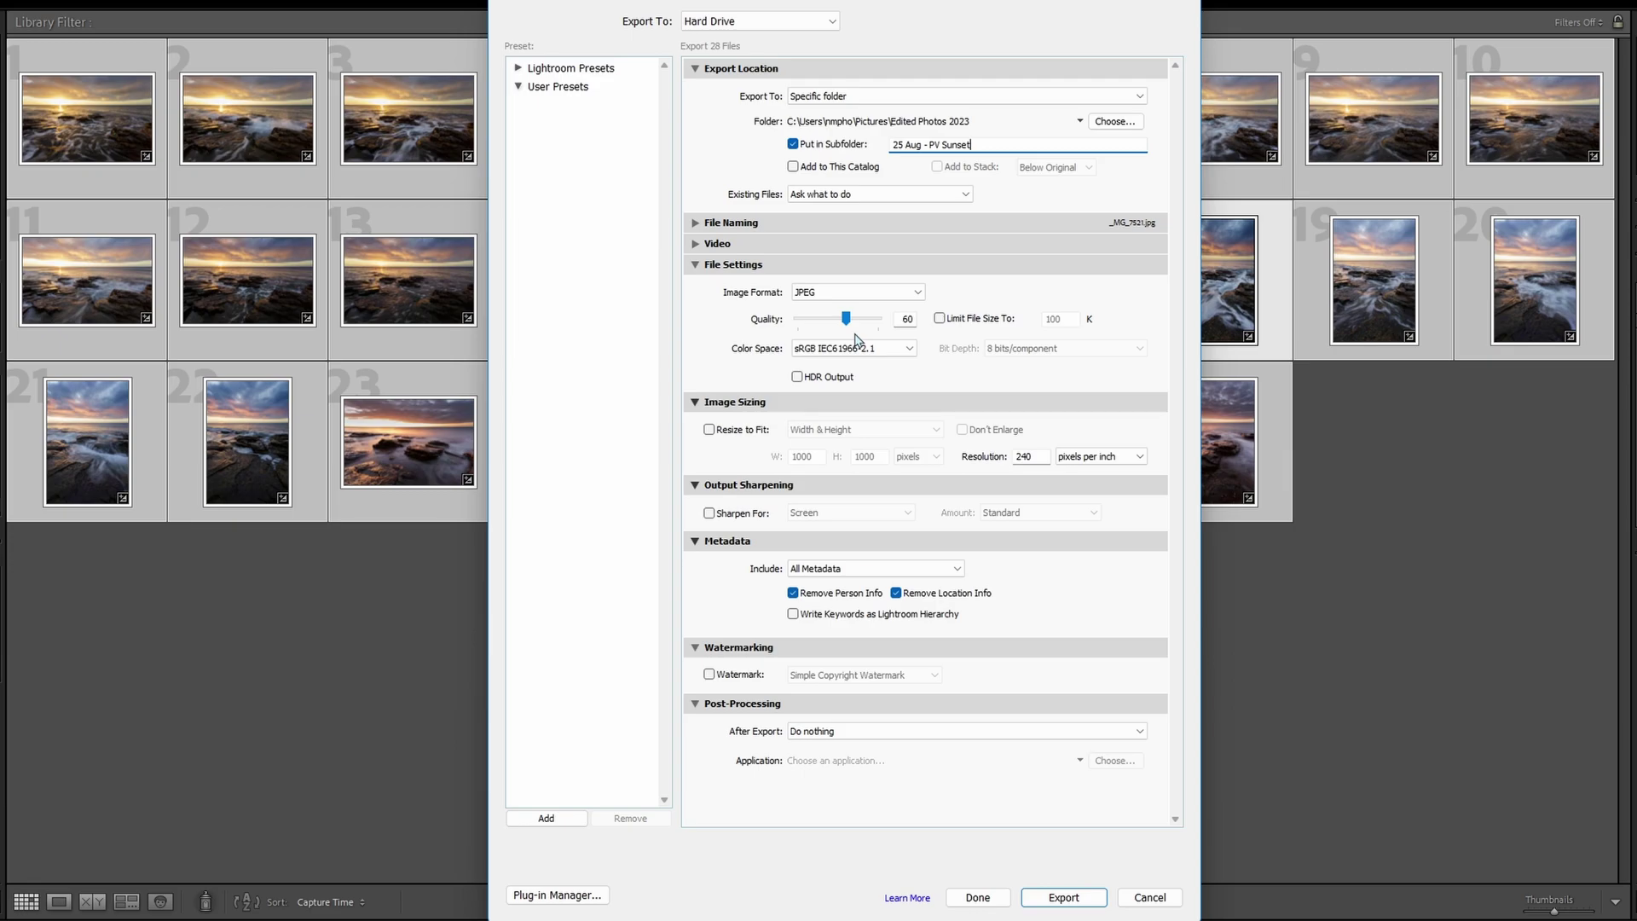
Set the file settings to JPEG, quality 100 and sRGB IEC61966-2.1, and collapse the Image Sizing section.
drag(846, 319, 894, 331)
click(921, 298)
click(858, 317)
click(910, 350)
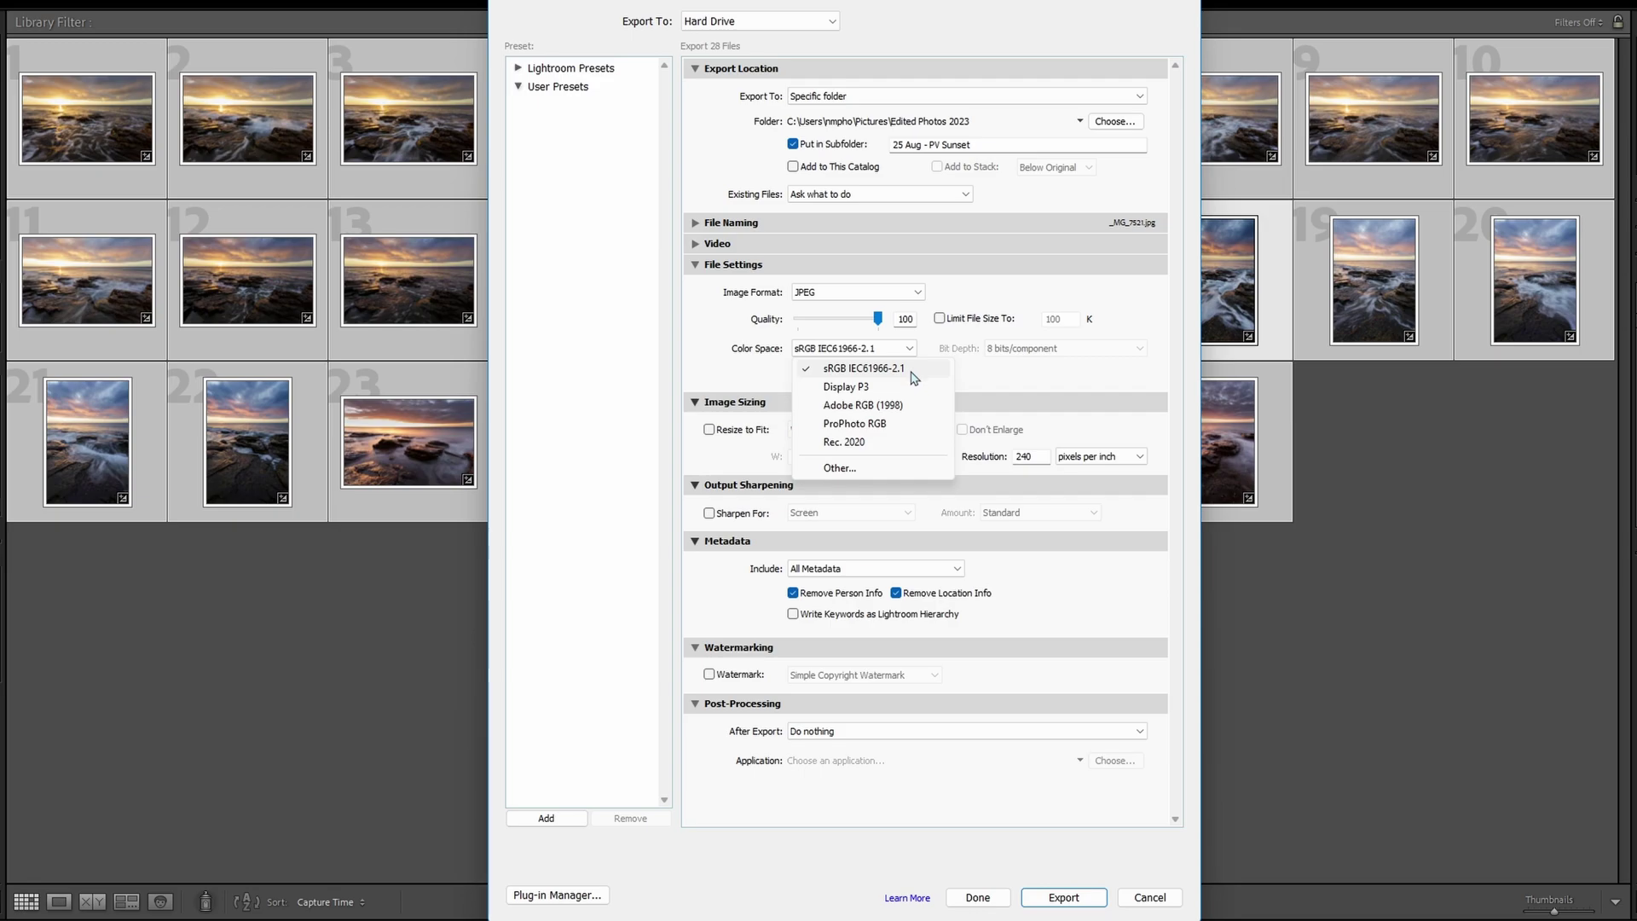
click(914, 368)
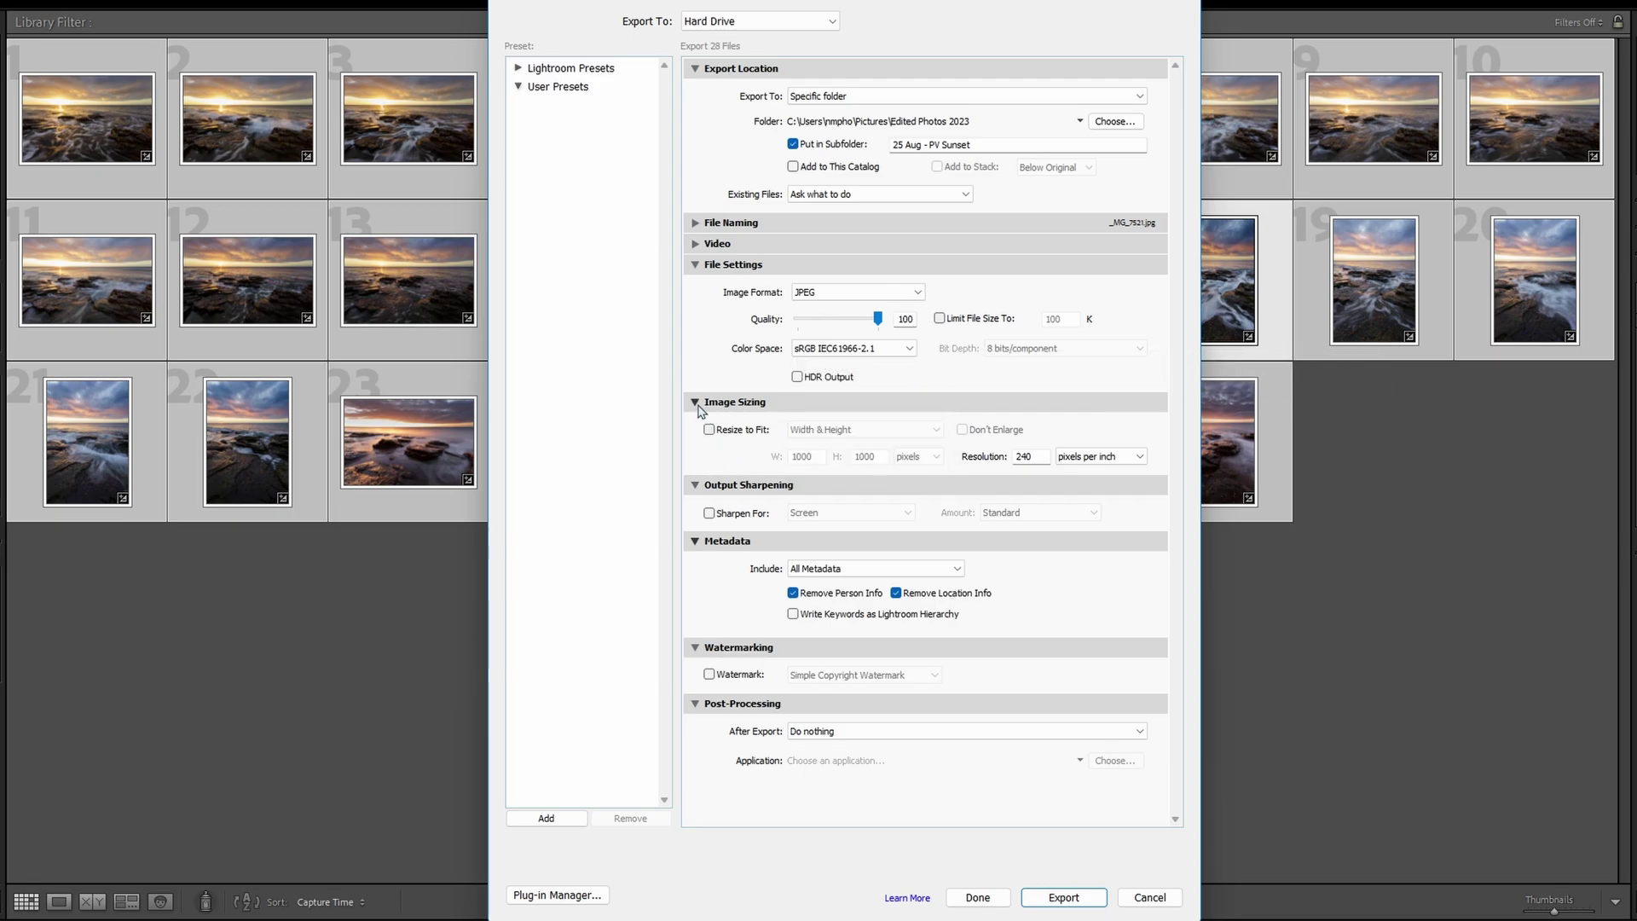
click(1041, 456)
click(695, 403)
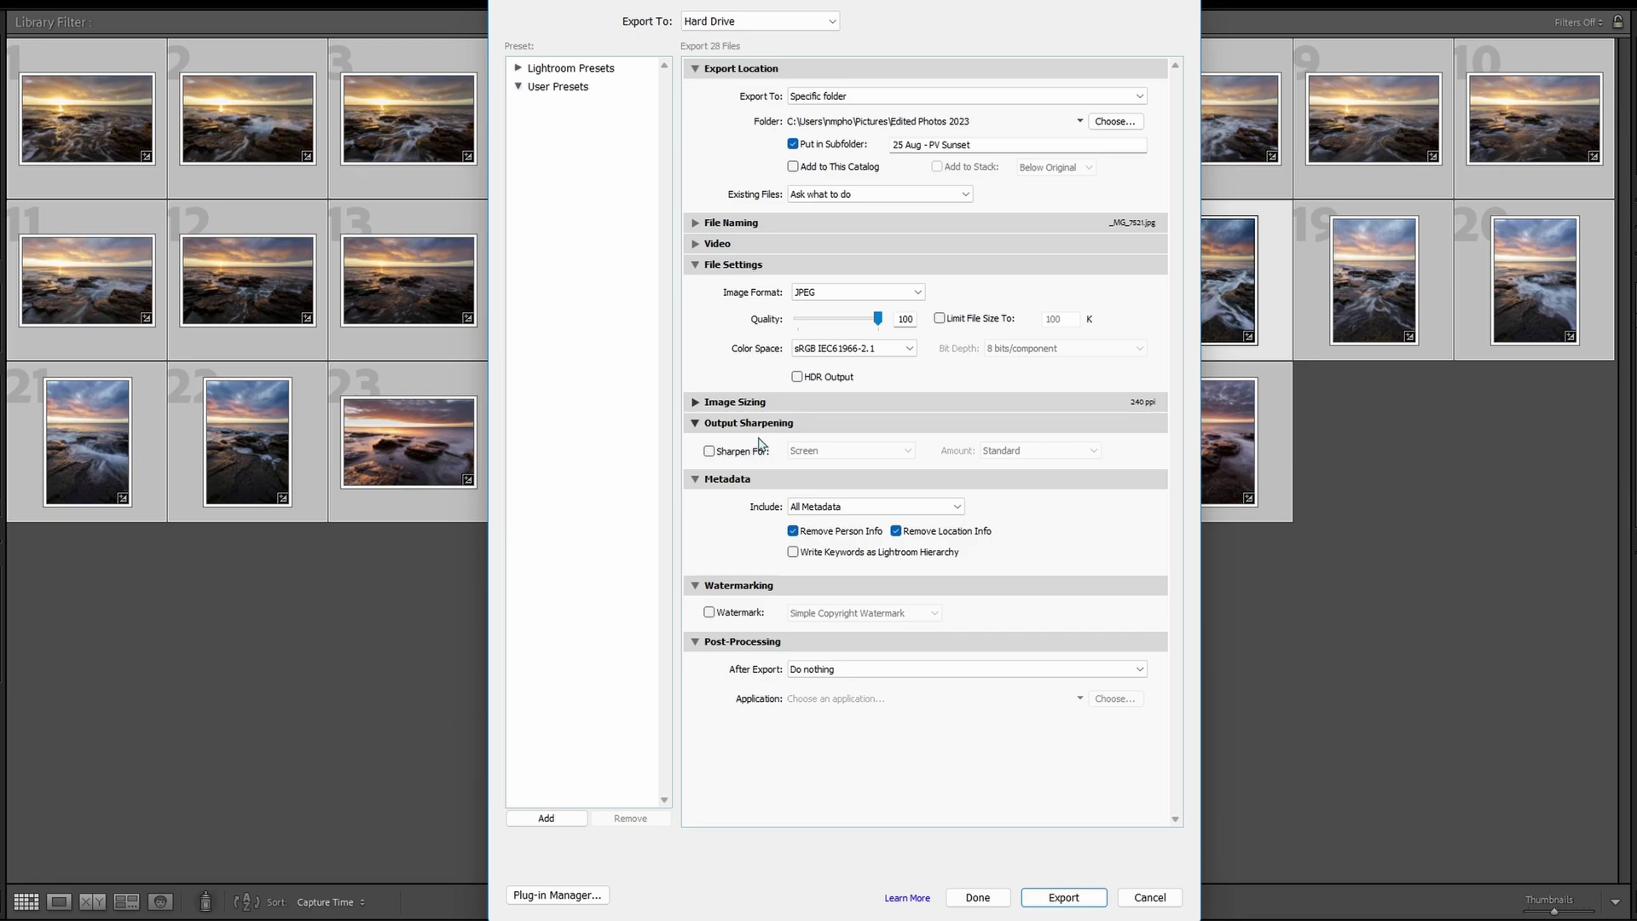
Try output sharpening for Glossy Paper, return it to Screen and turn sharpening off.
click(712, 454)
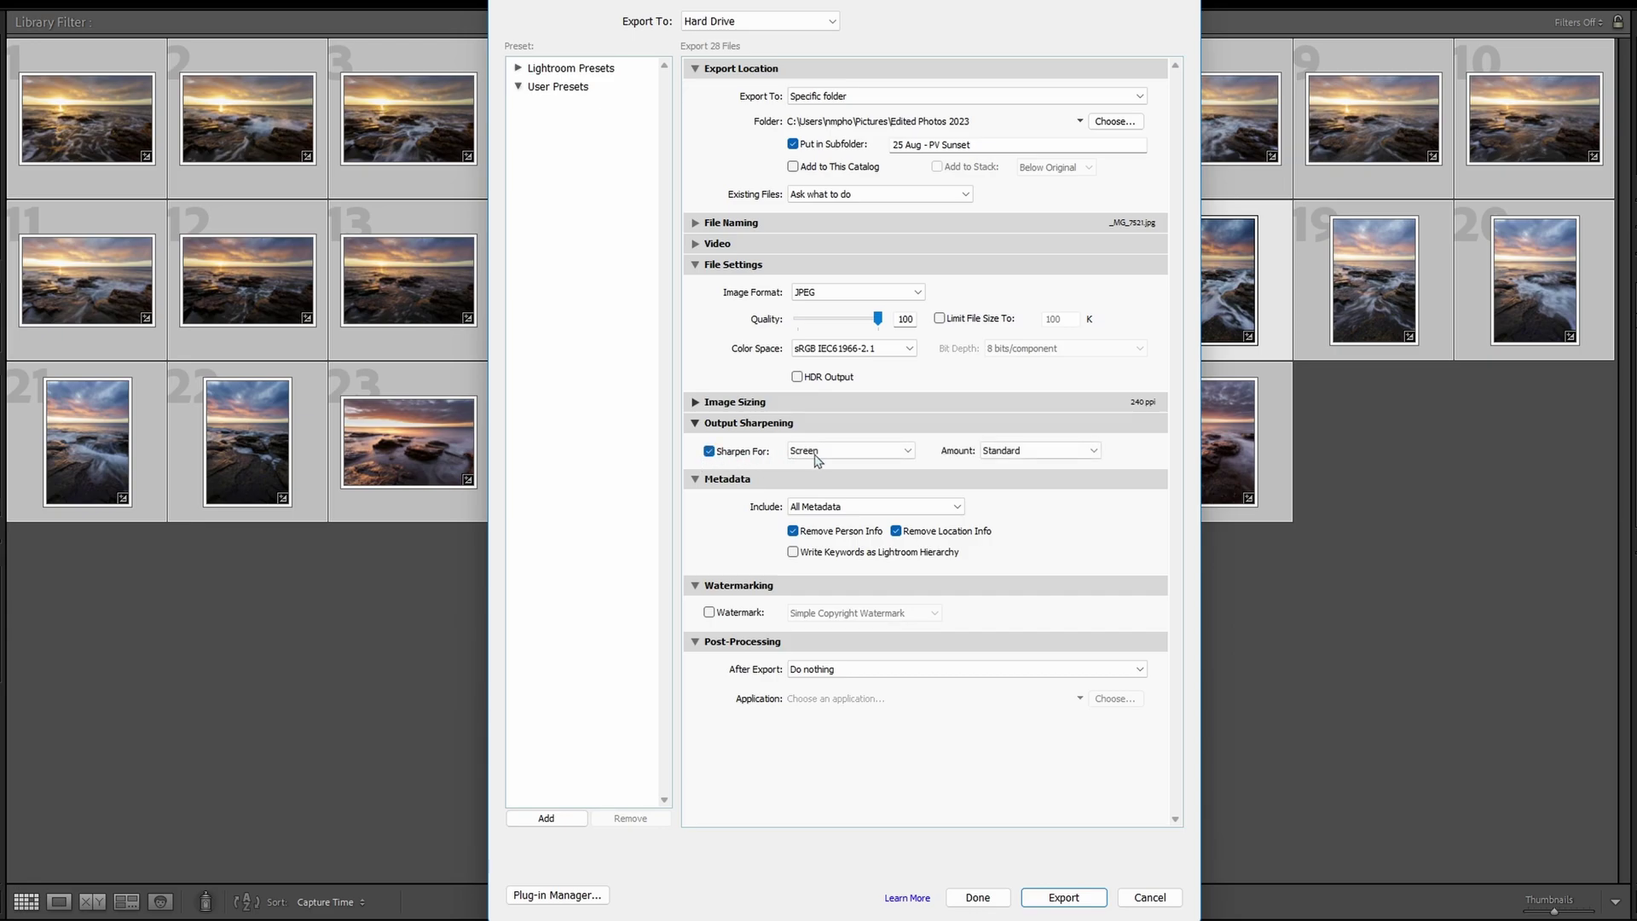
click(911, 452)
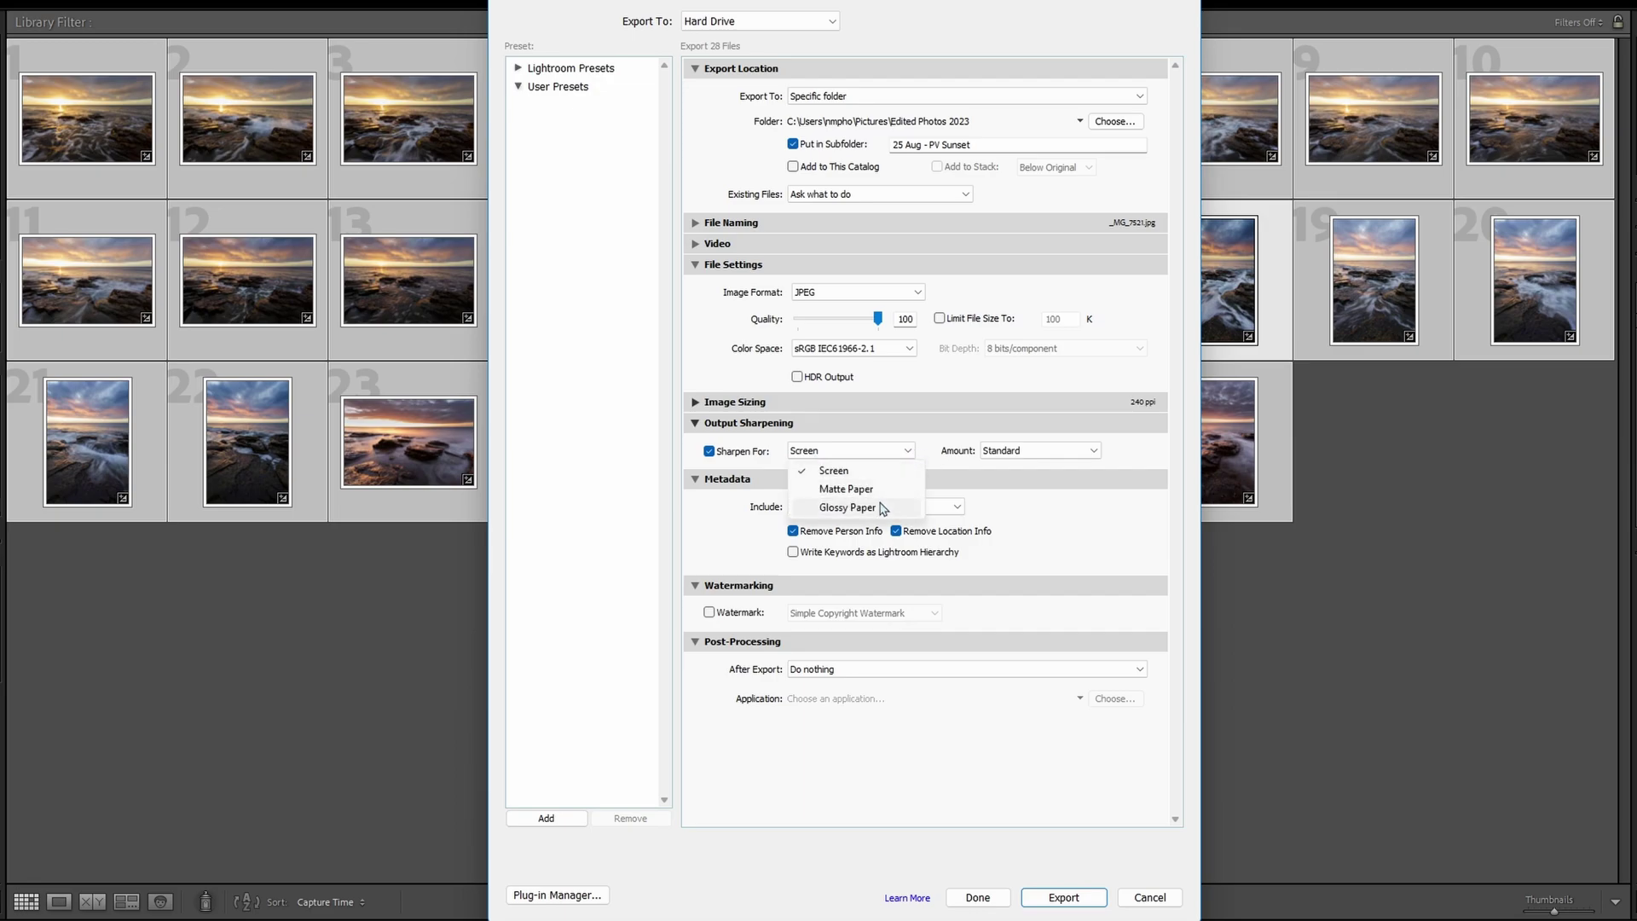
click(882, 508)
click(911, 452)
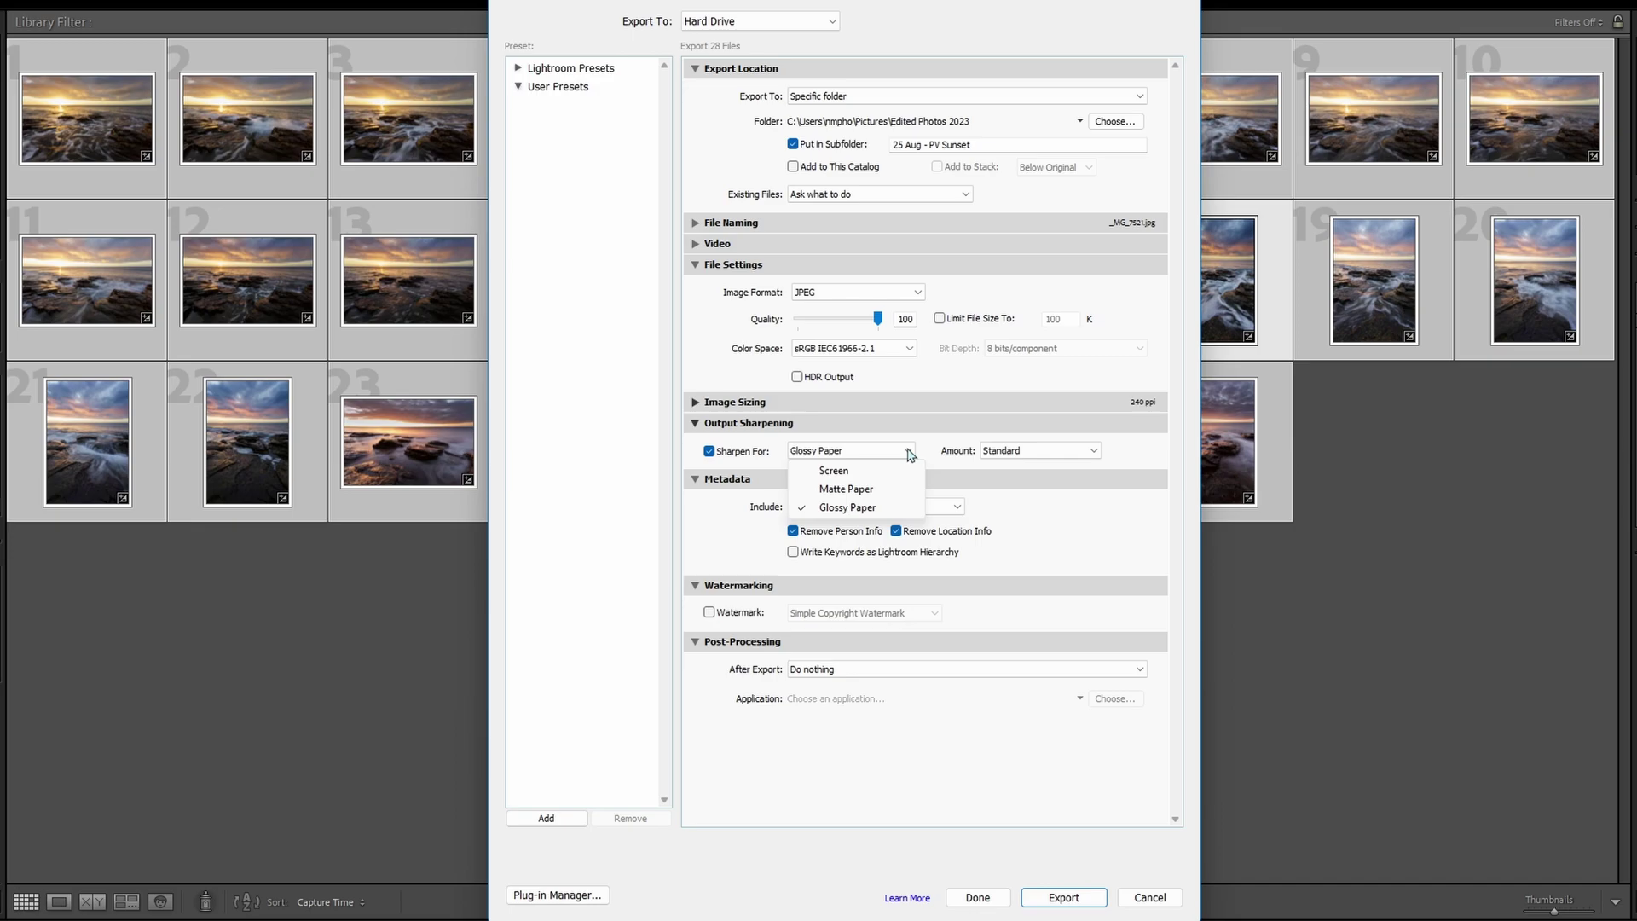
click(810, 471)
click(710, 452)
Collapse the Output Sharpening, Metadata, Watermarking and Post-Processing sections of the export settings.
click(695, 425)
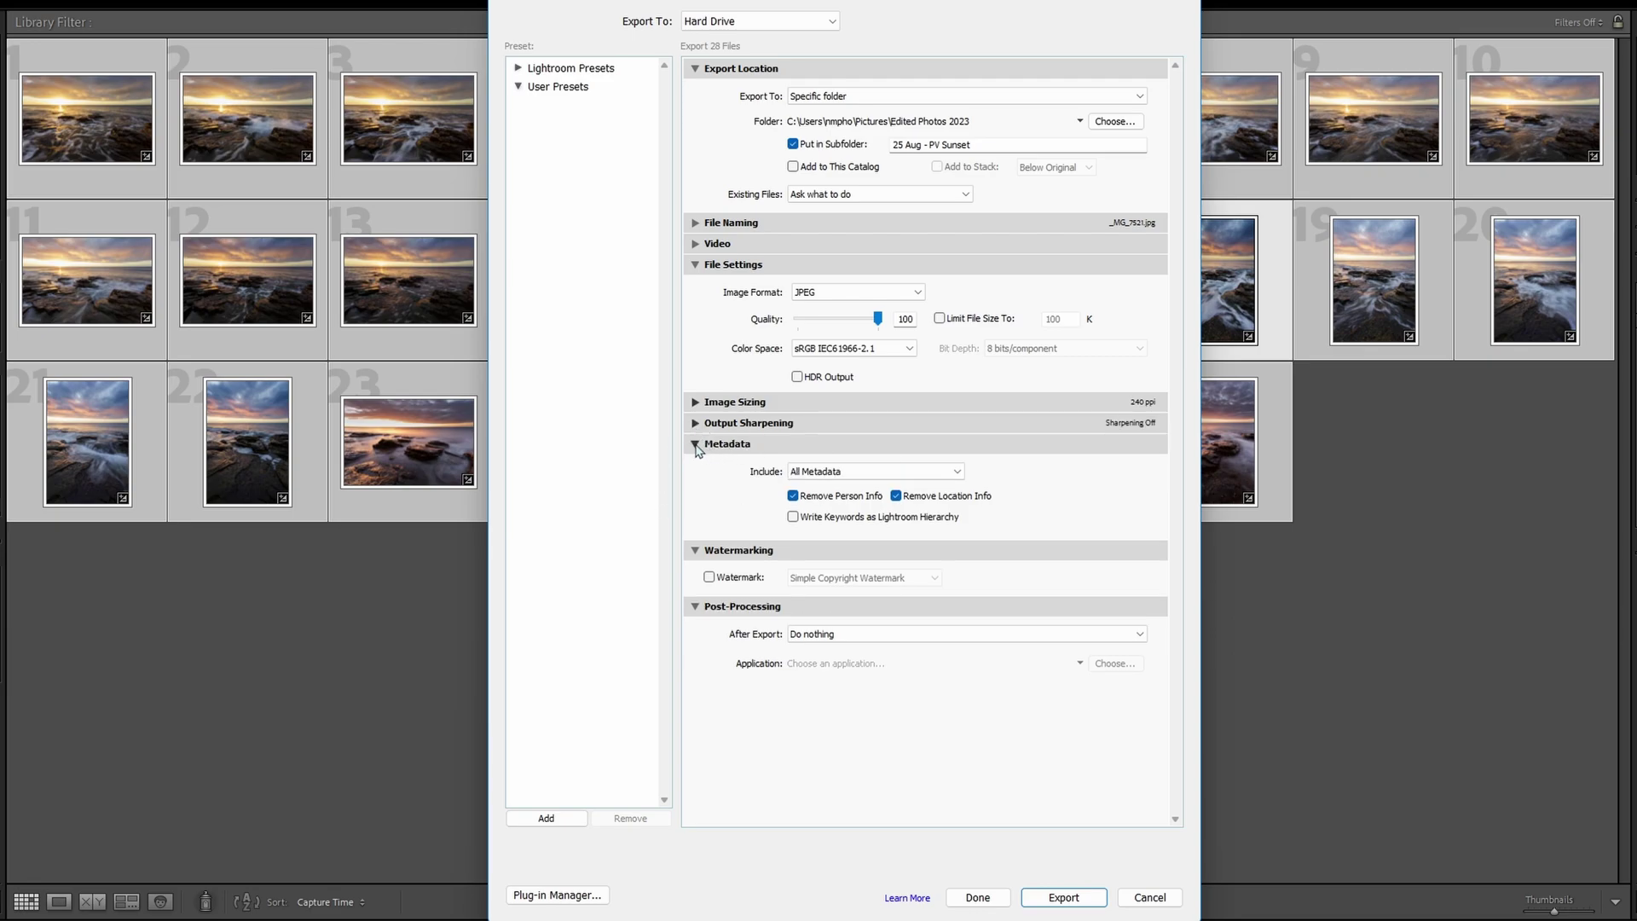
click(696, 446)
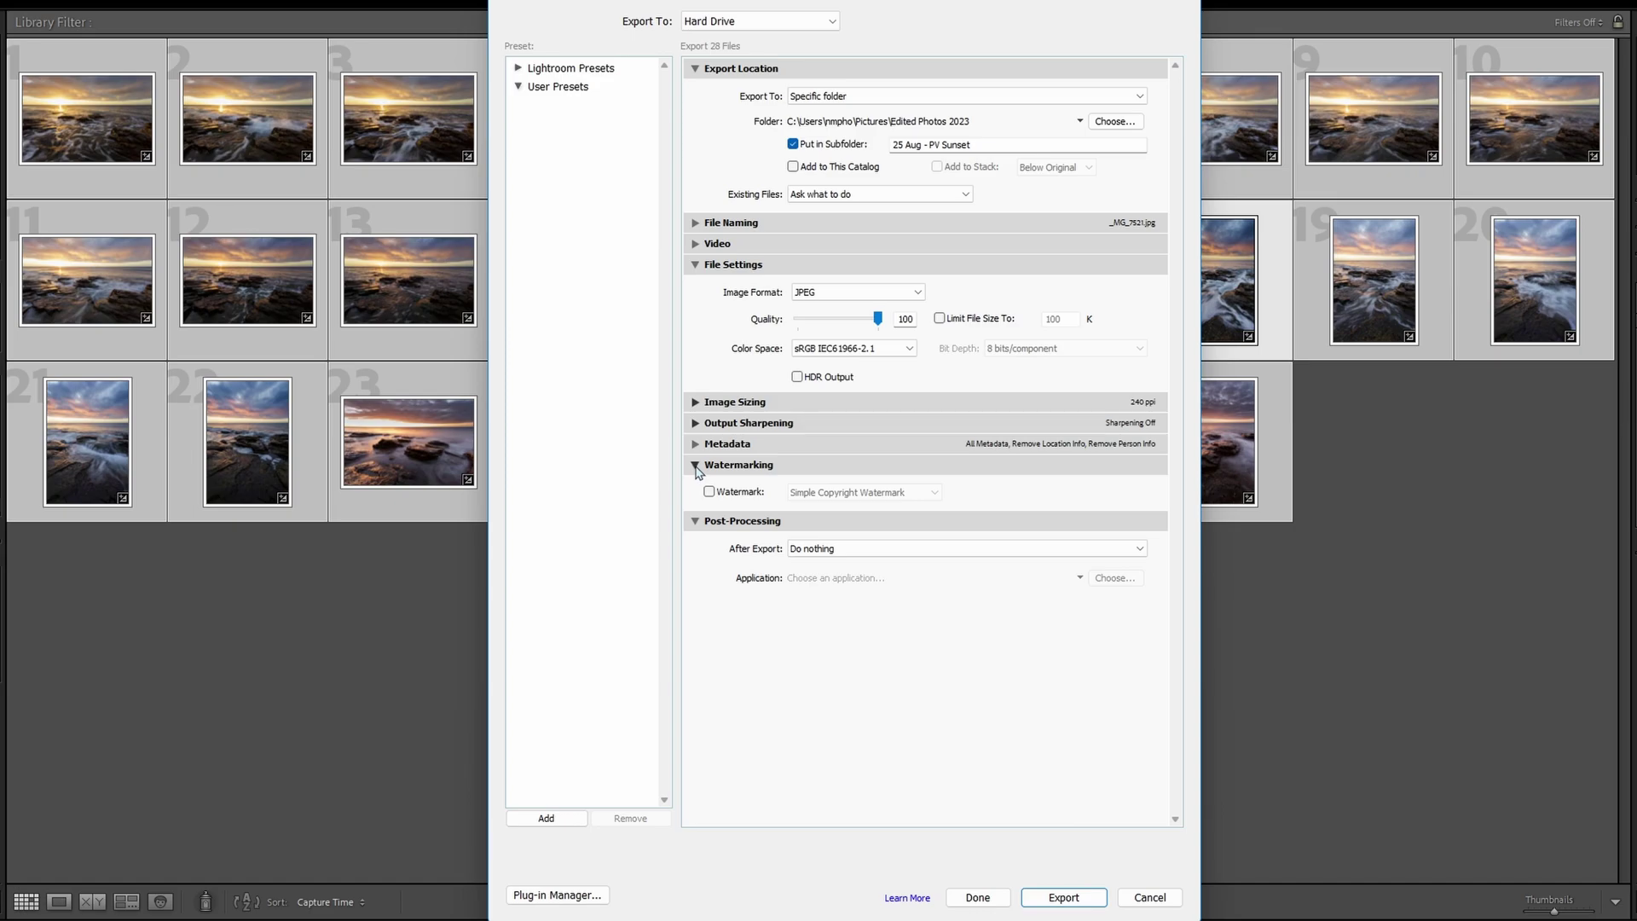
click(696, 467)
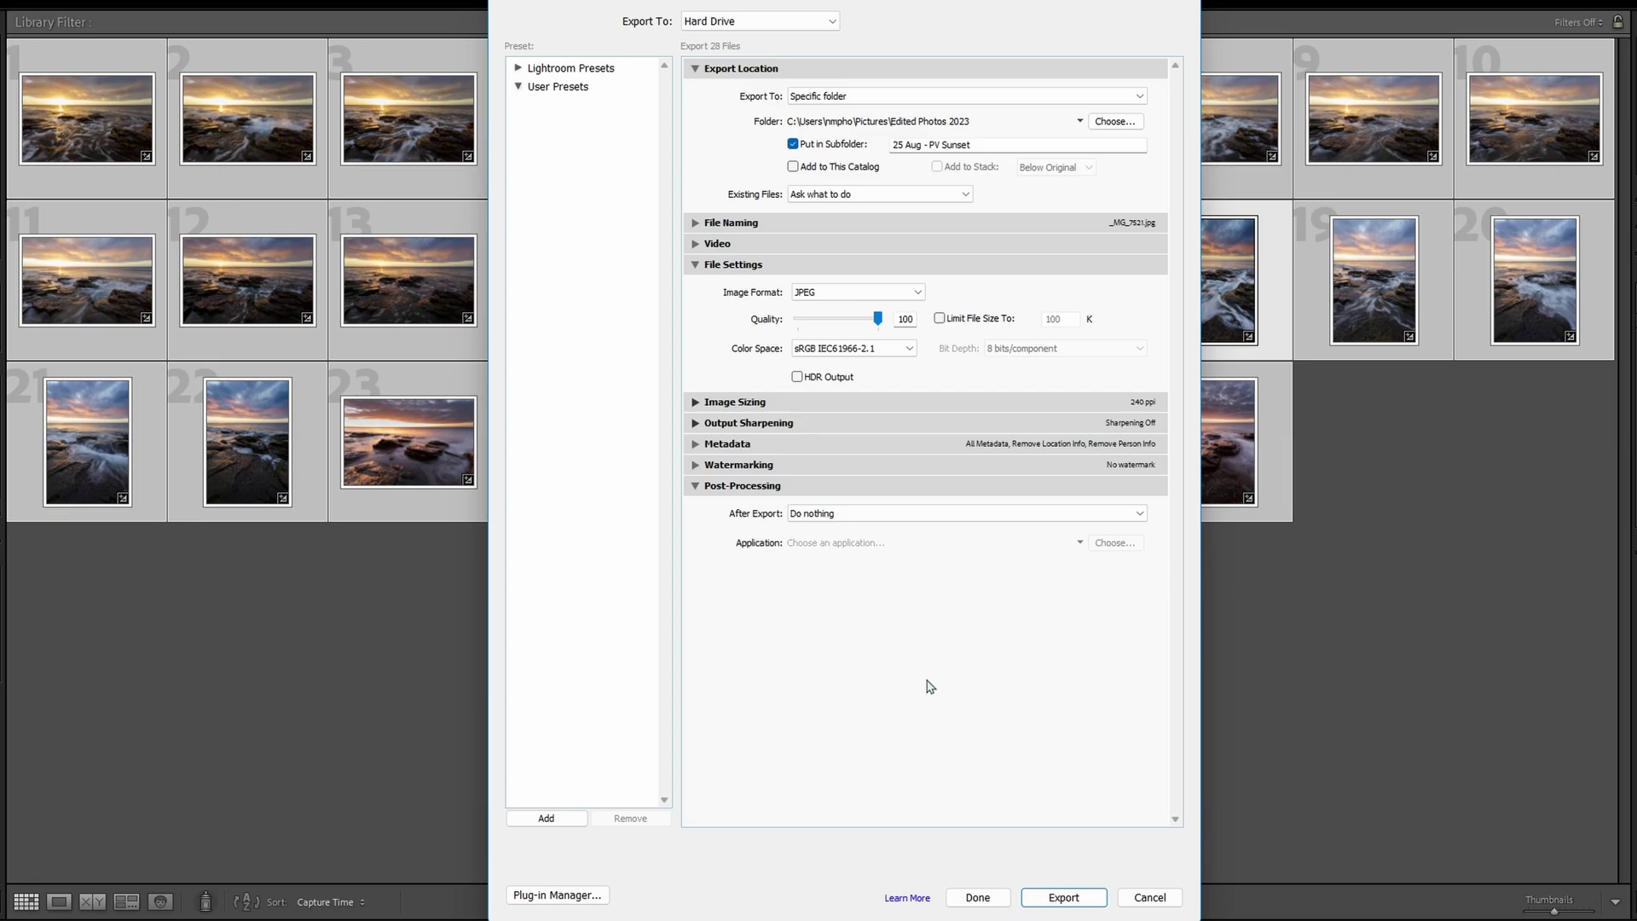
click(694, 486)
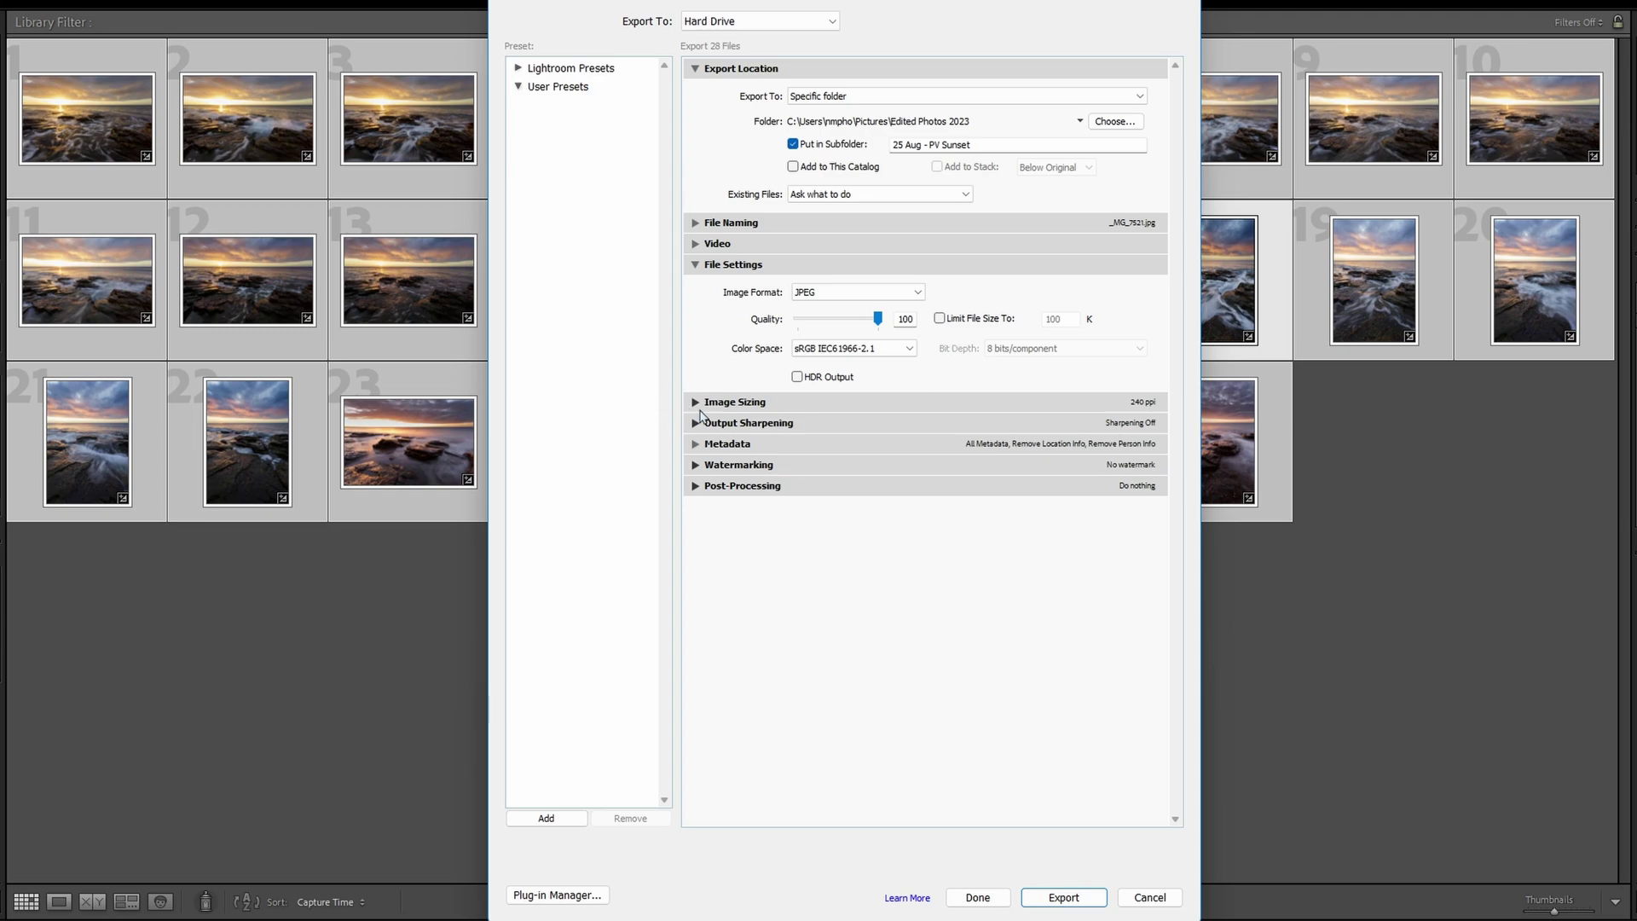
Review the resolution under Image Sizing, collapse that section and export the selected photos.
click(695, 402)
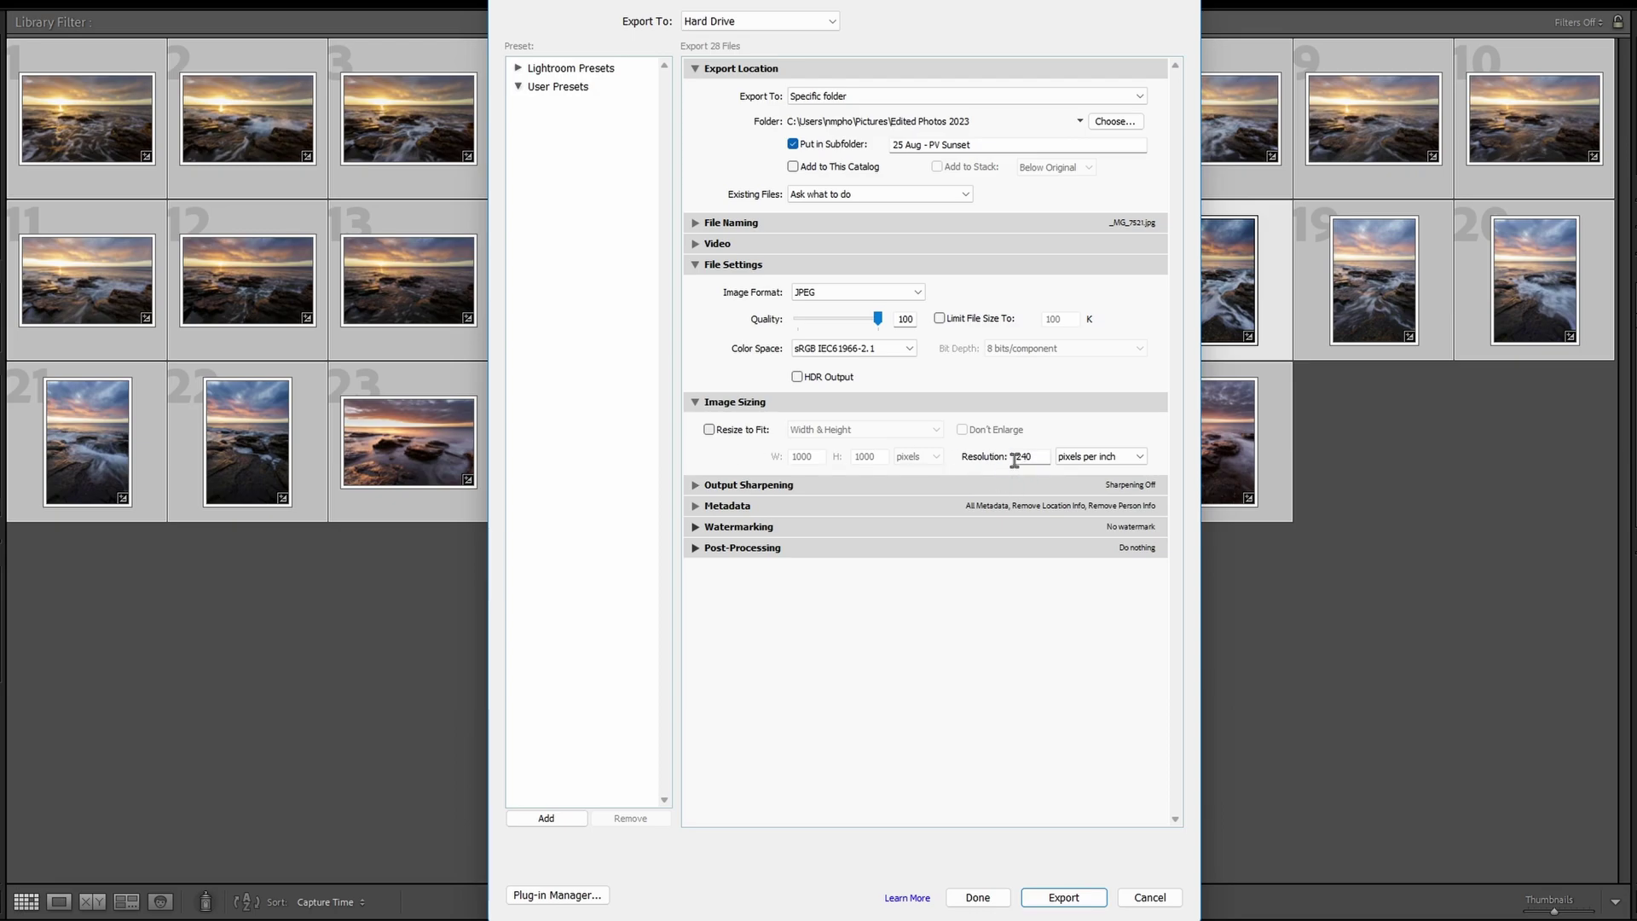
click(695, 403)
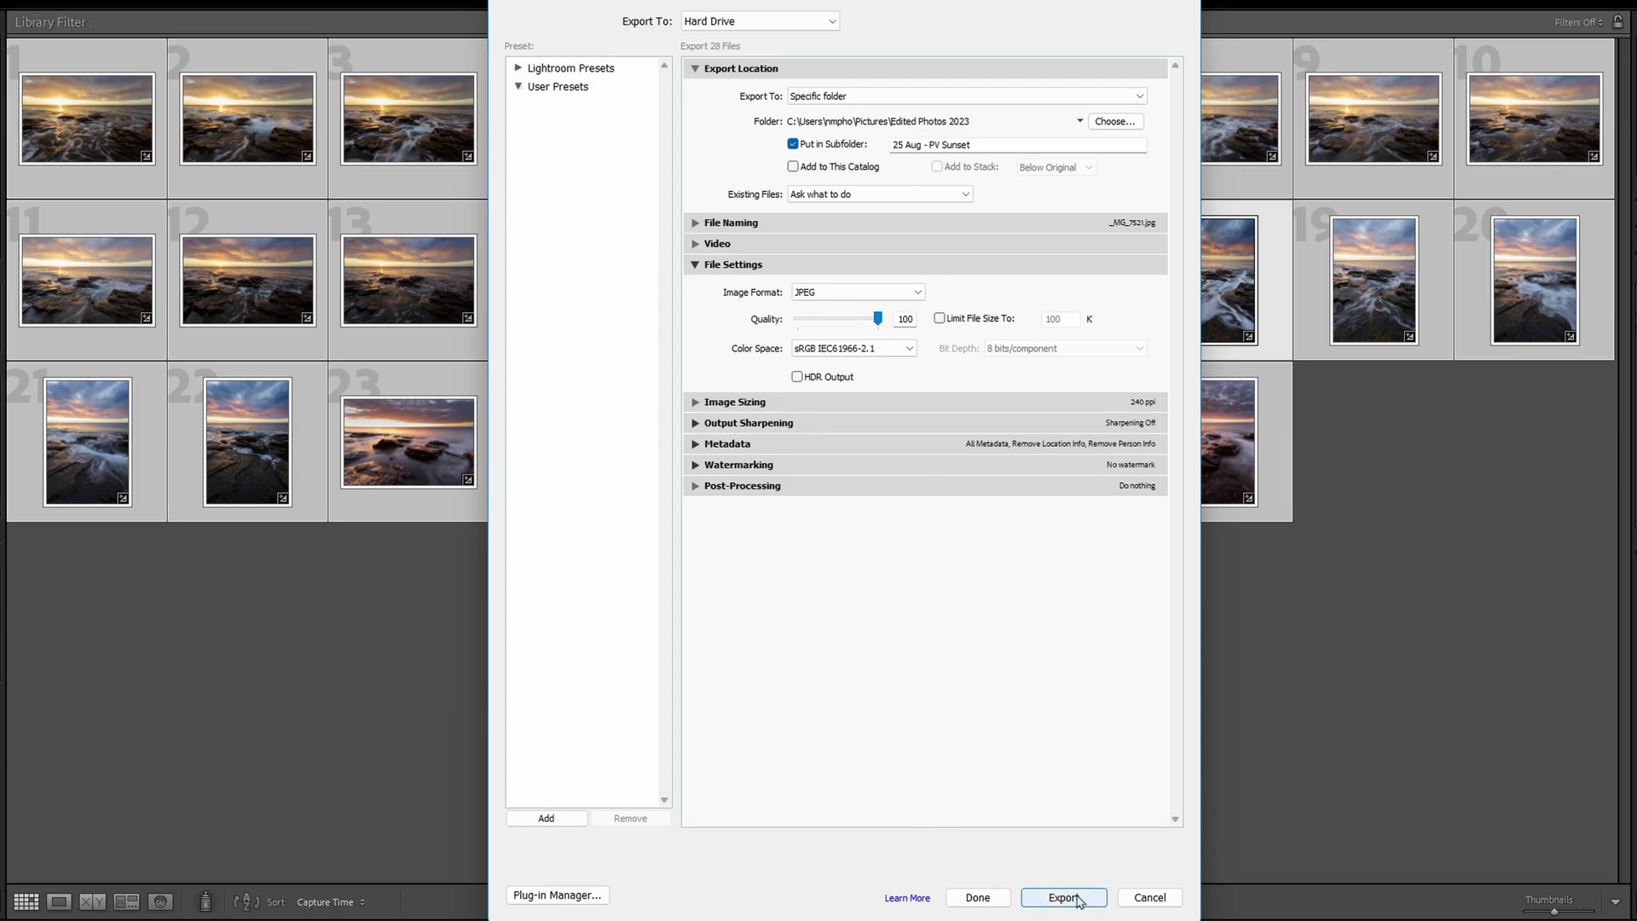
click(1065, 898)
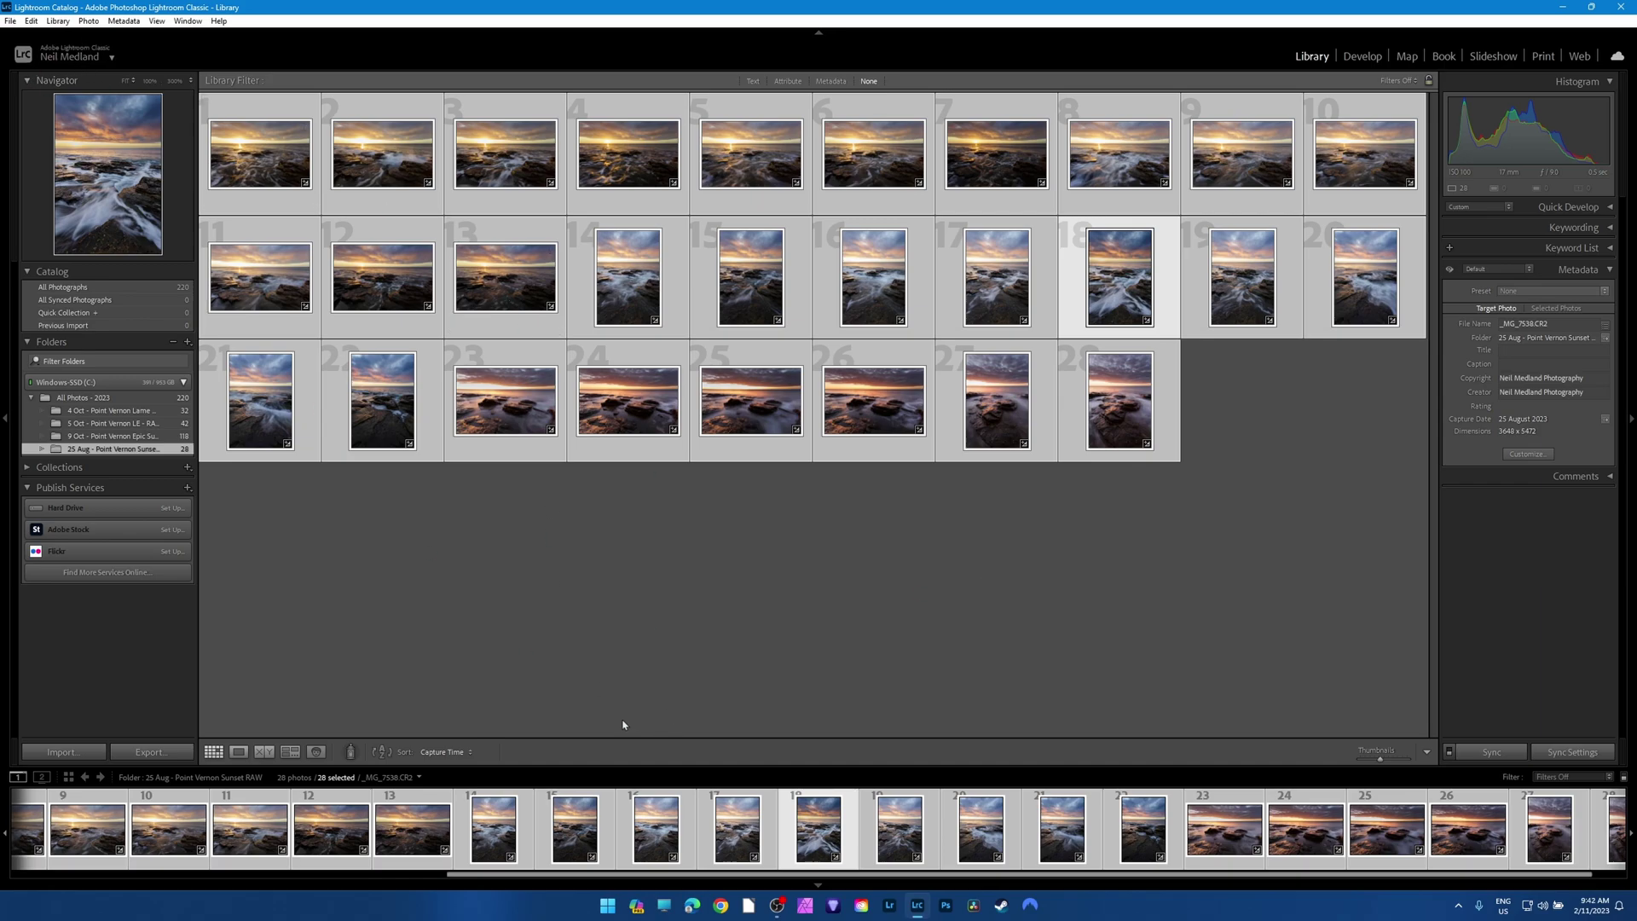
Switch to File Explorer, look into the All Photos - 2023 folder inside Pictures and return to Pictures.
click(662, 908)
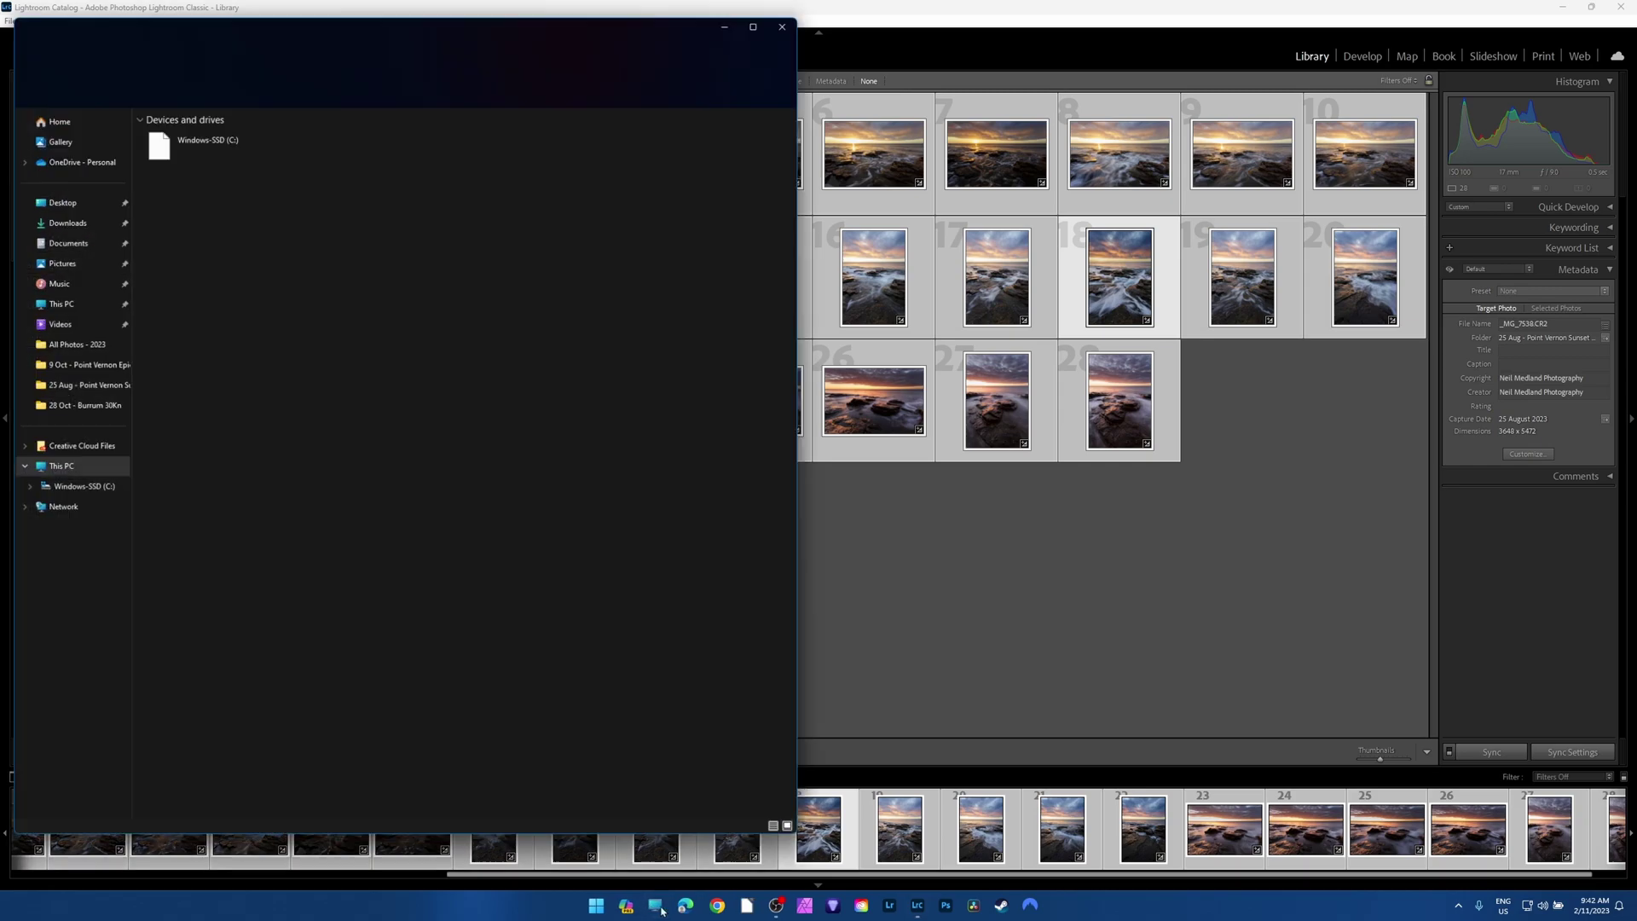
click(63, 266)
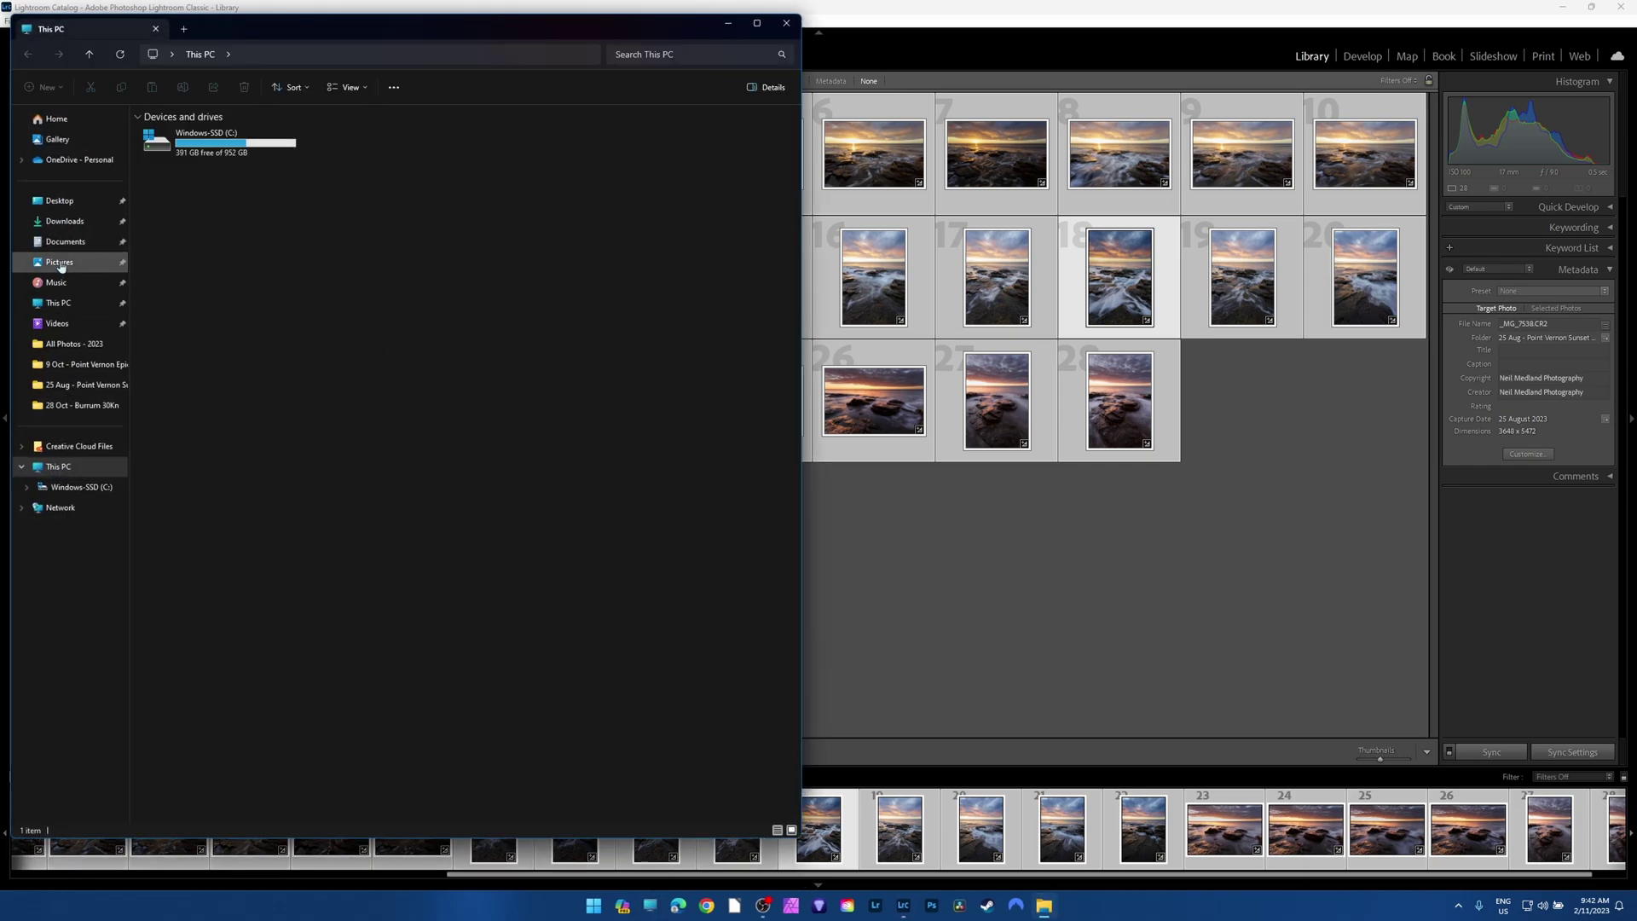
click(172, 169)
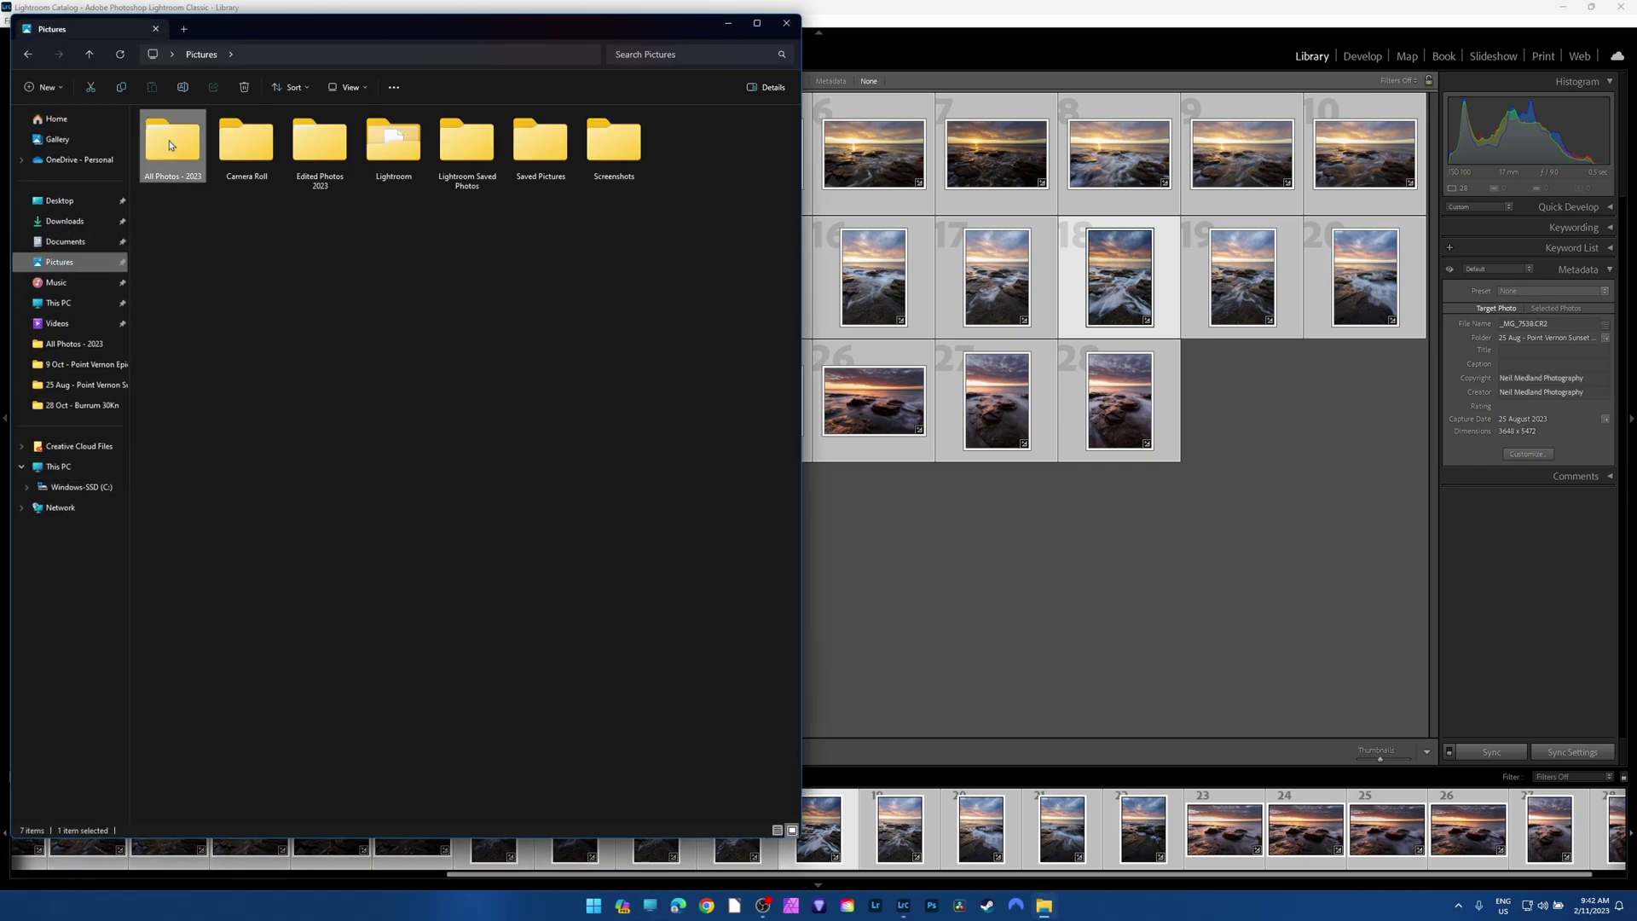
double_click(173, 142)
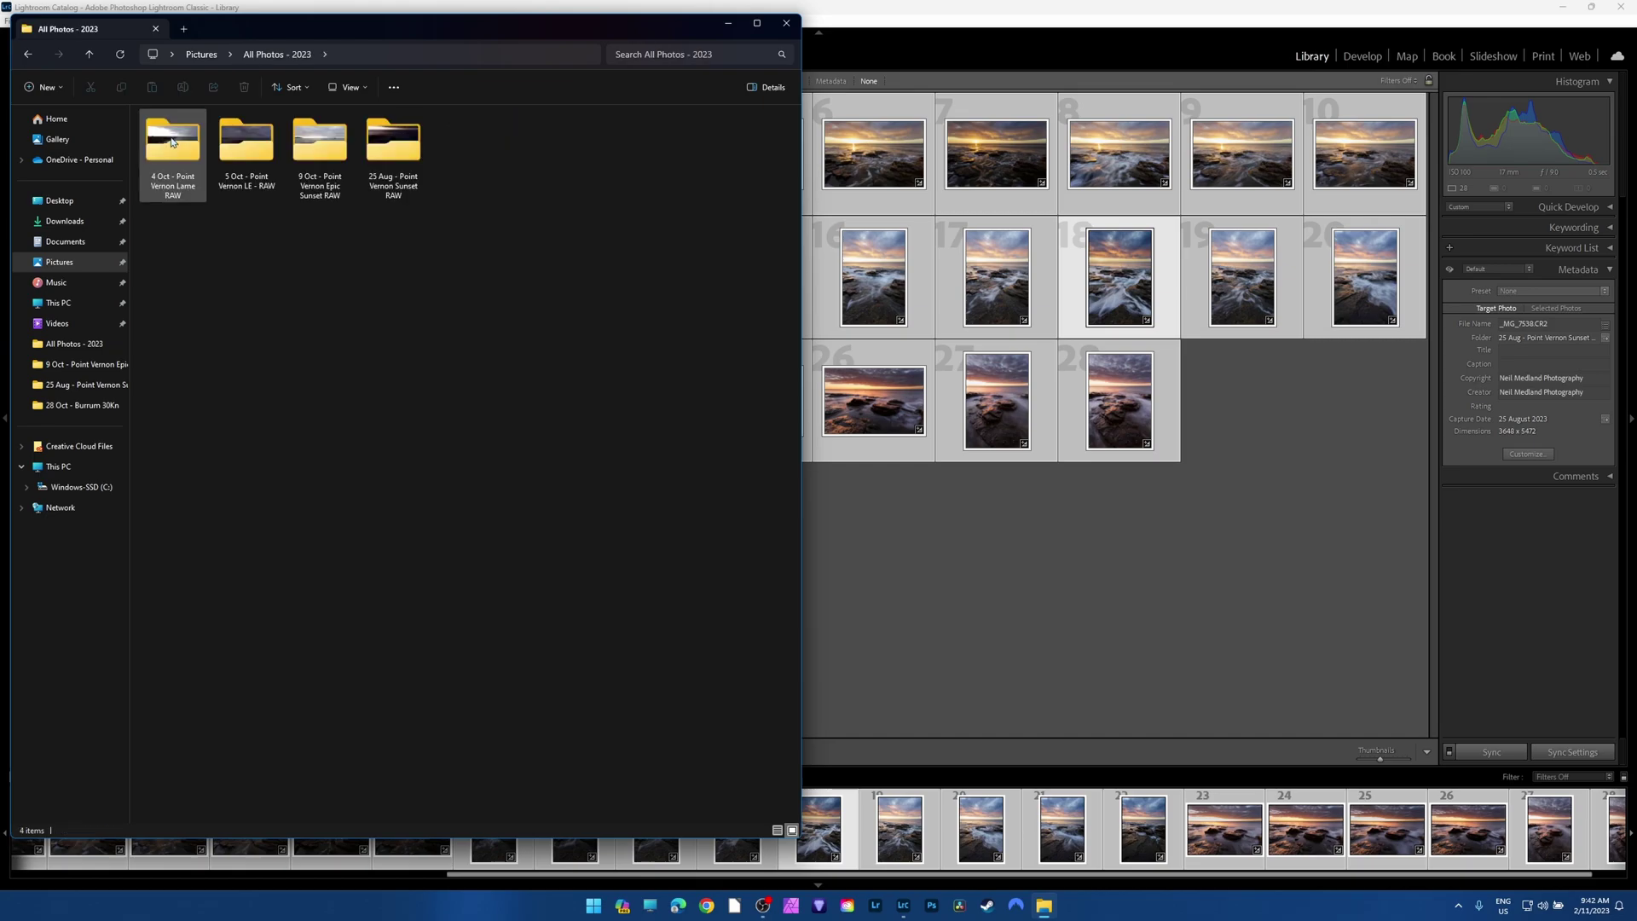
click(28, 54)
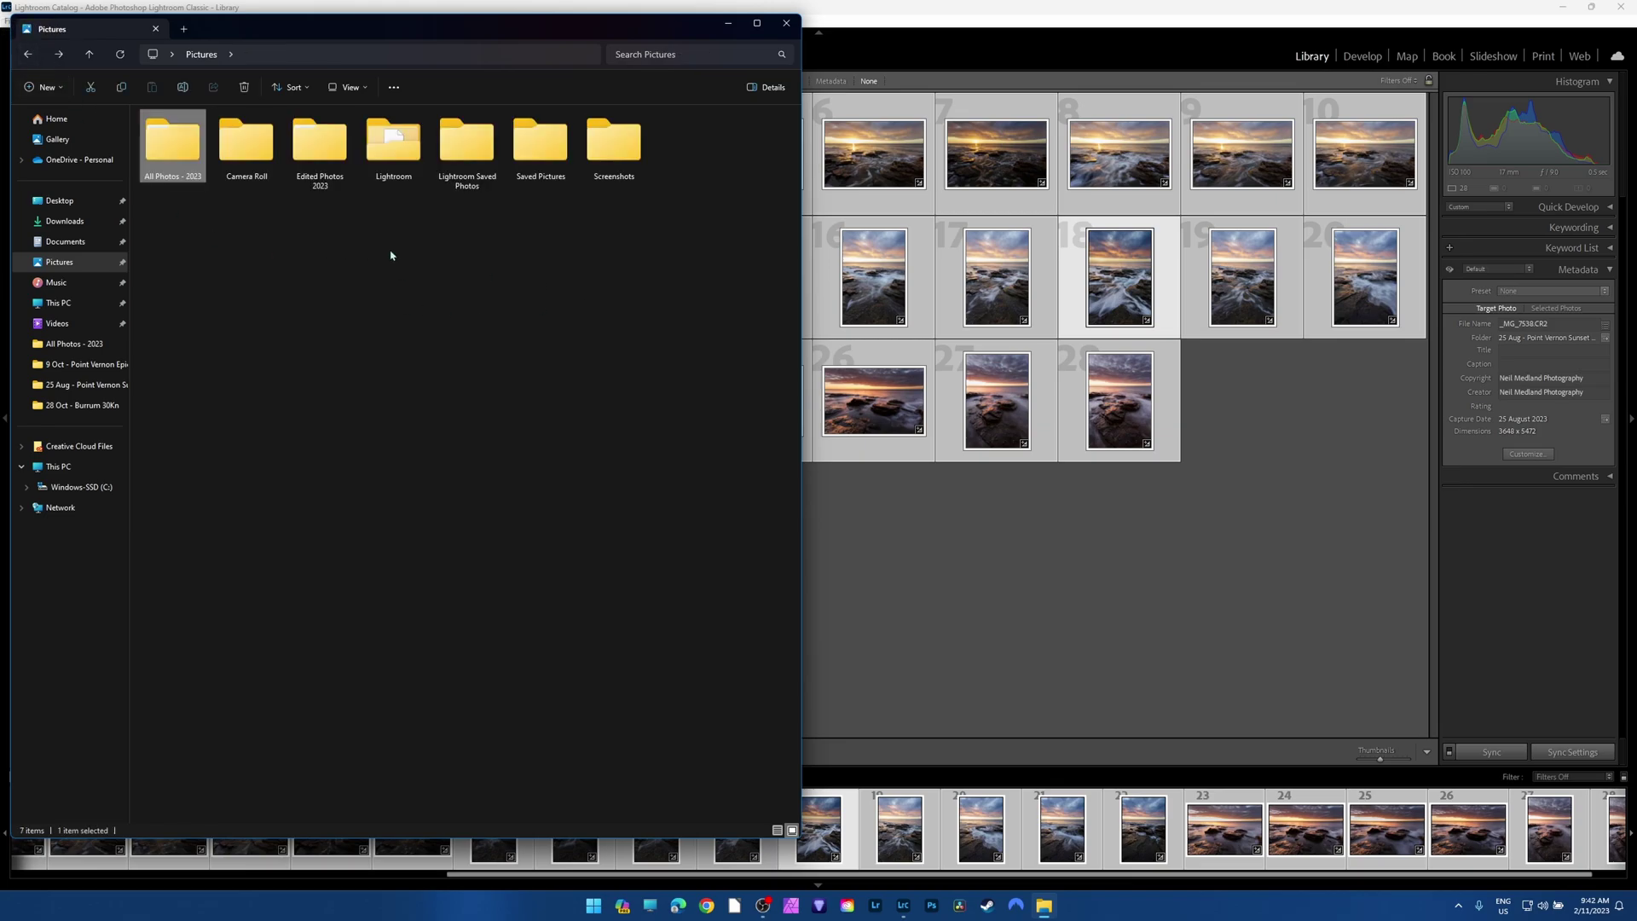
Open the 25 Aug - PV Sunset subfolder of Edited Photos 2023 and view _MG_7521.jpg full screen.
double_click(321, 143)
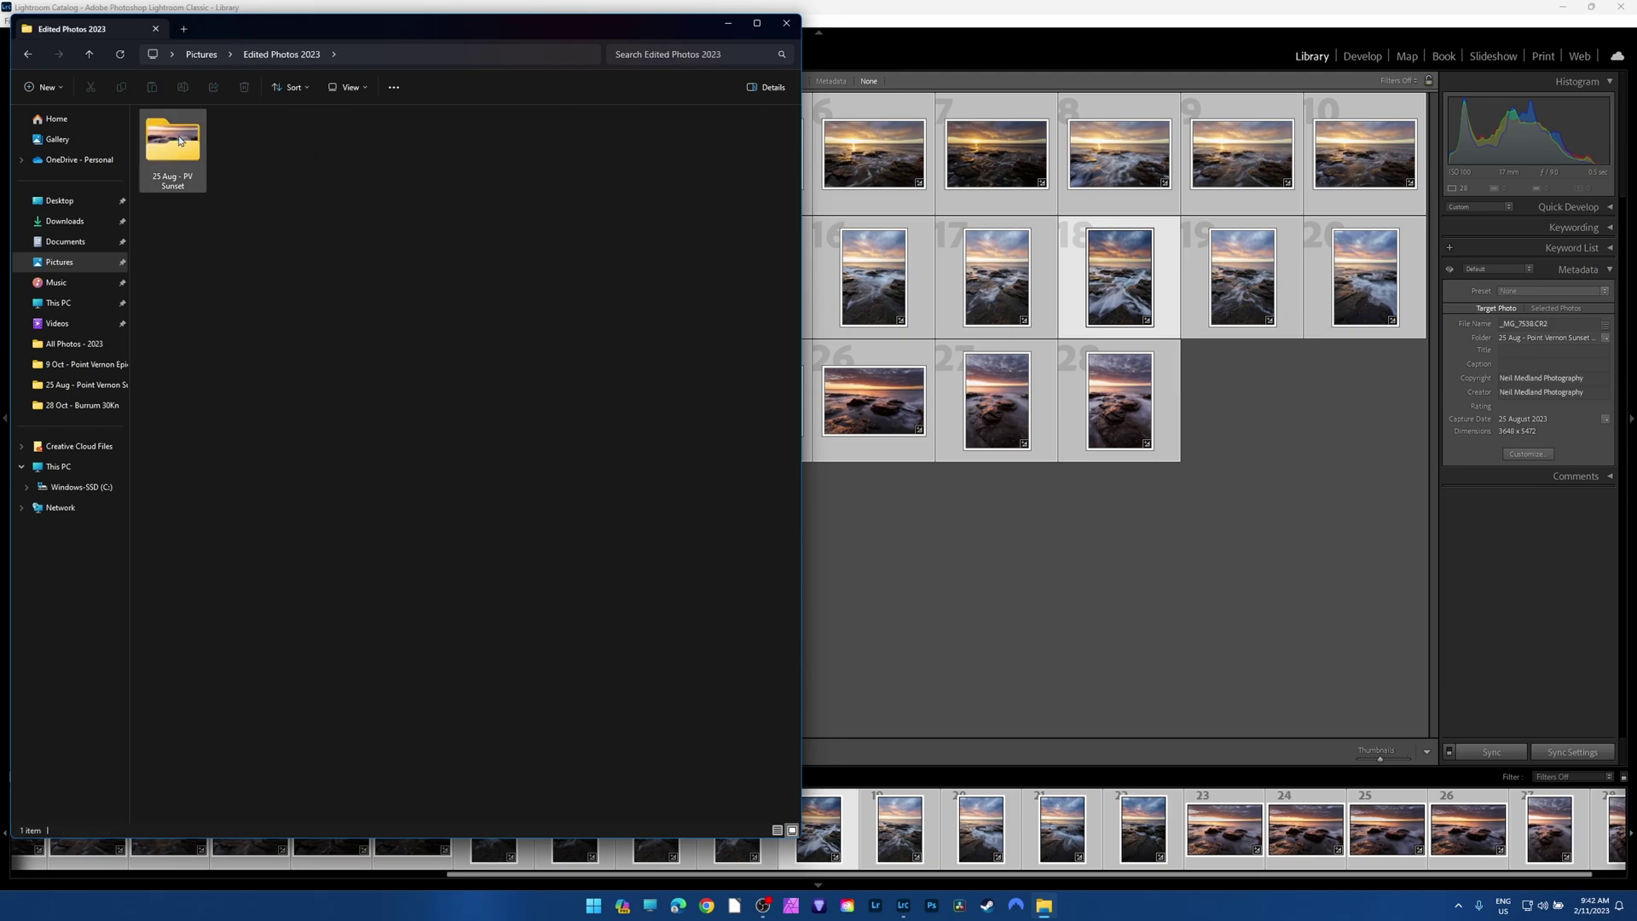
double_click(168, 141)
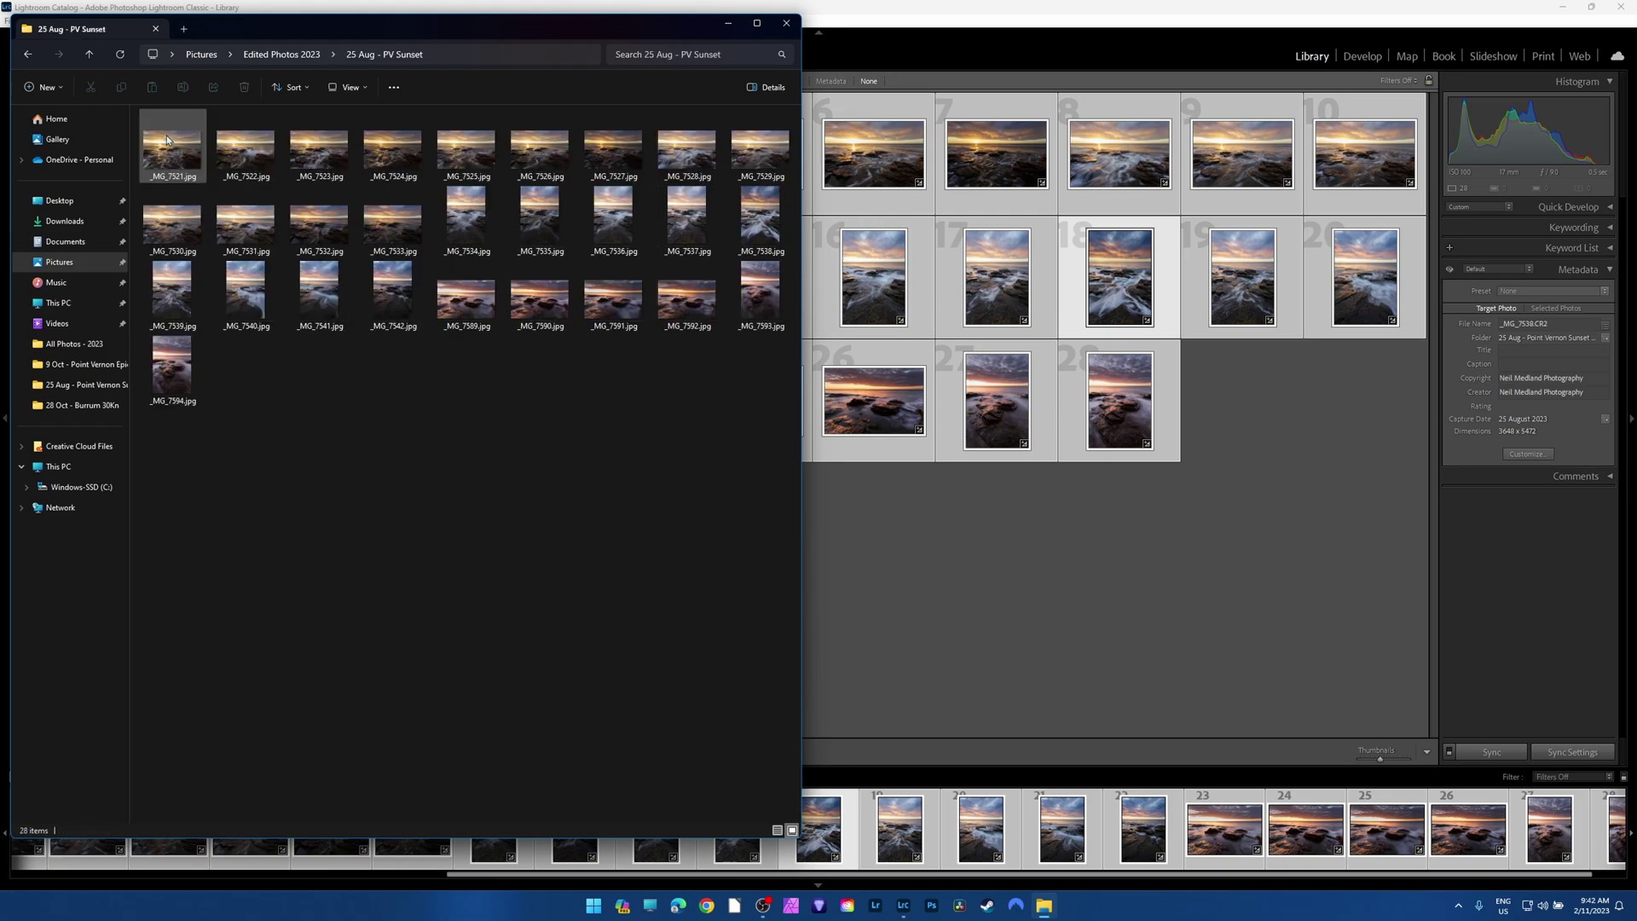
click(182, 159)
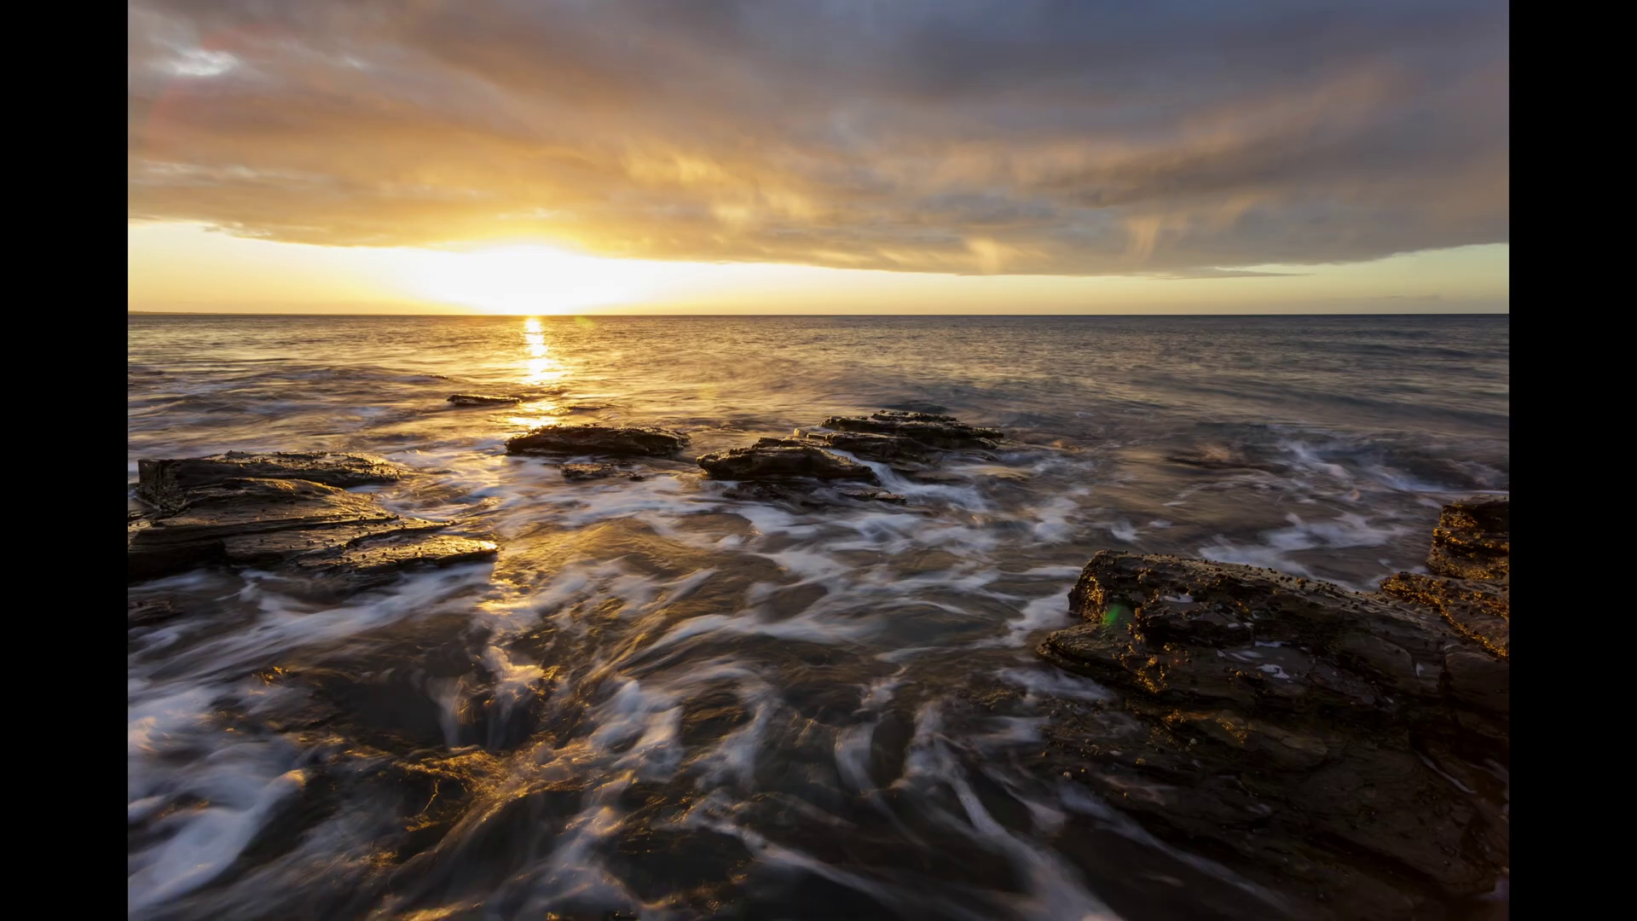
Leaf through the exported photos full screen, return to the folder and view _MG_7541.jpg.
key(Right)
key(Right)
key(Right)
key(Right)
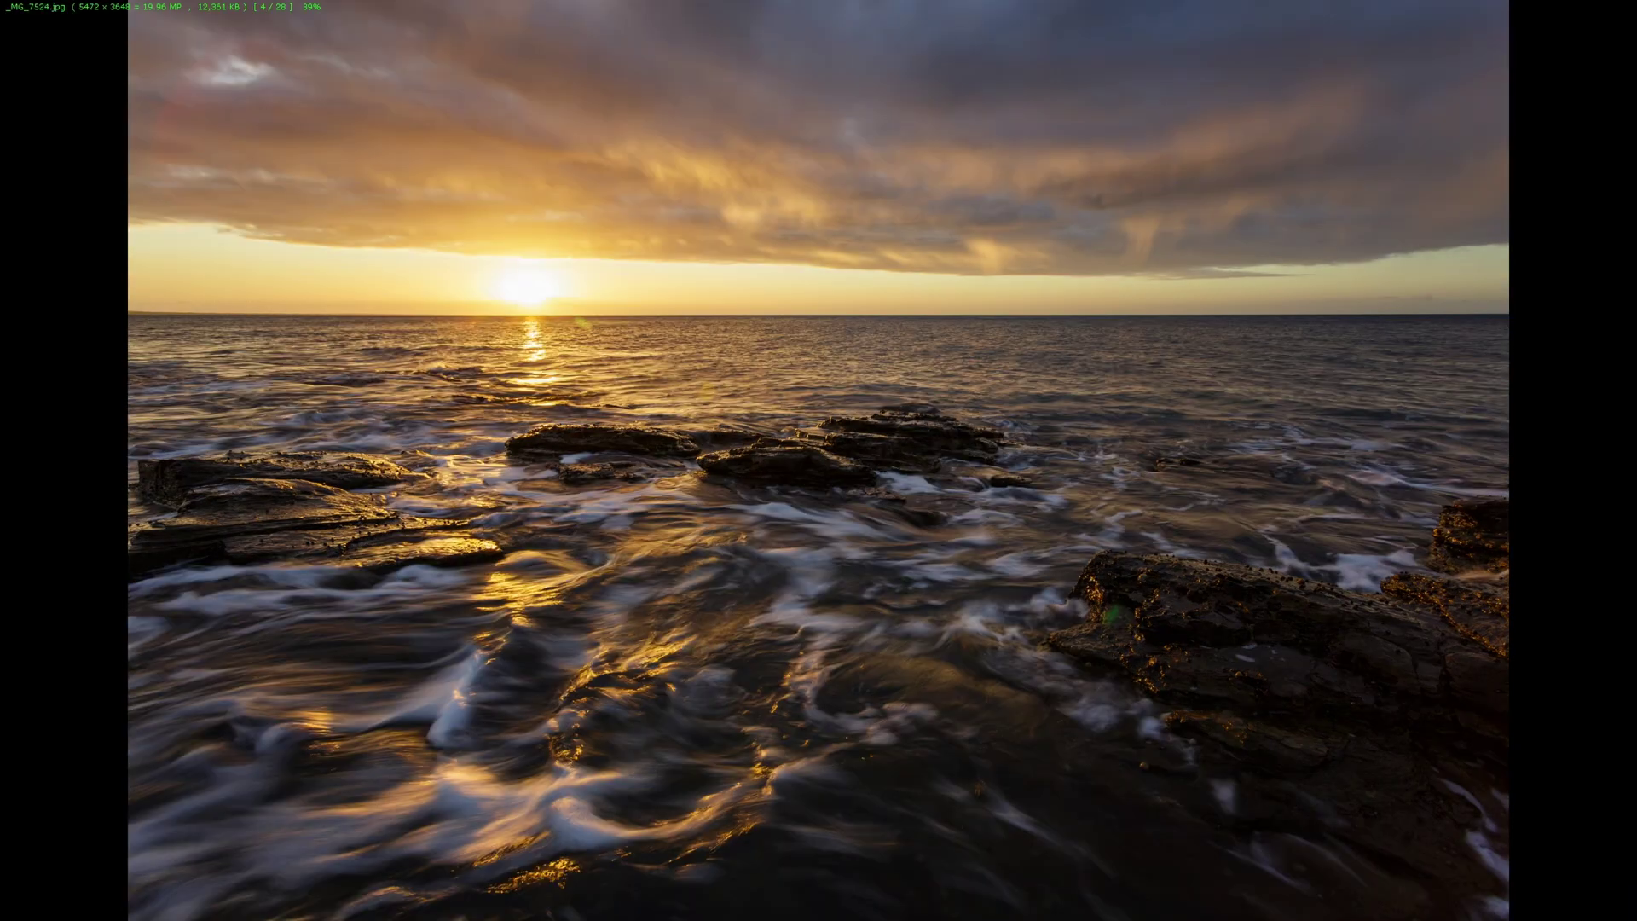
key(Right)
key(Right)
key(Right)
key(Right)
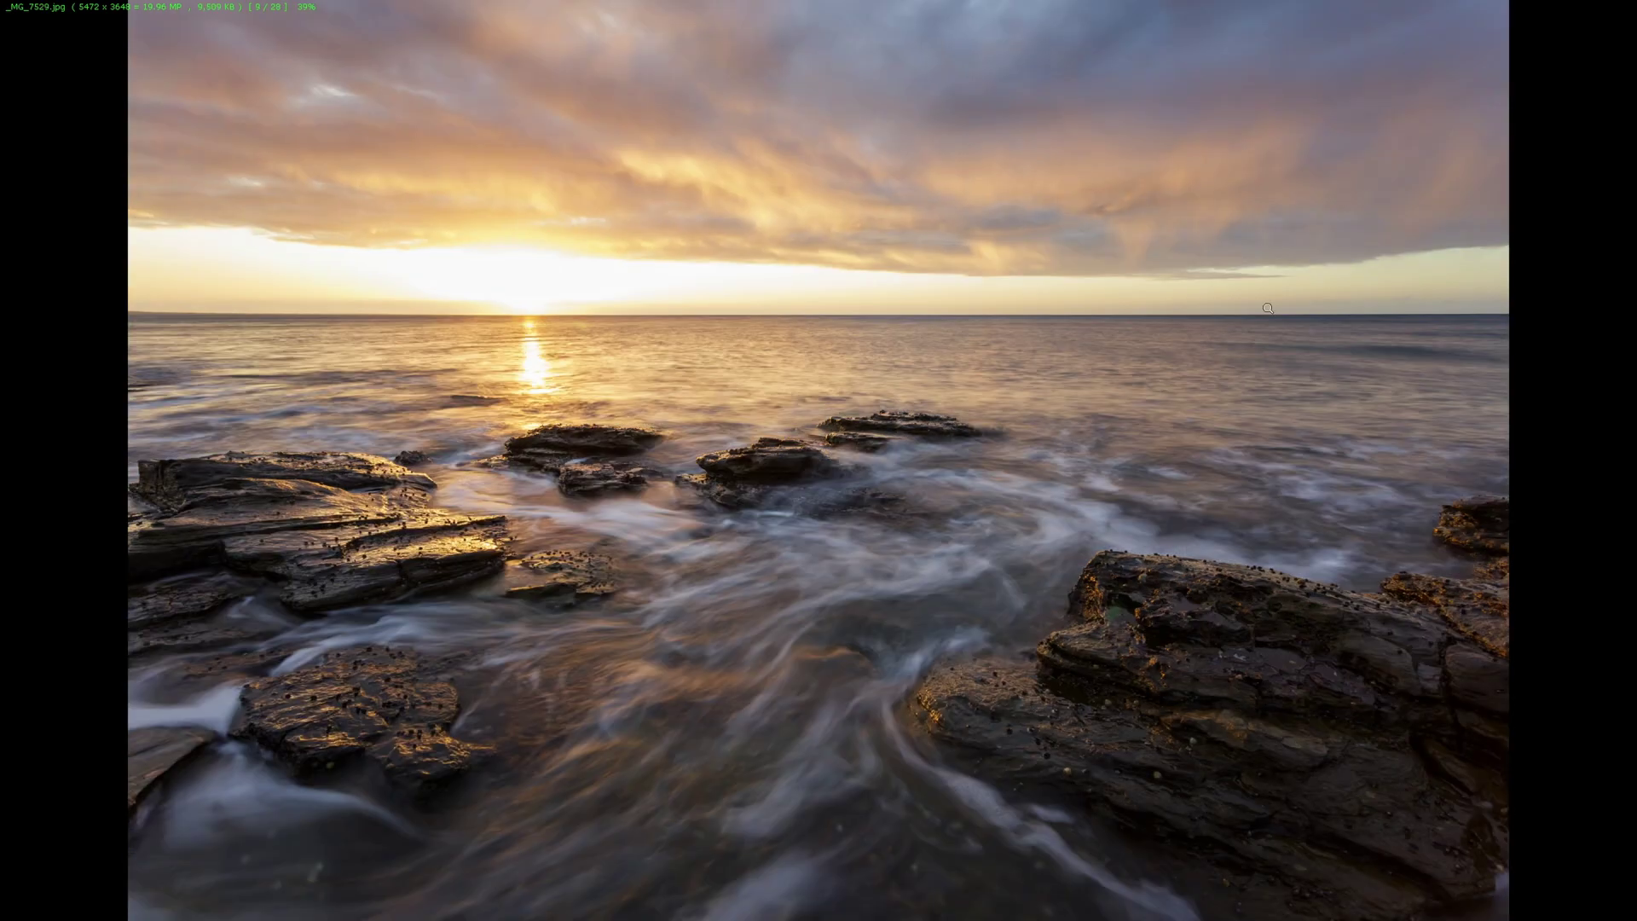
key(Escape)
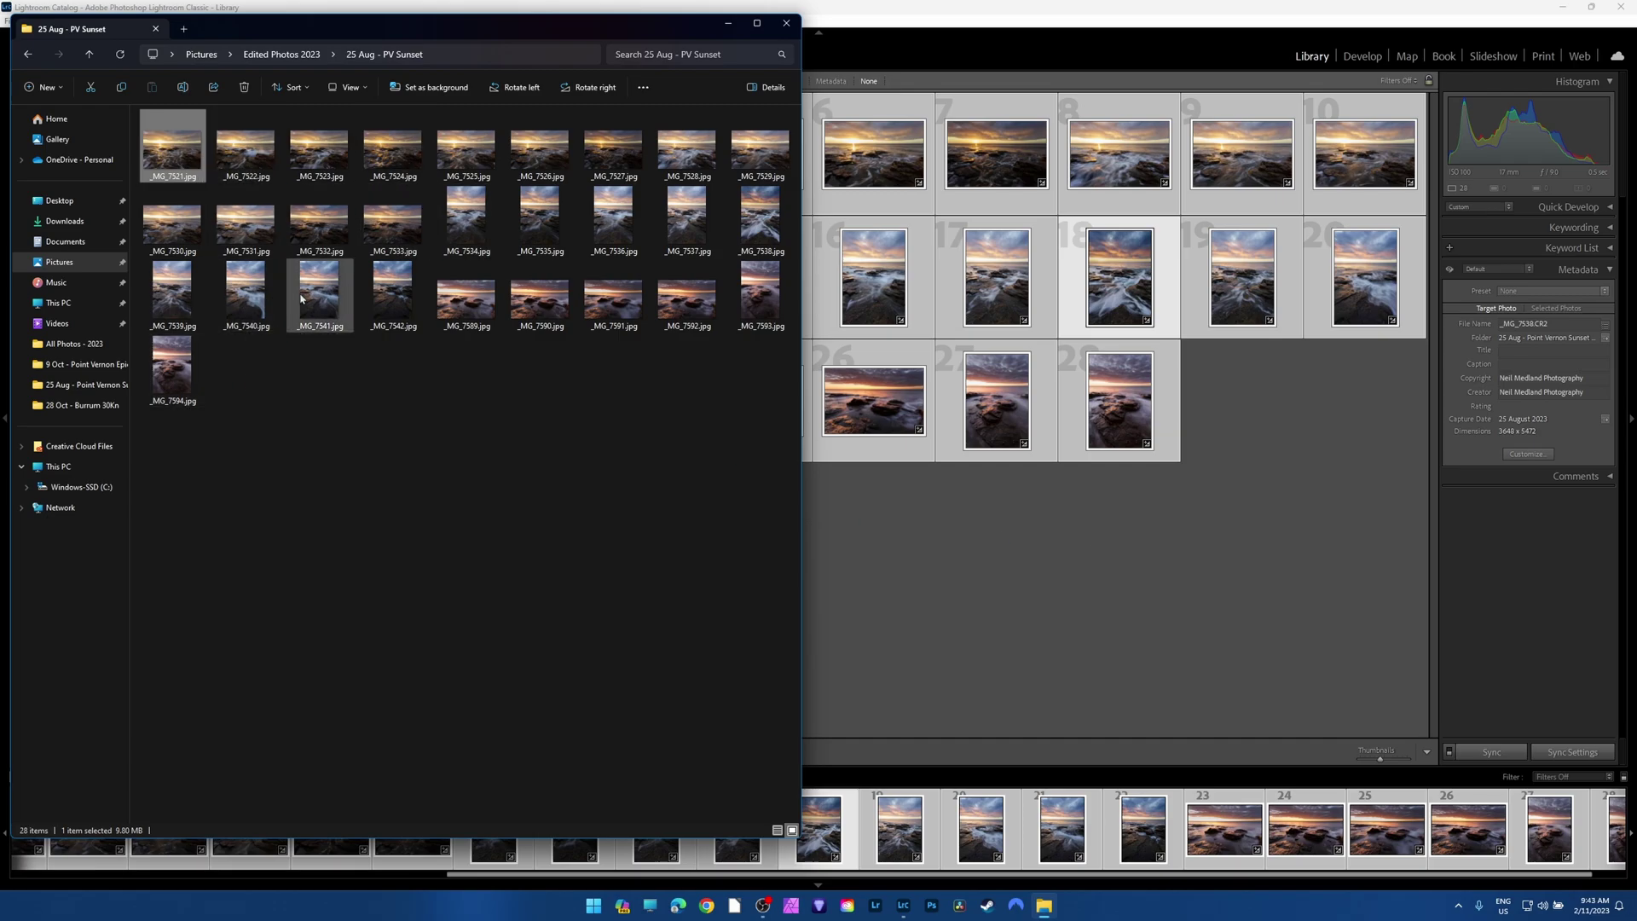
click(341, 298)
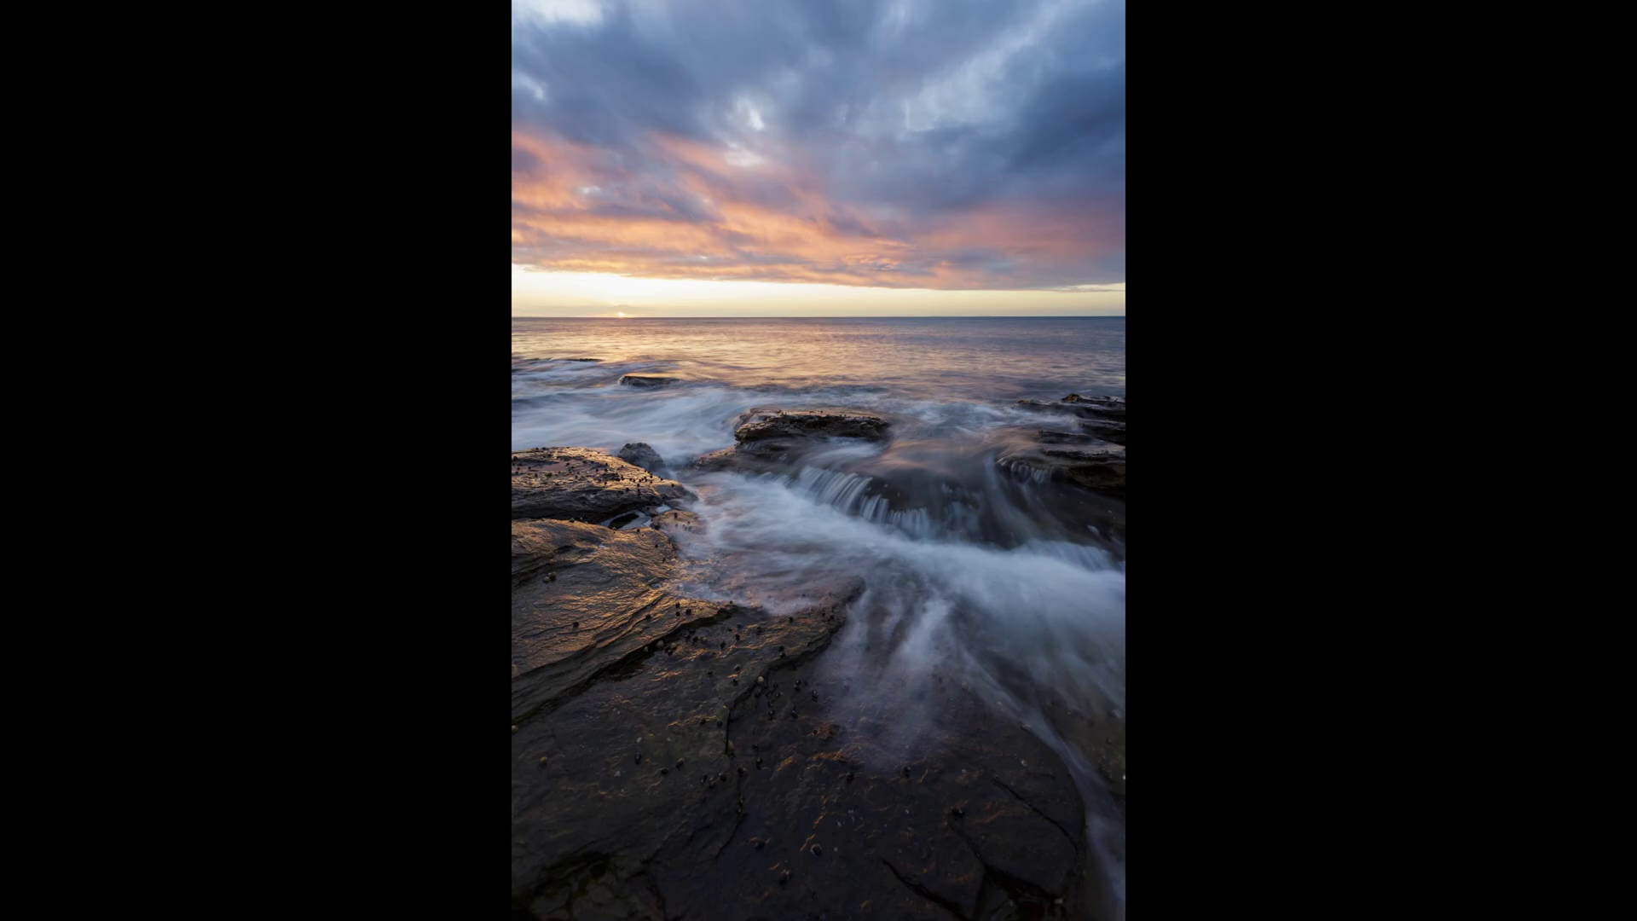
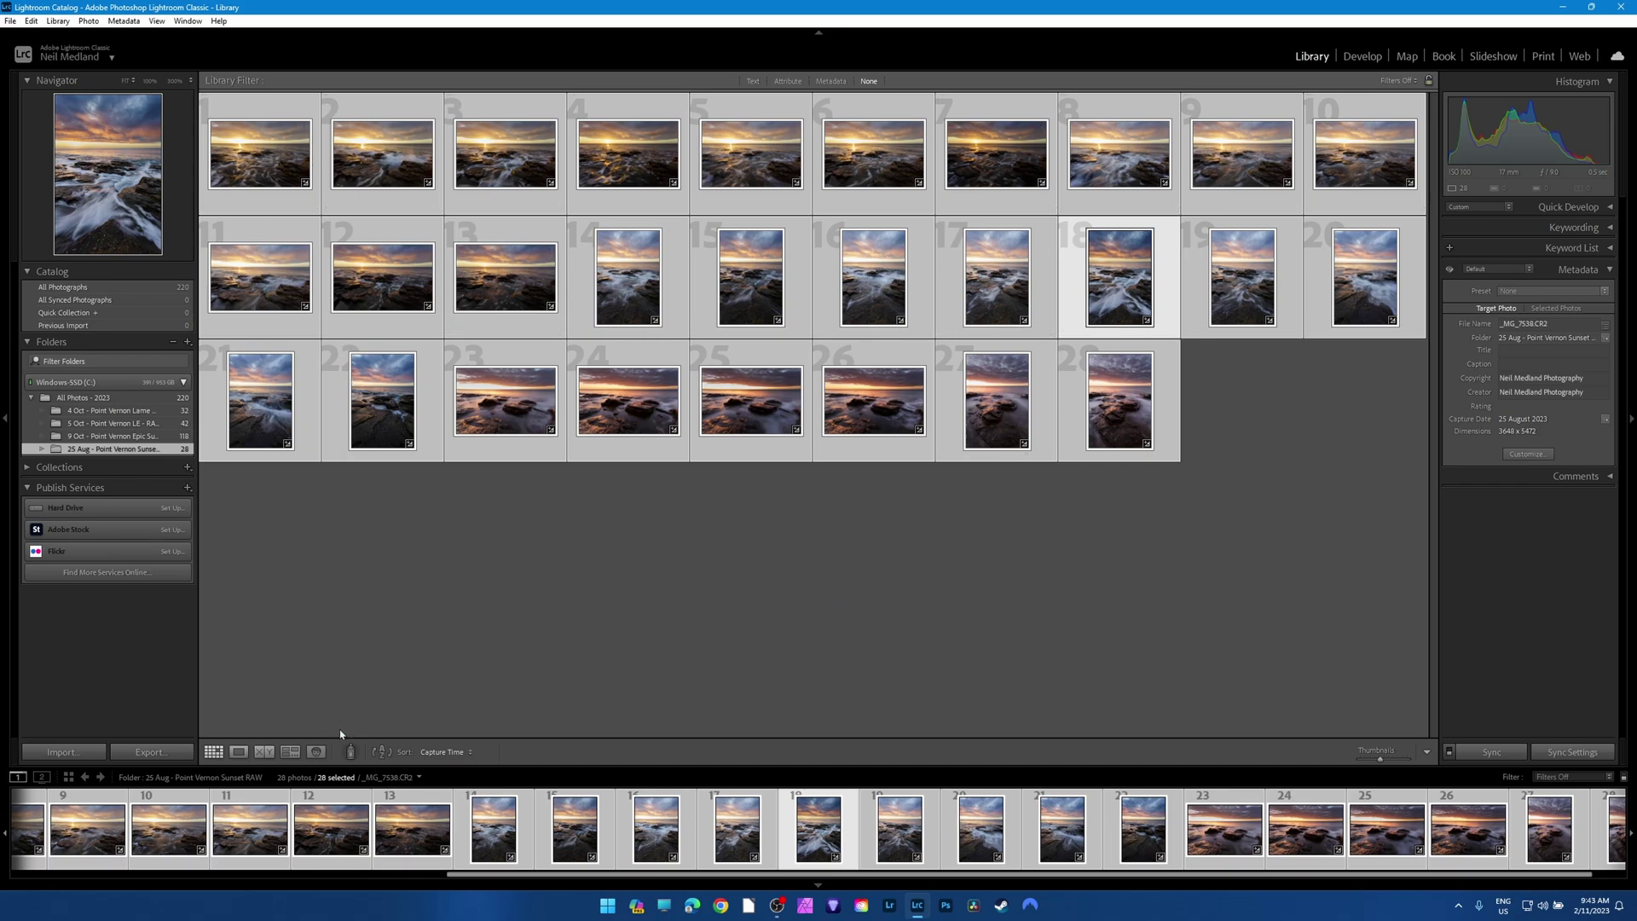
In Lightroom Classic, reopen the export settings and save them as a user preset named Hi Res Jpeg.
click(149, 753)
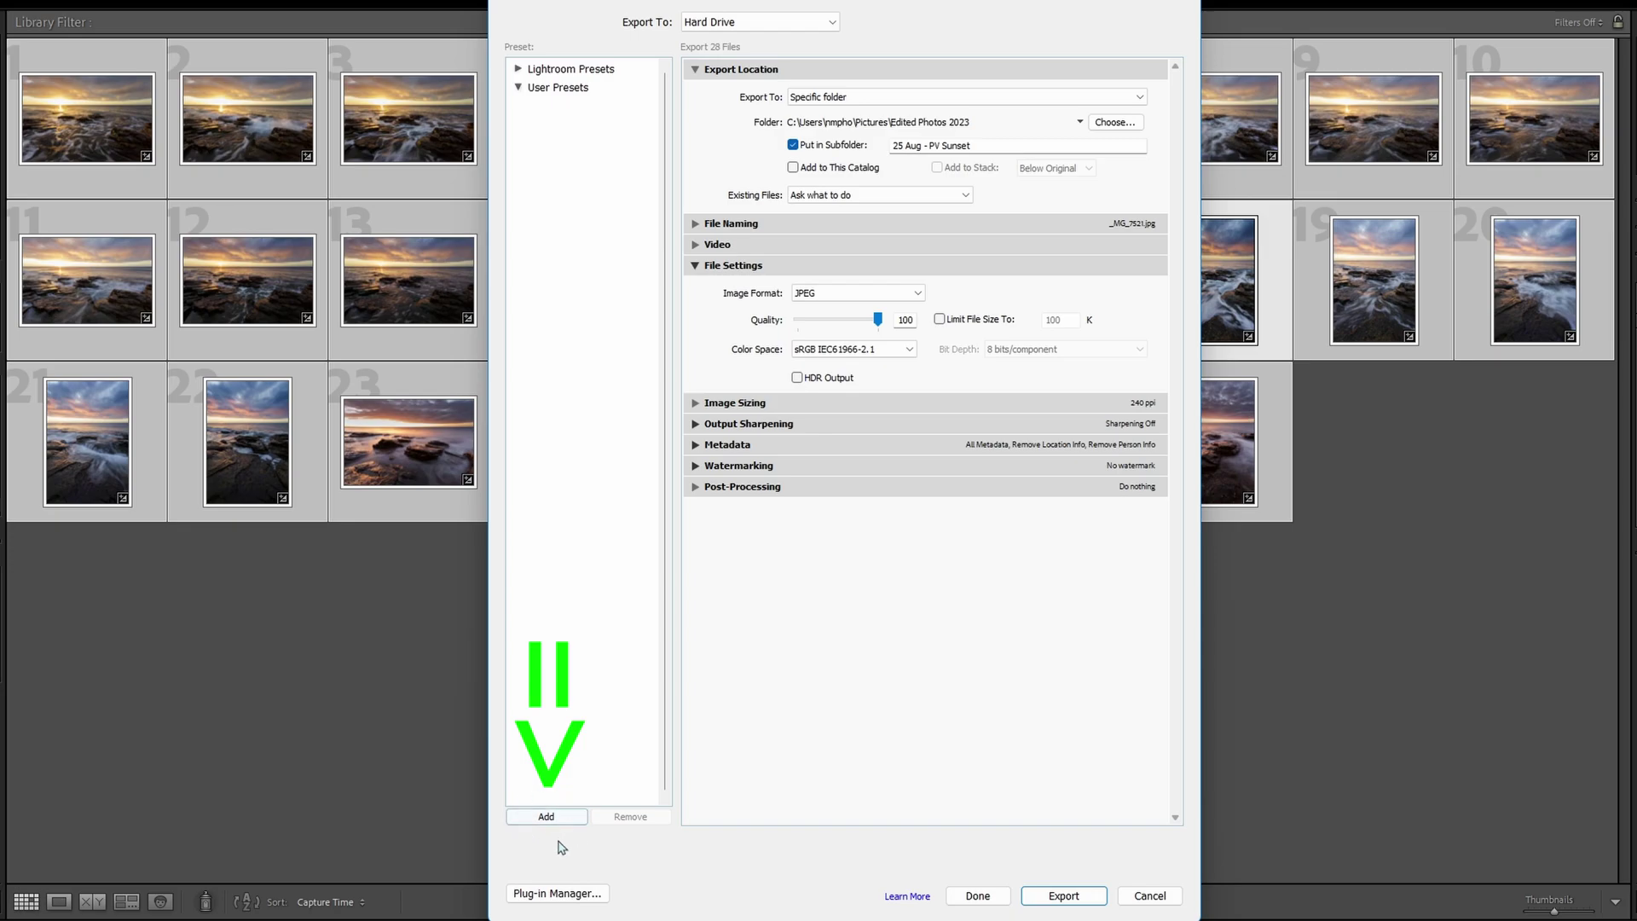
click(547, 817)
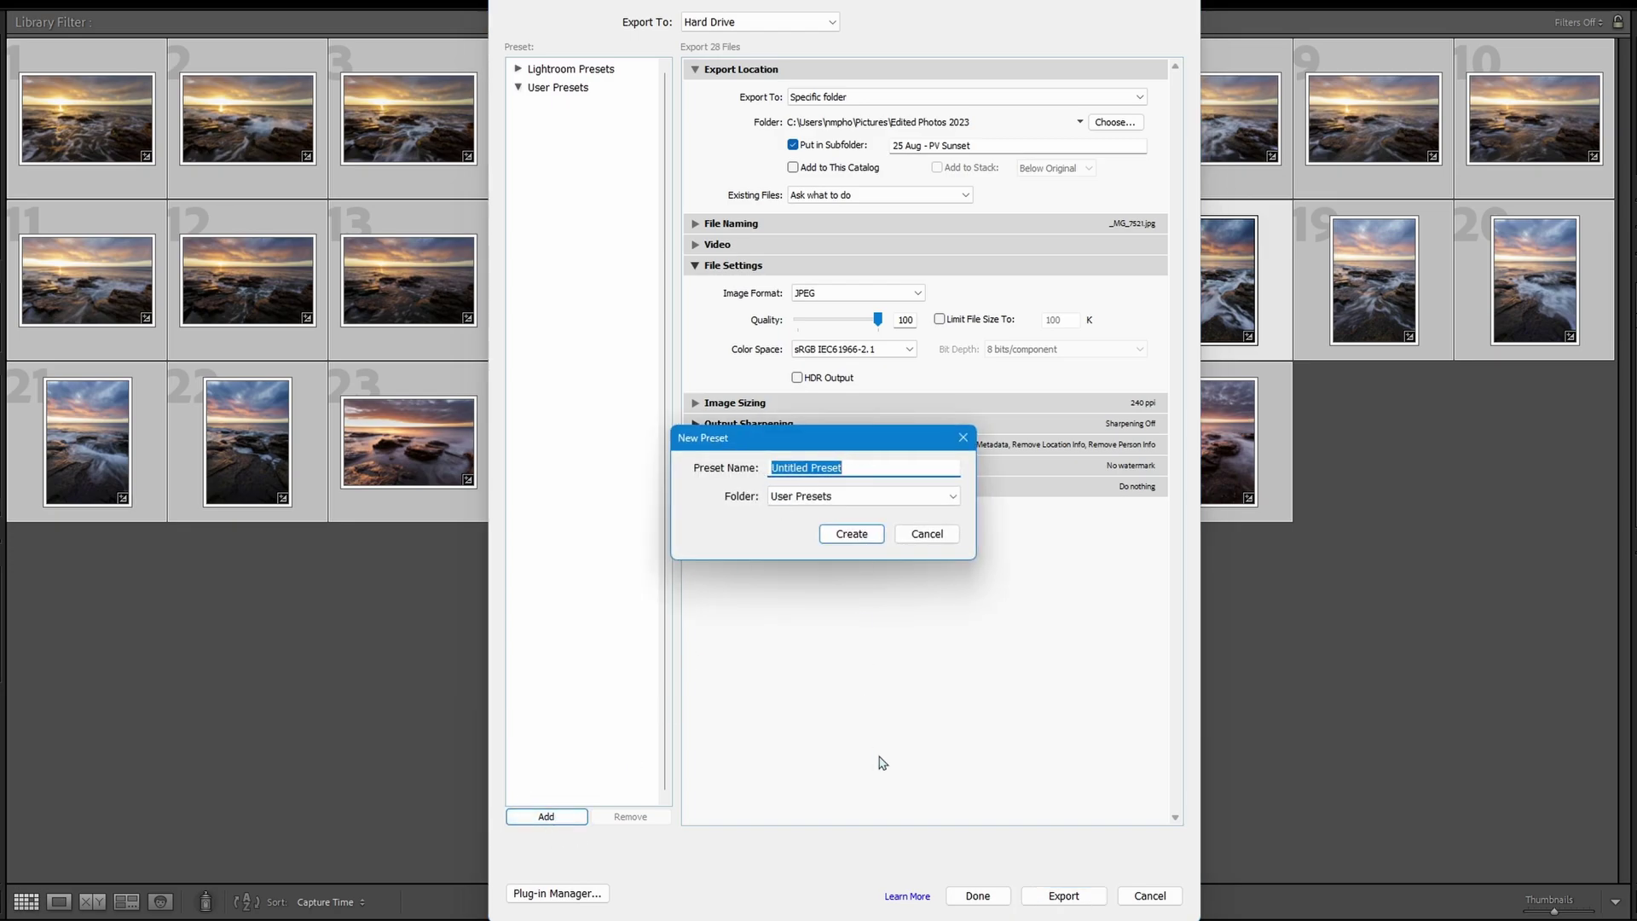
text(Hi Res )
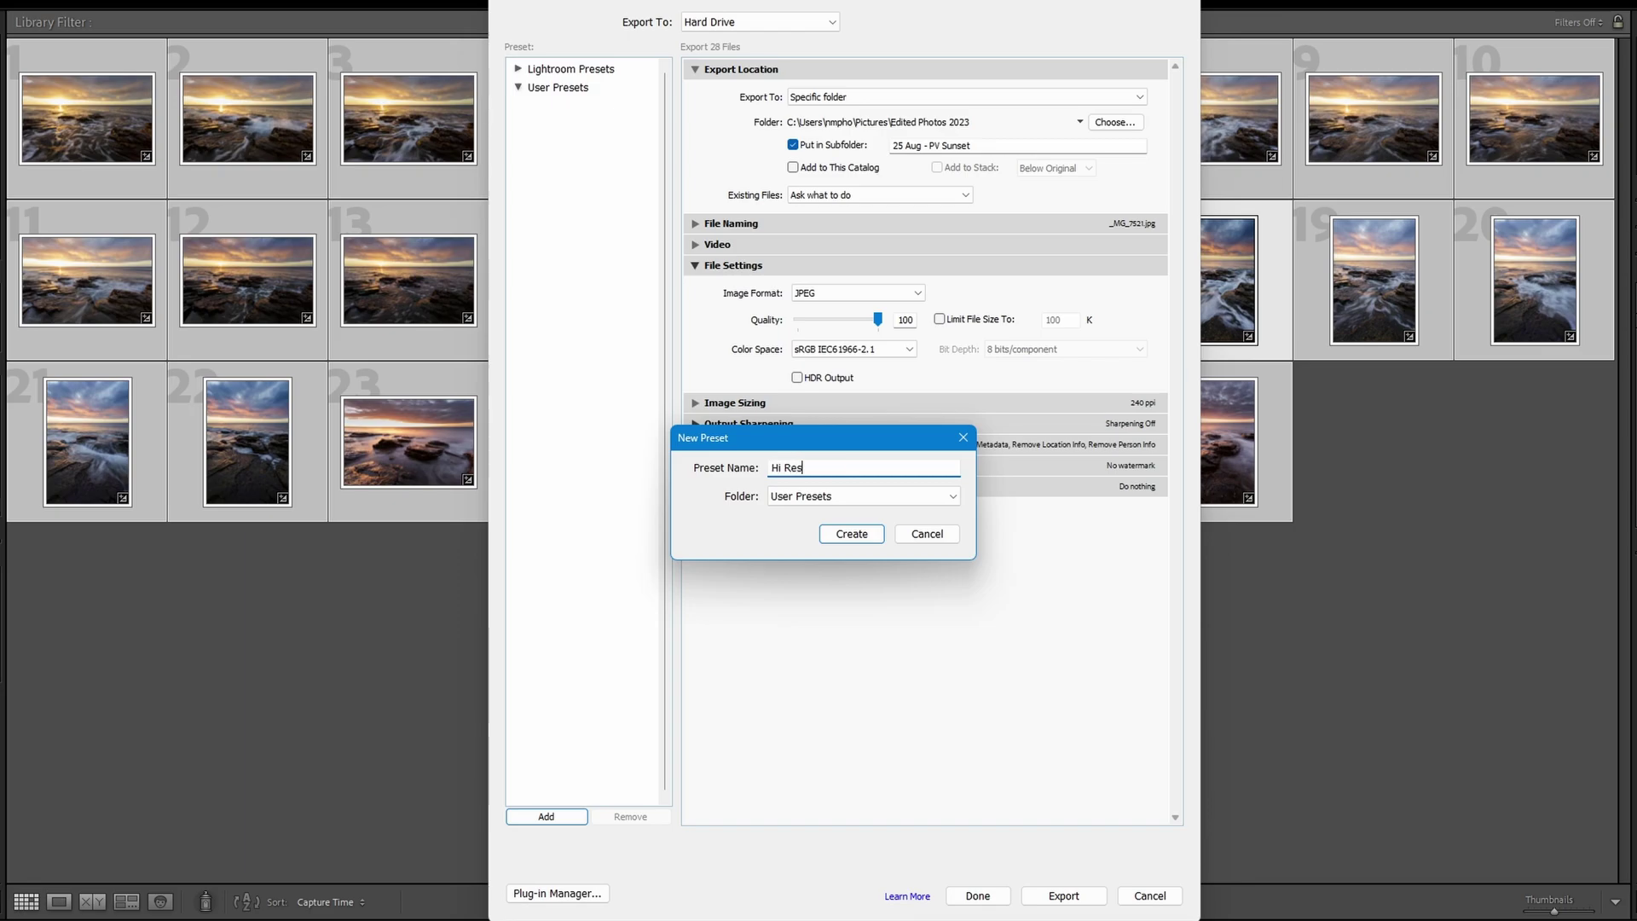
text(Jpeg)
click(852, 534)
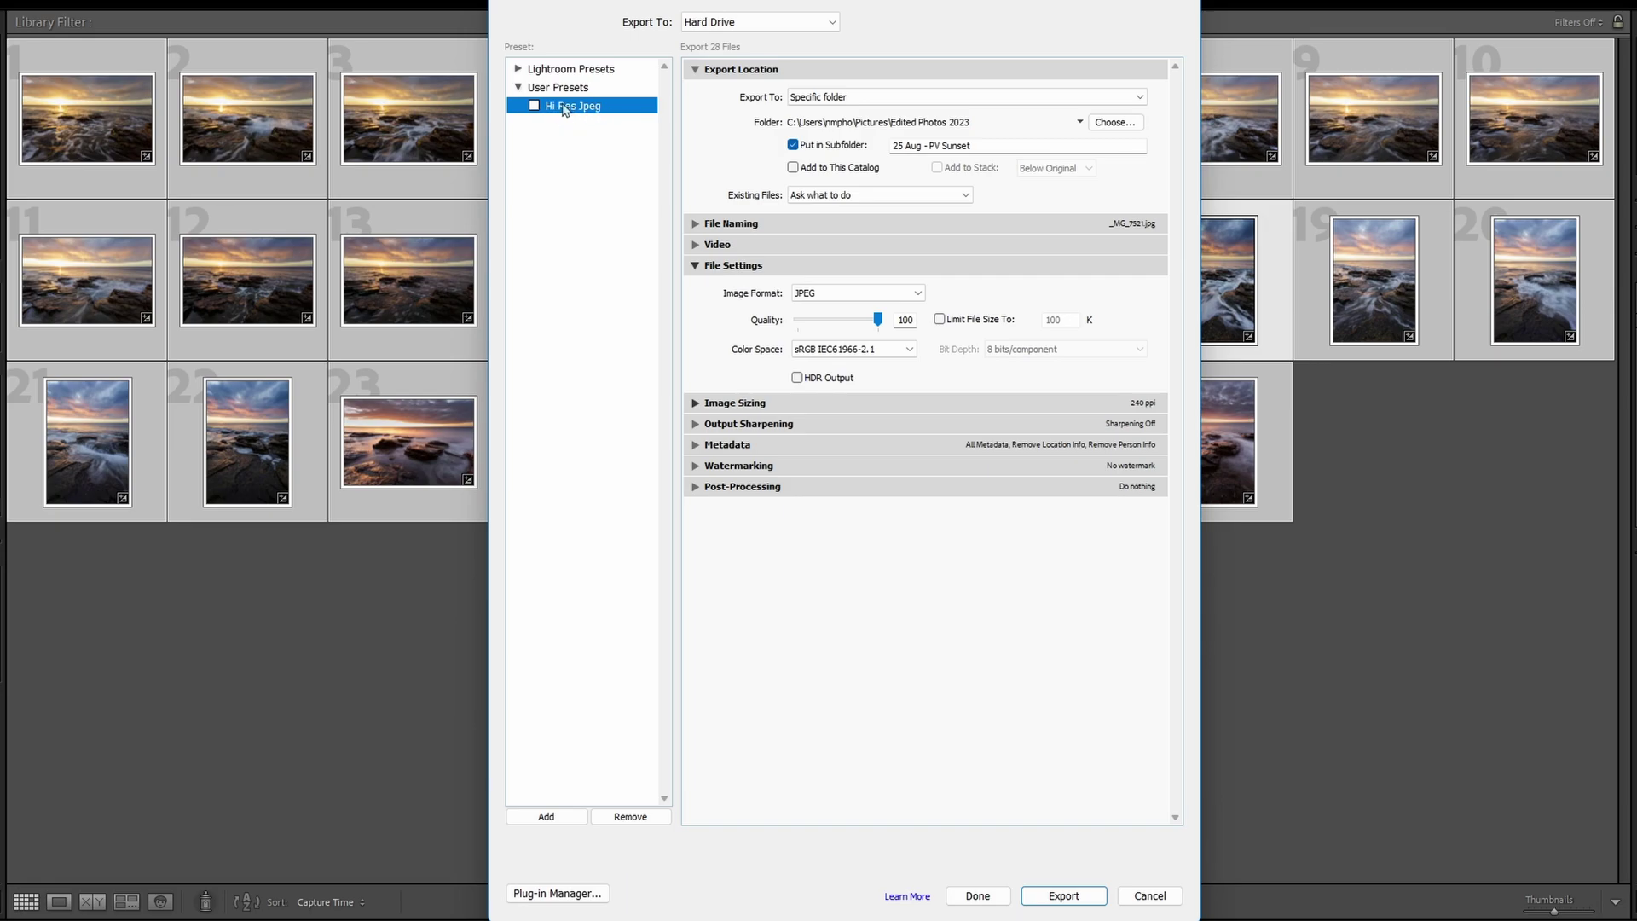
Try JPEG quality 80, the TIFF format and Resize to Fit, and restore the settings from the Hi Res Jpeg preset.
click(862, 320)
click(917, 293)
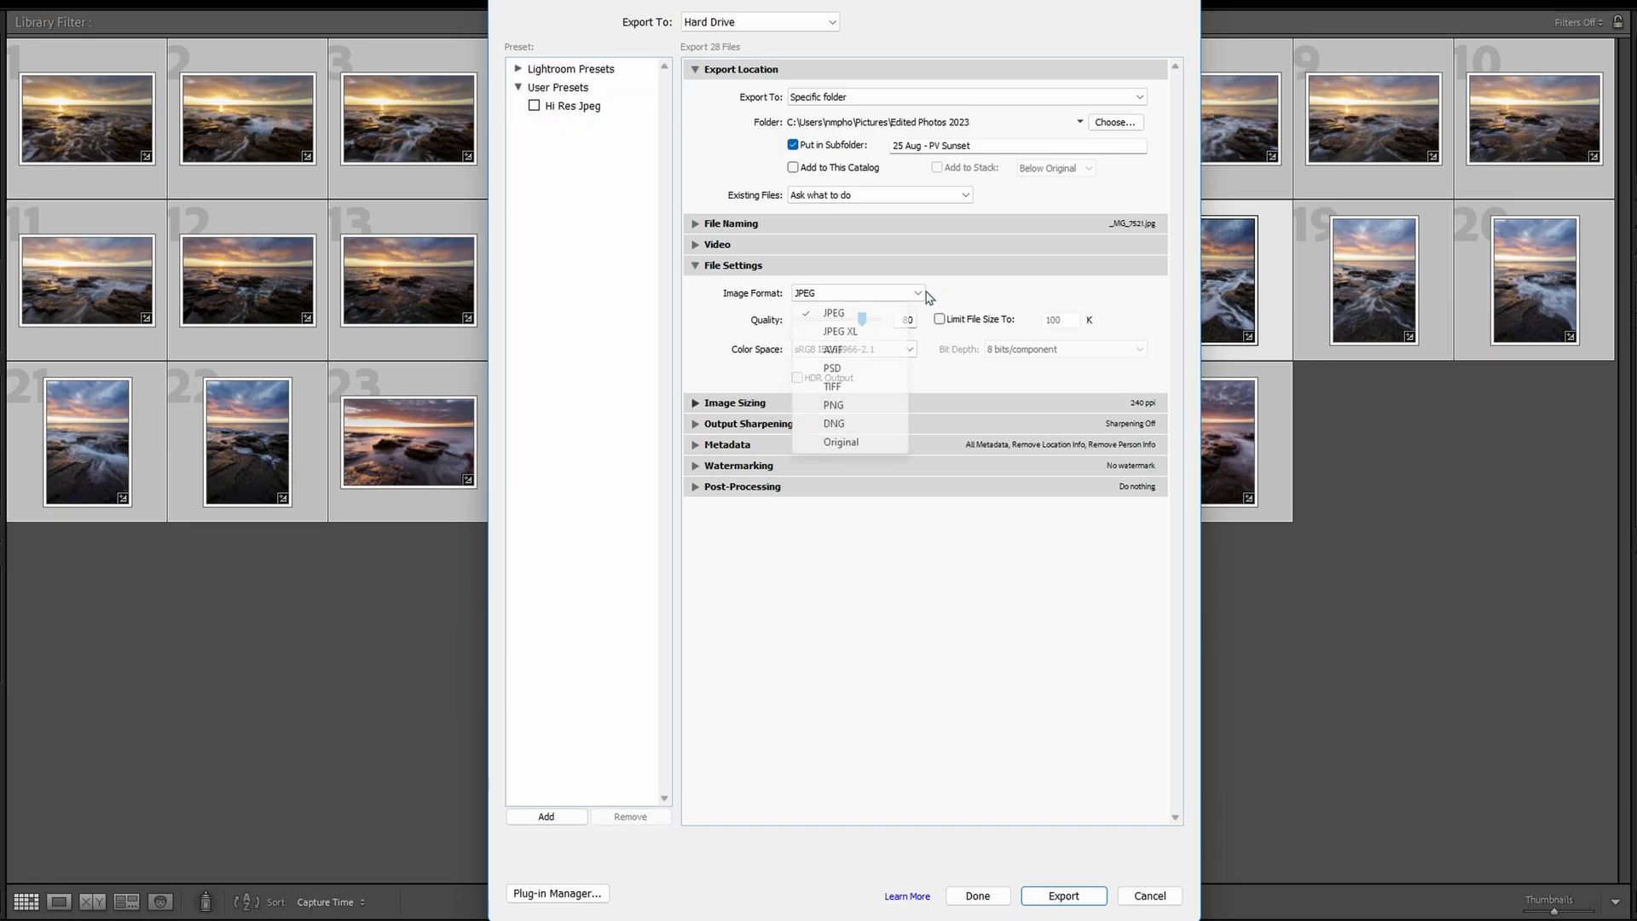
click(858, 392)
click(701, 401)
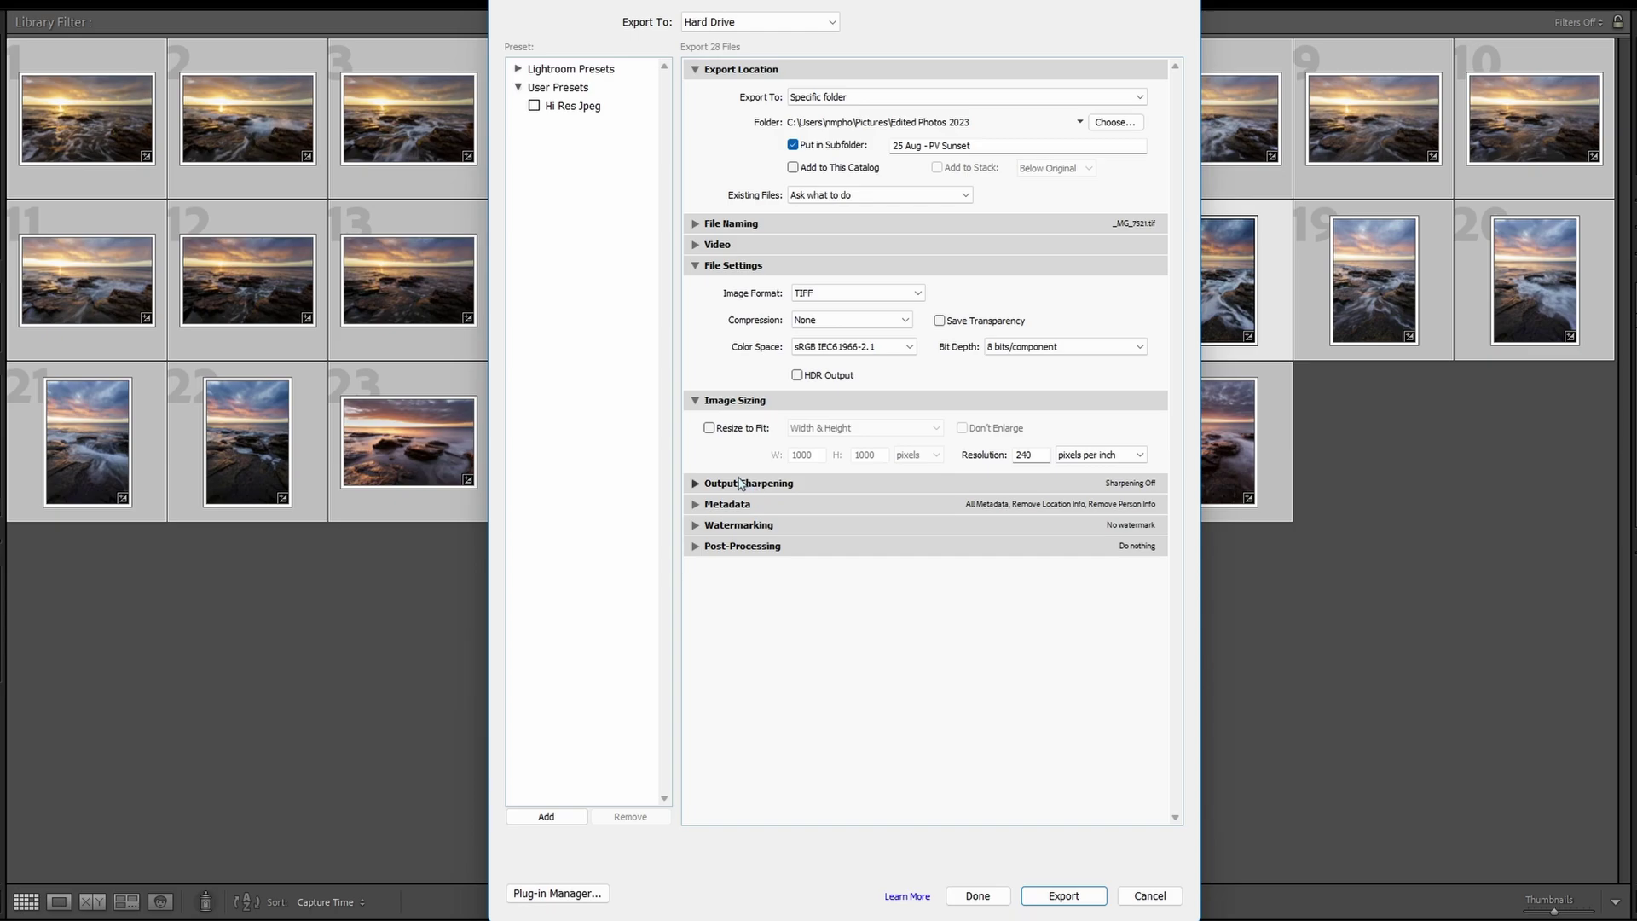
click(709, 428)
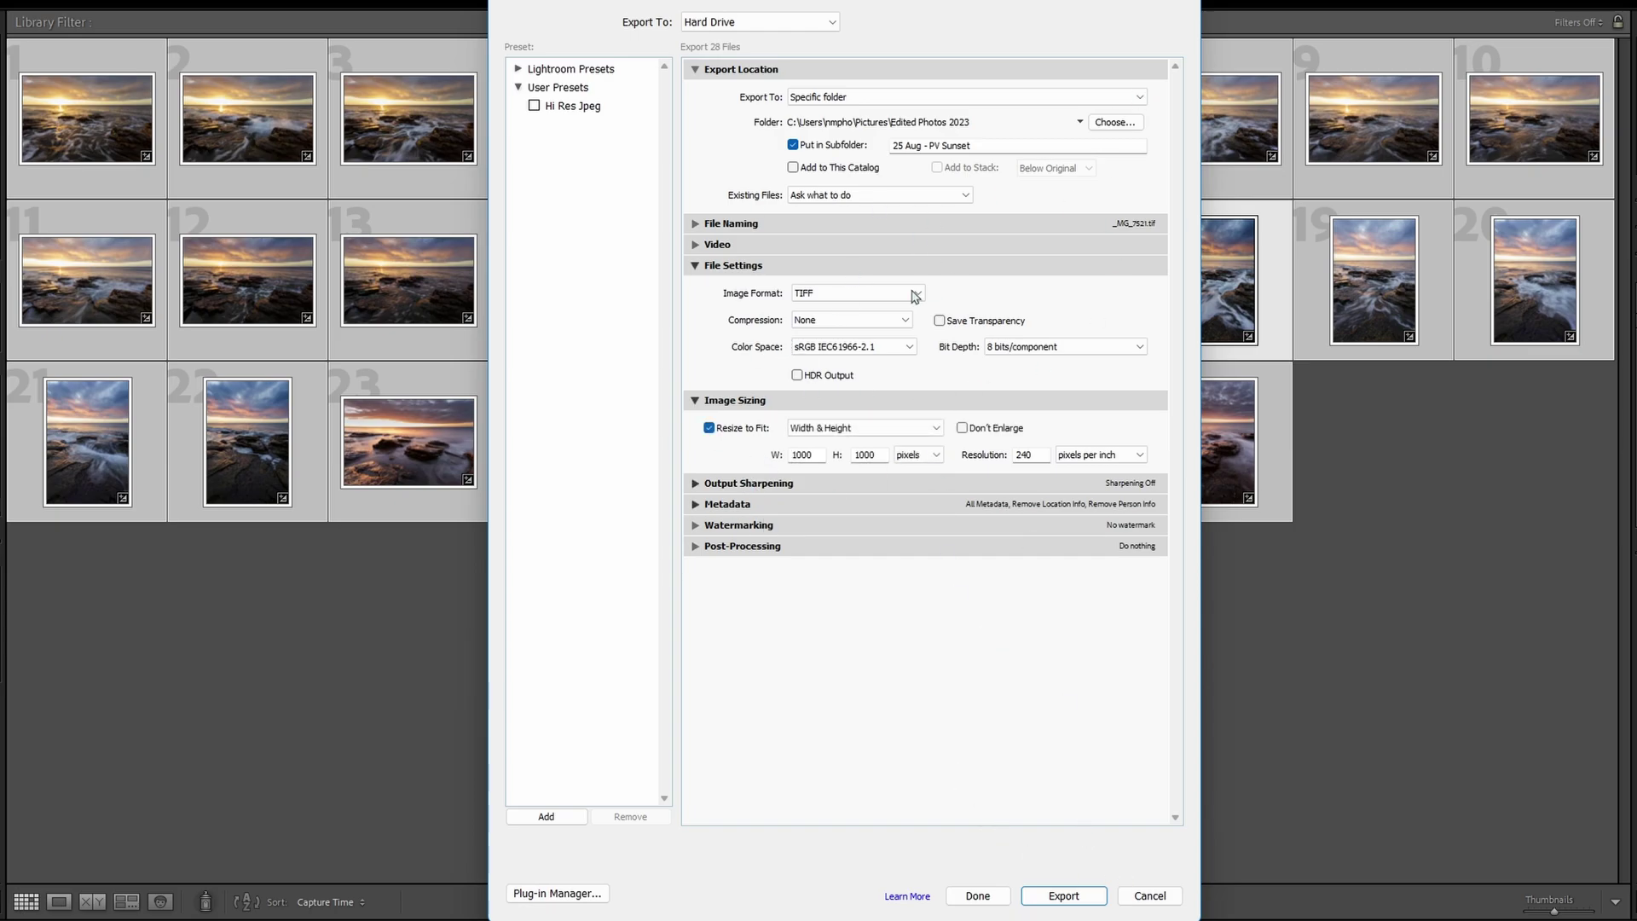
click(581, 107)
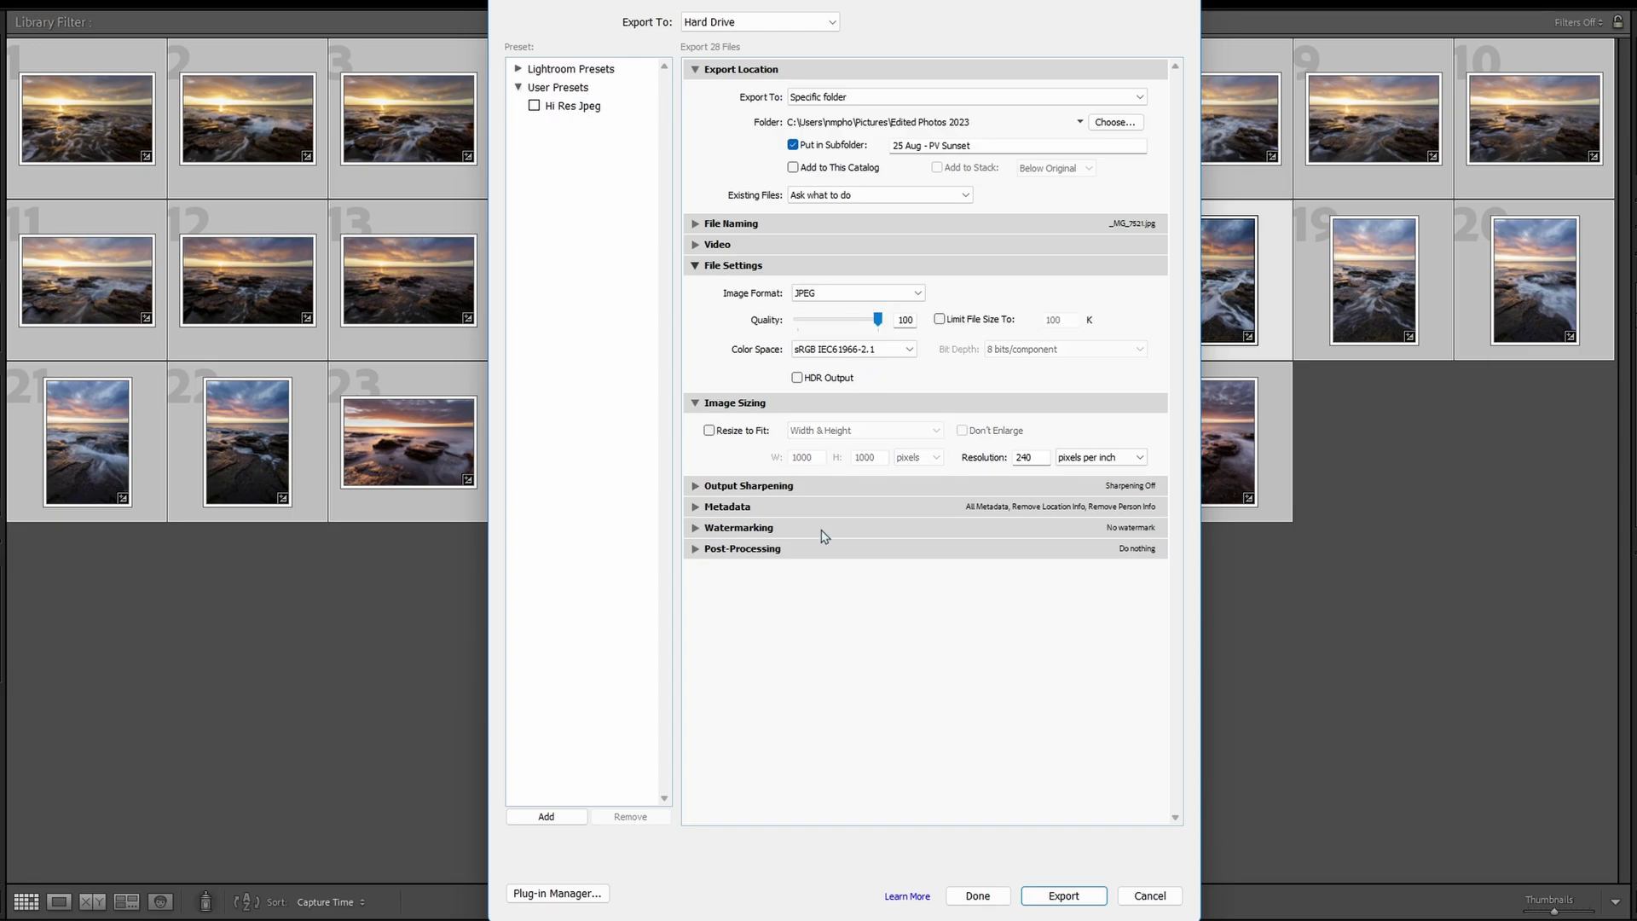
Try quality 80, Resize to Fit and a resolution of 111, and reapply the Hi Res Jpeg preset.
click(535, 105)
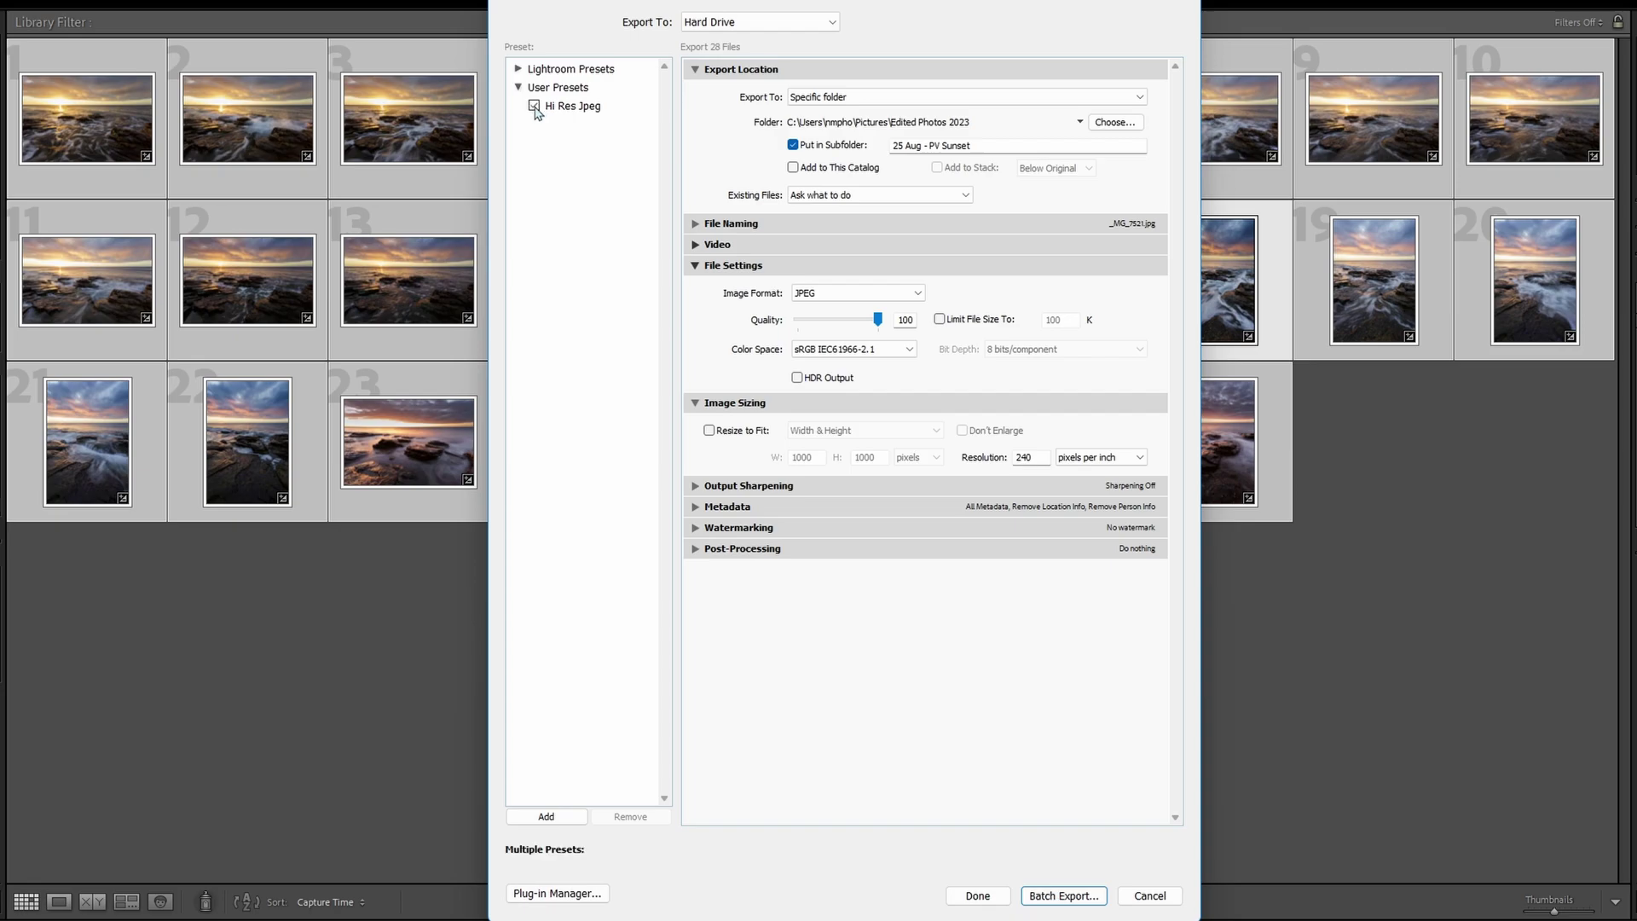
click(535, 106)
drag(819, 322, 861, 321)
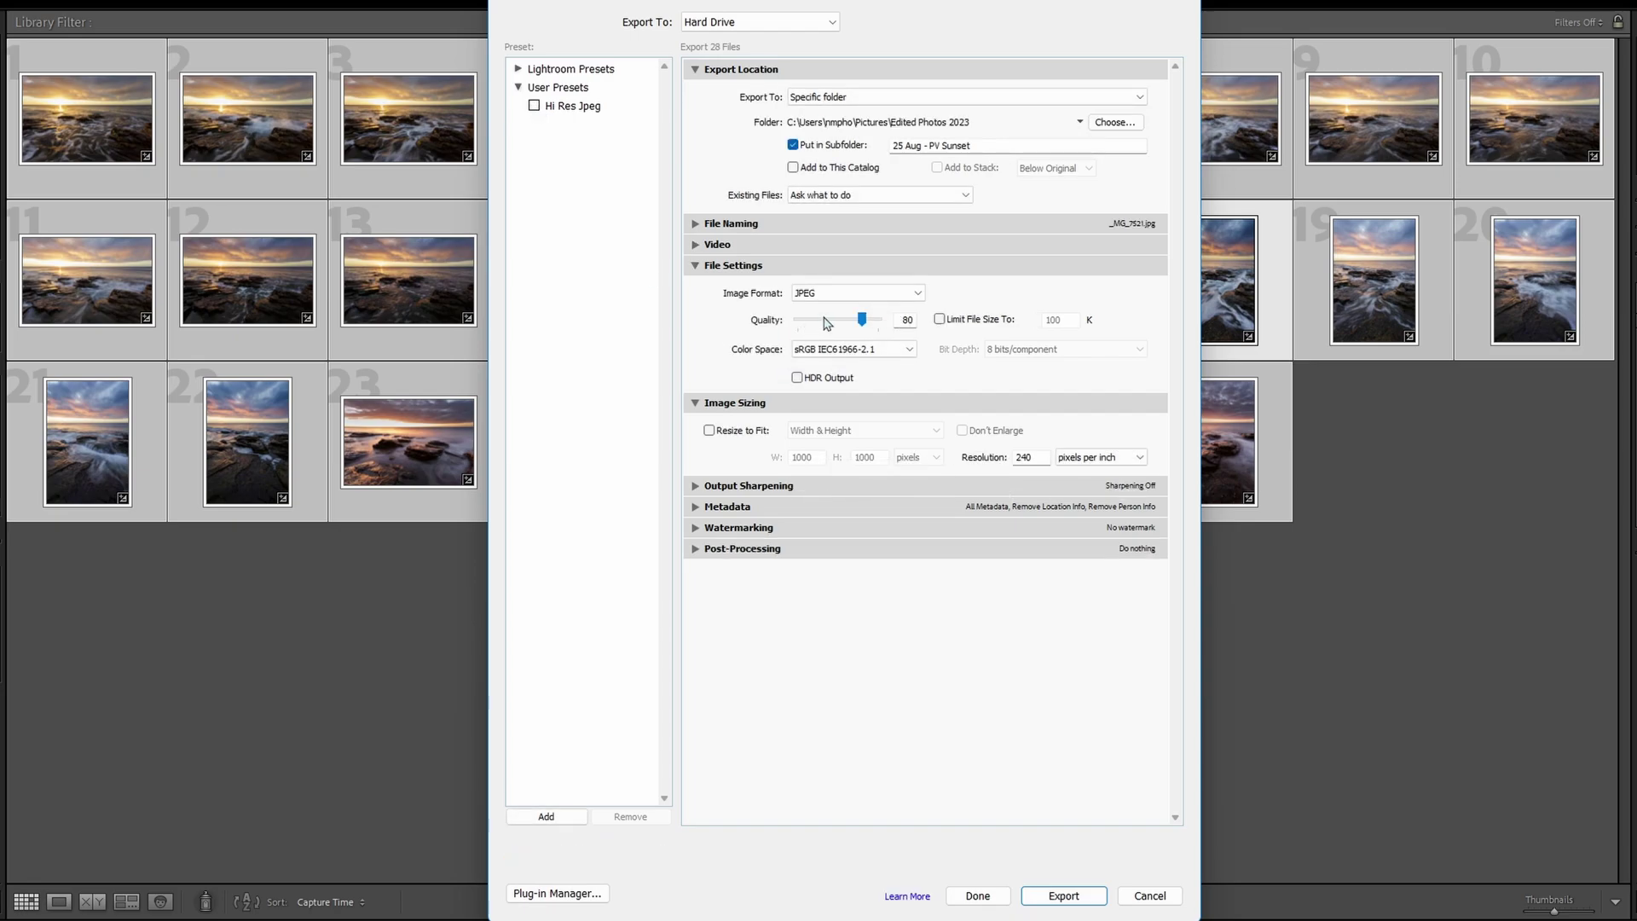
click(709, 430)
double_click(1030, 458)
text(111)
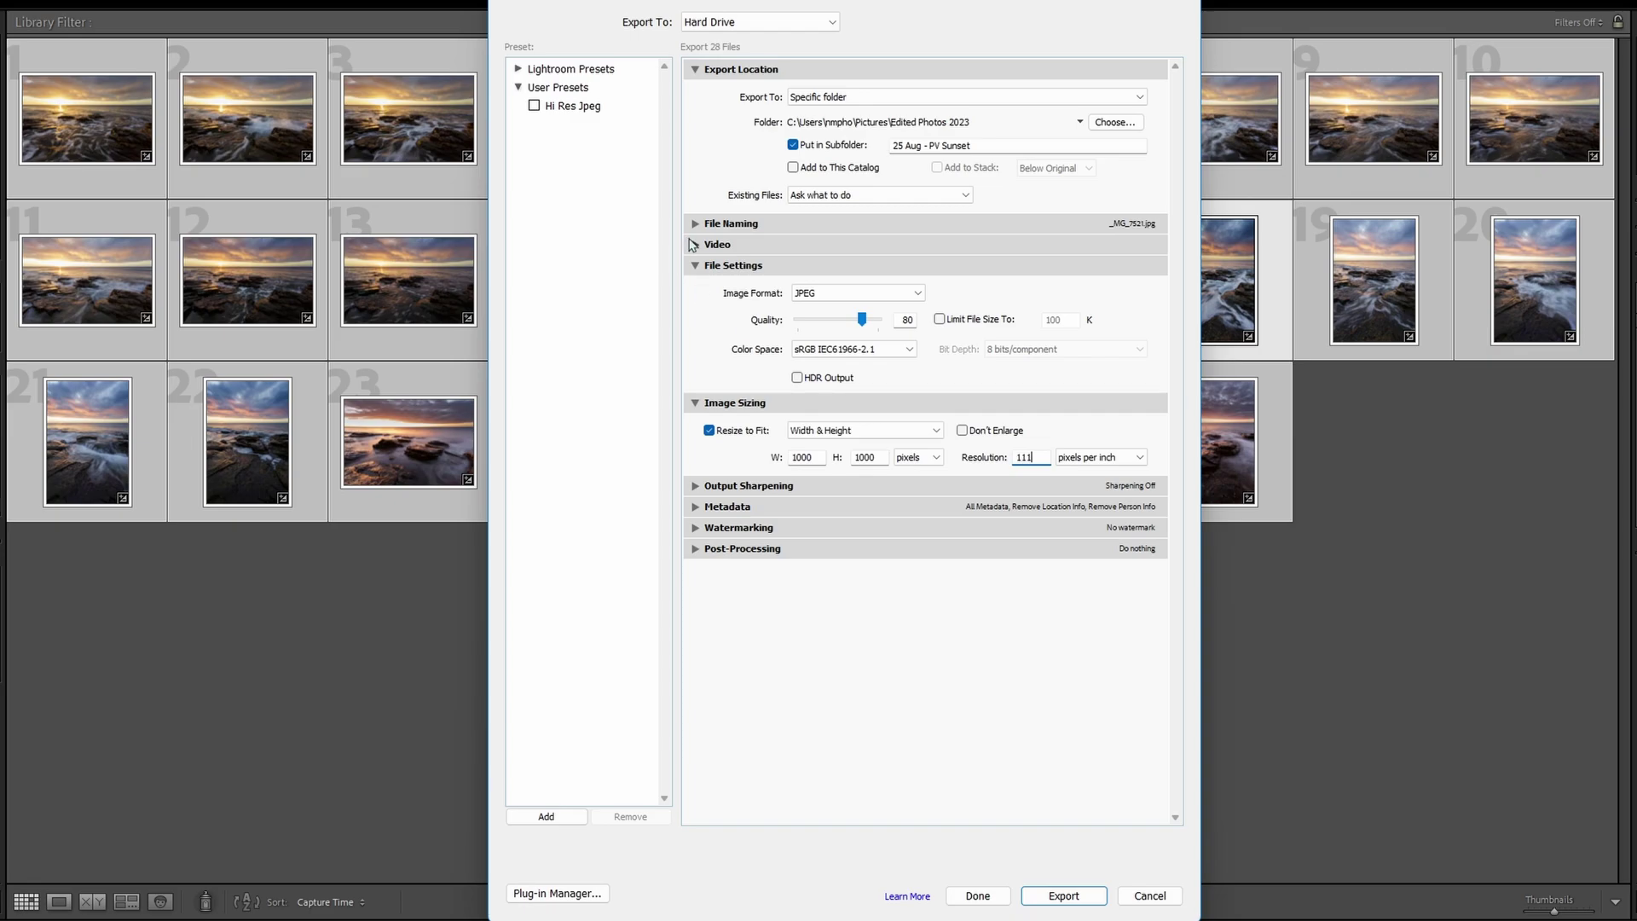
click(562, 108)
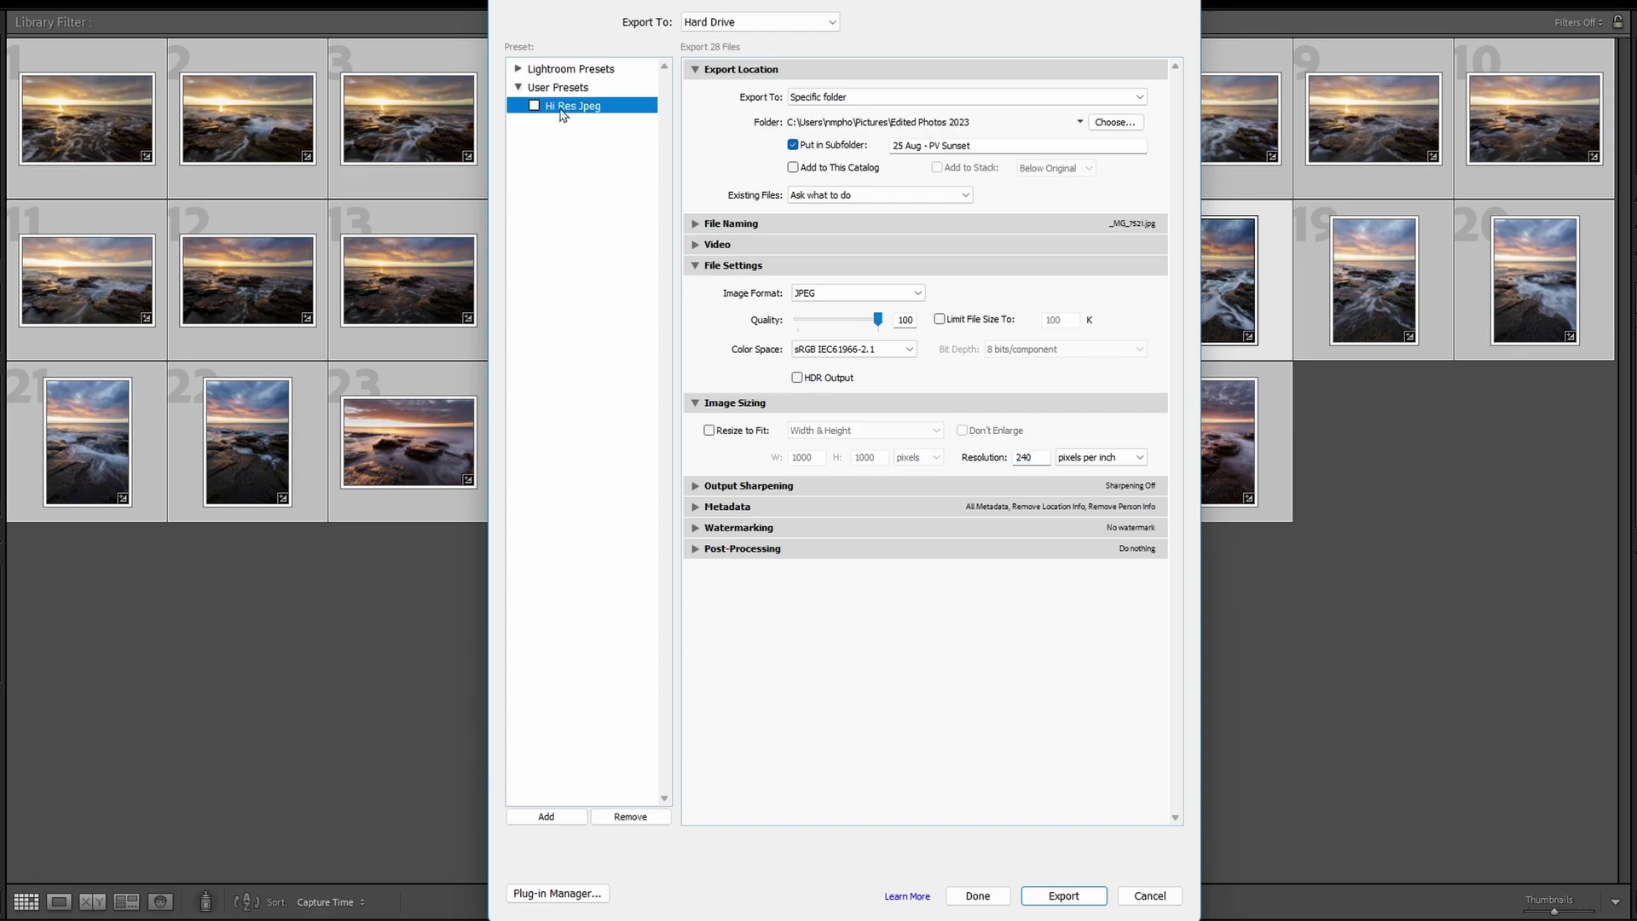
Tick the Hi Res Jpeg preset for batch export, untick it and reselect the preset by name.
click(535, 106)
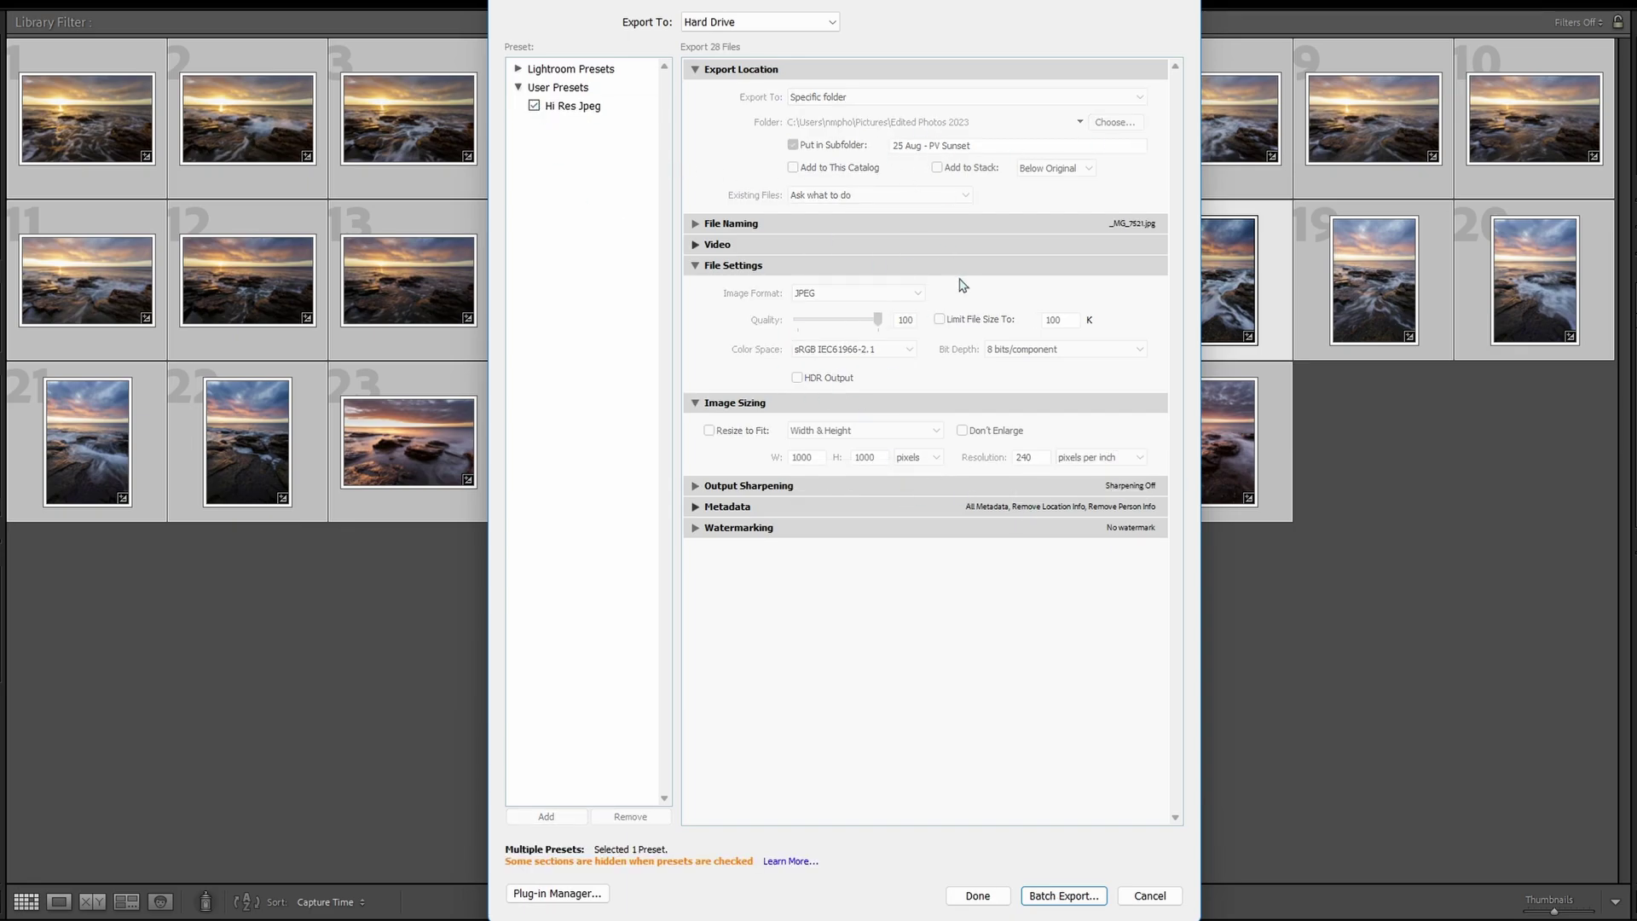
click(535, 105)
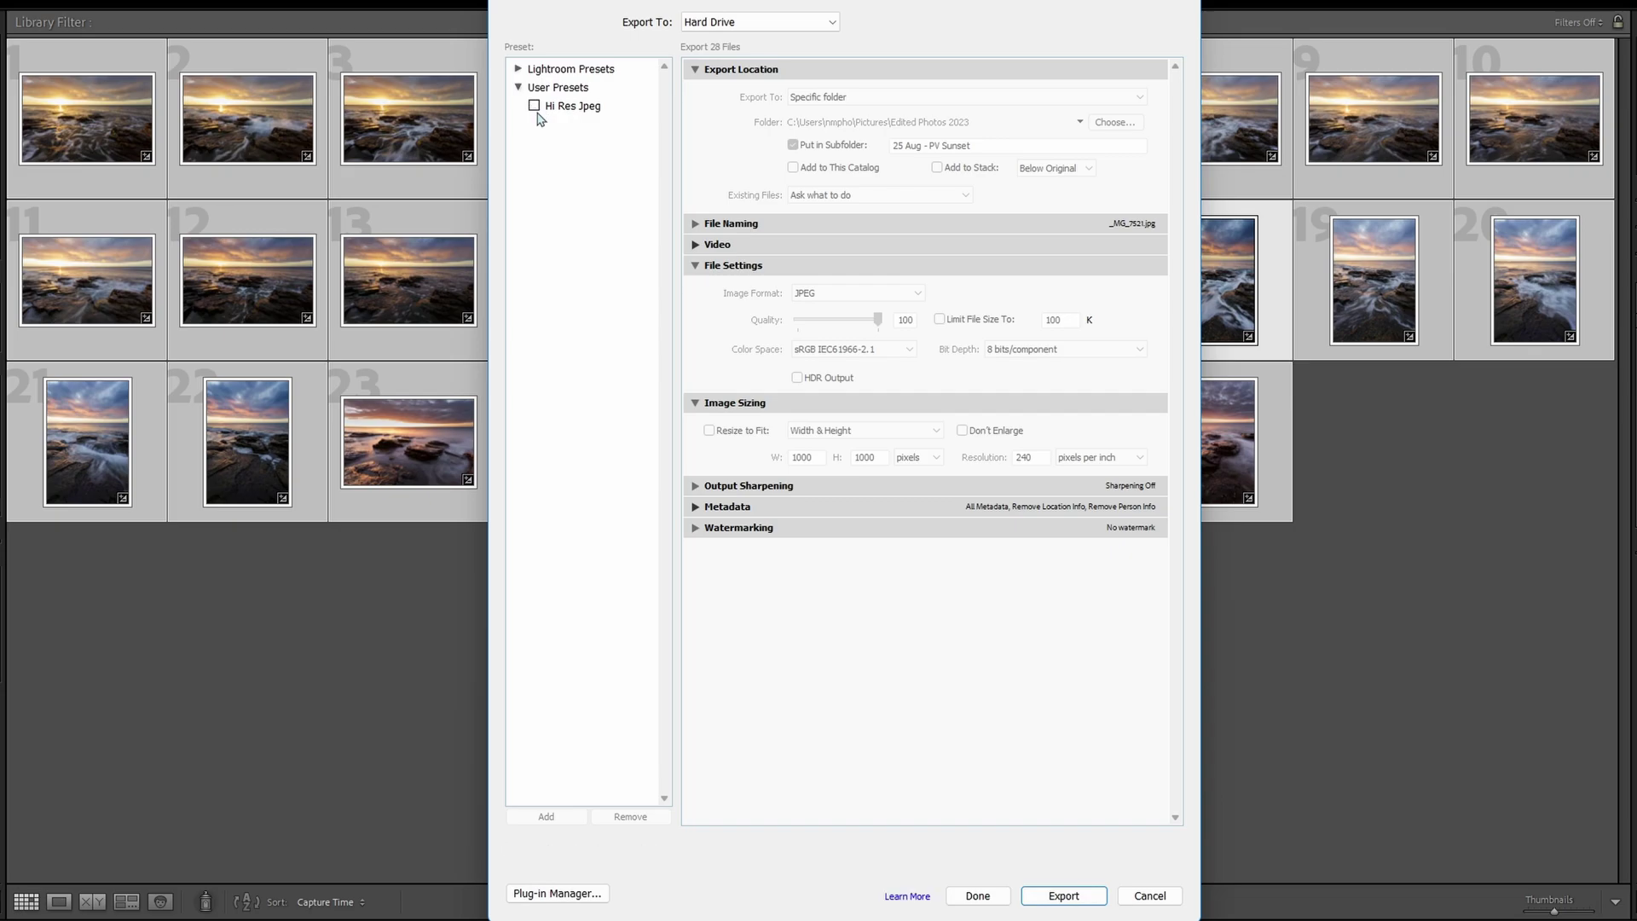
click(585, 111)
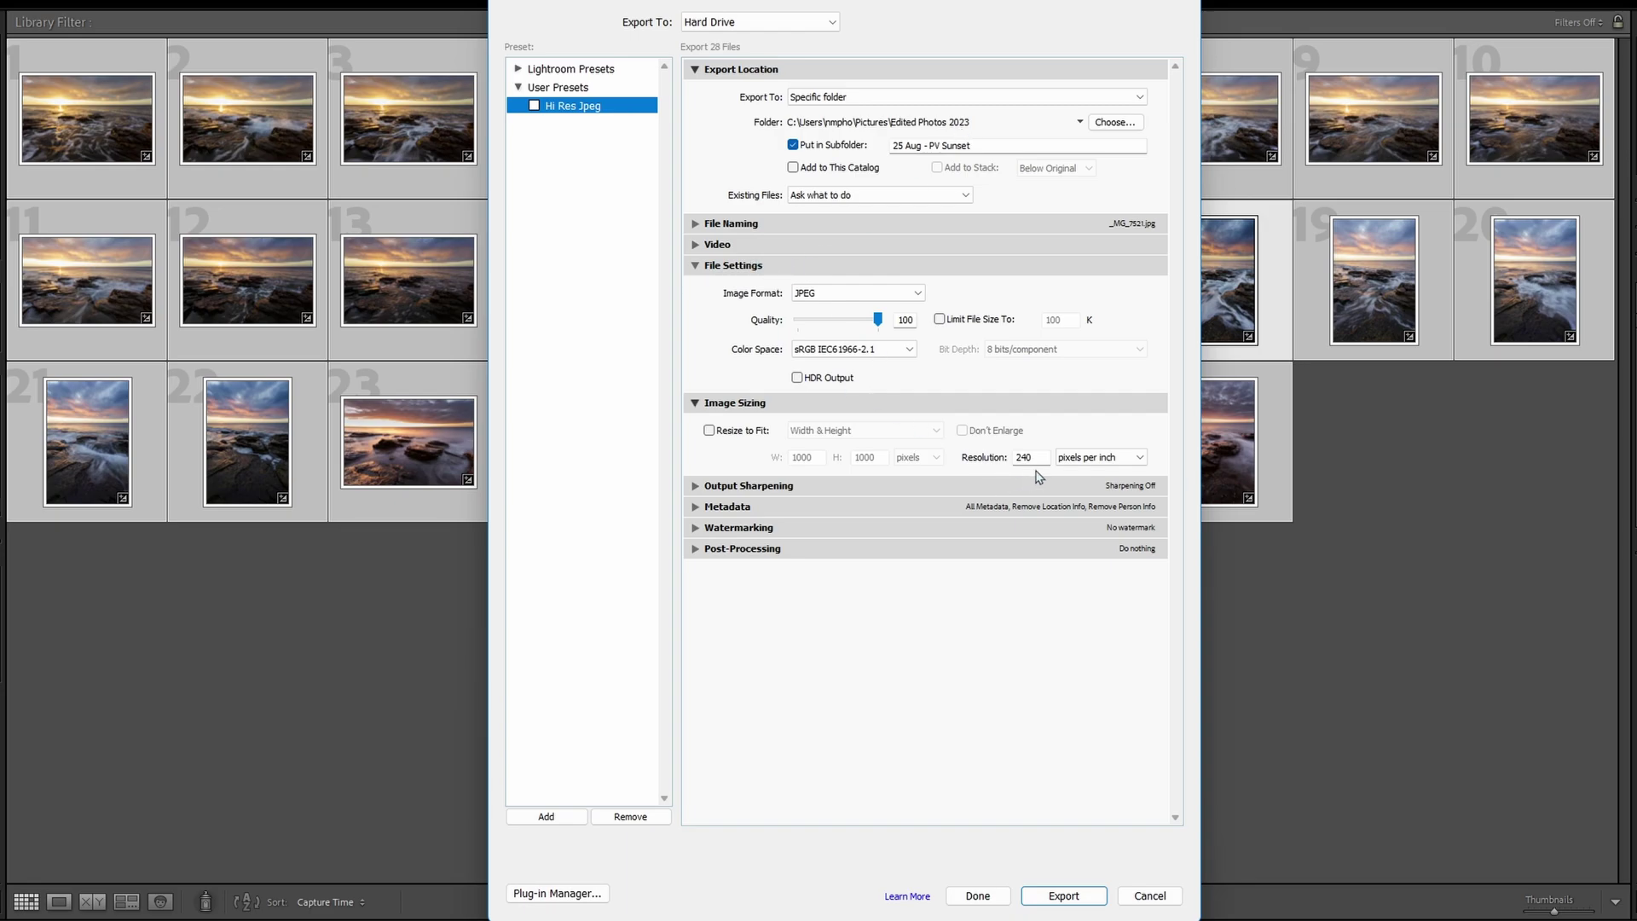
Set Image Sizing to resize the Long Edge to 2000 pixels at a resolution of 72 pixels per inch.
click(698, 405)
click(699, 406)
click(710, 431)
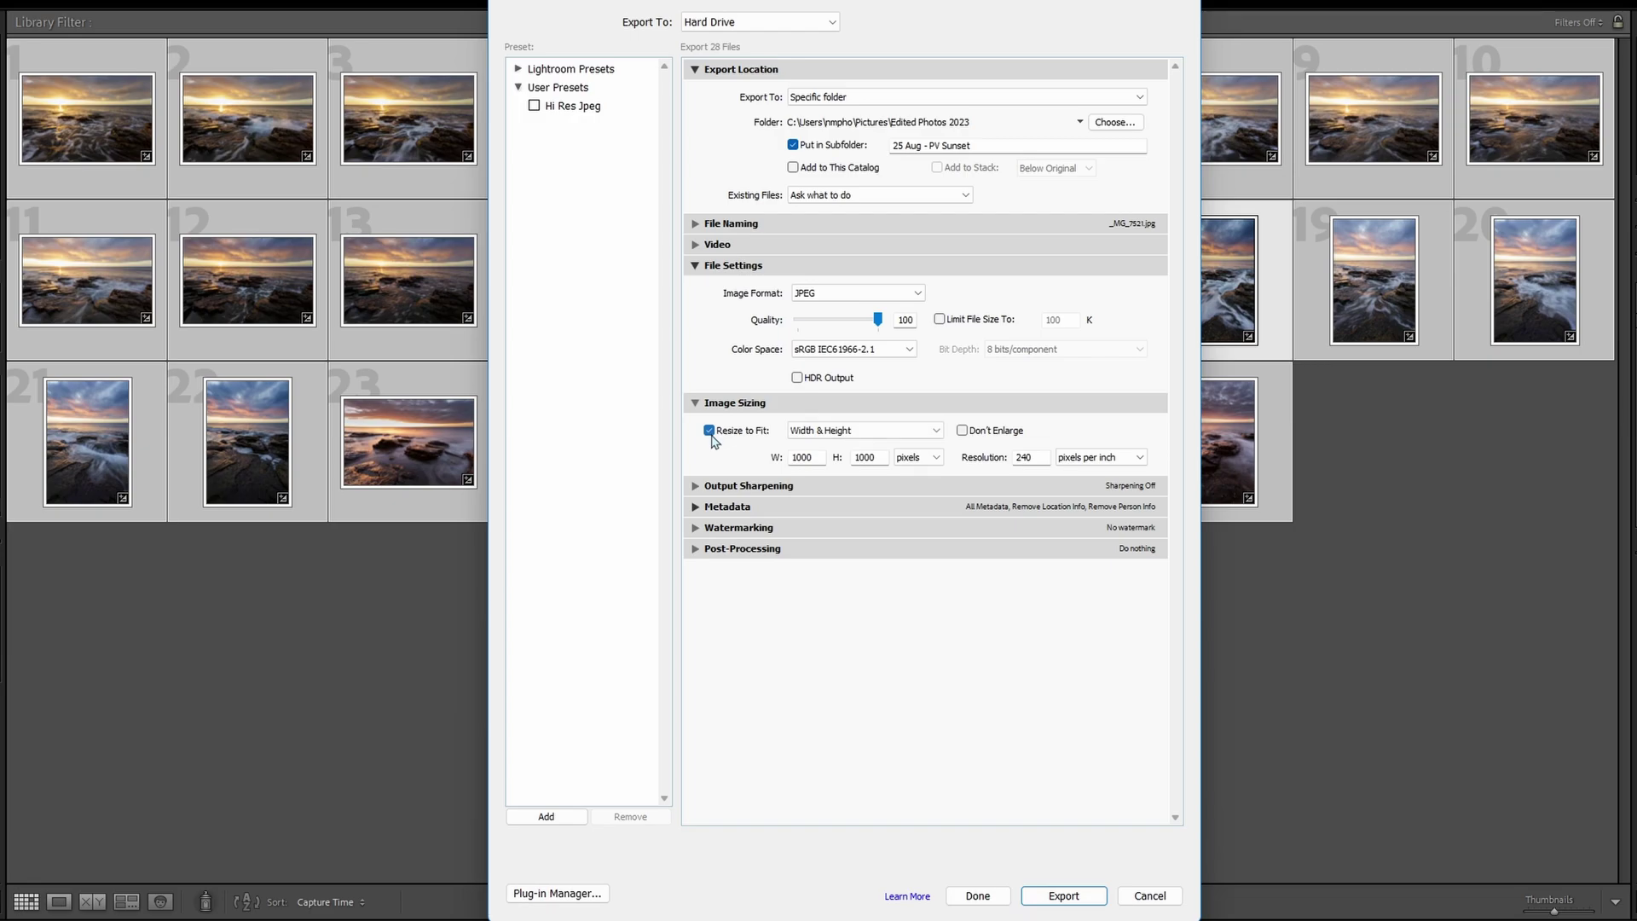
click(938, 431)
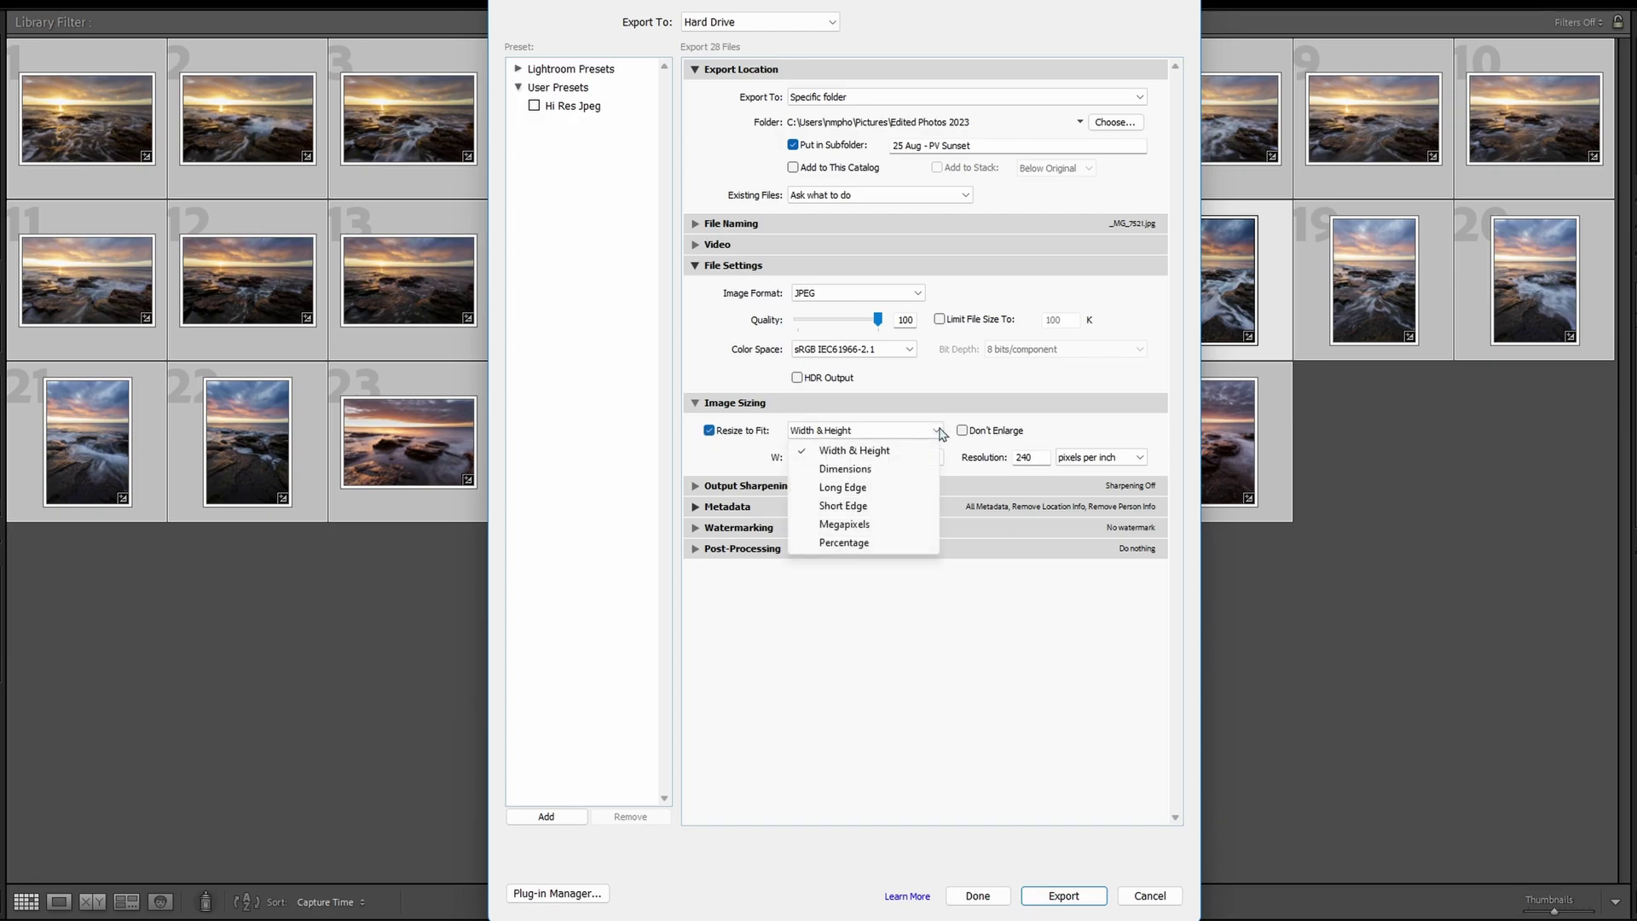
click(878, 487)
click(882, 457)
text(2000)
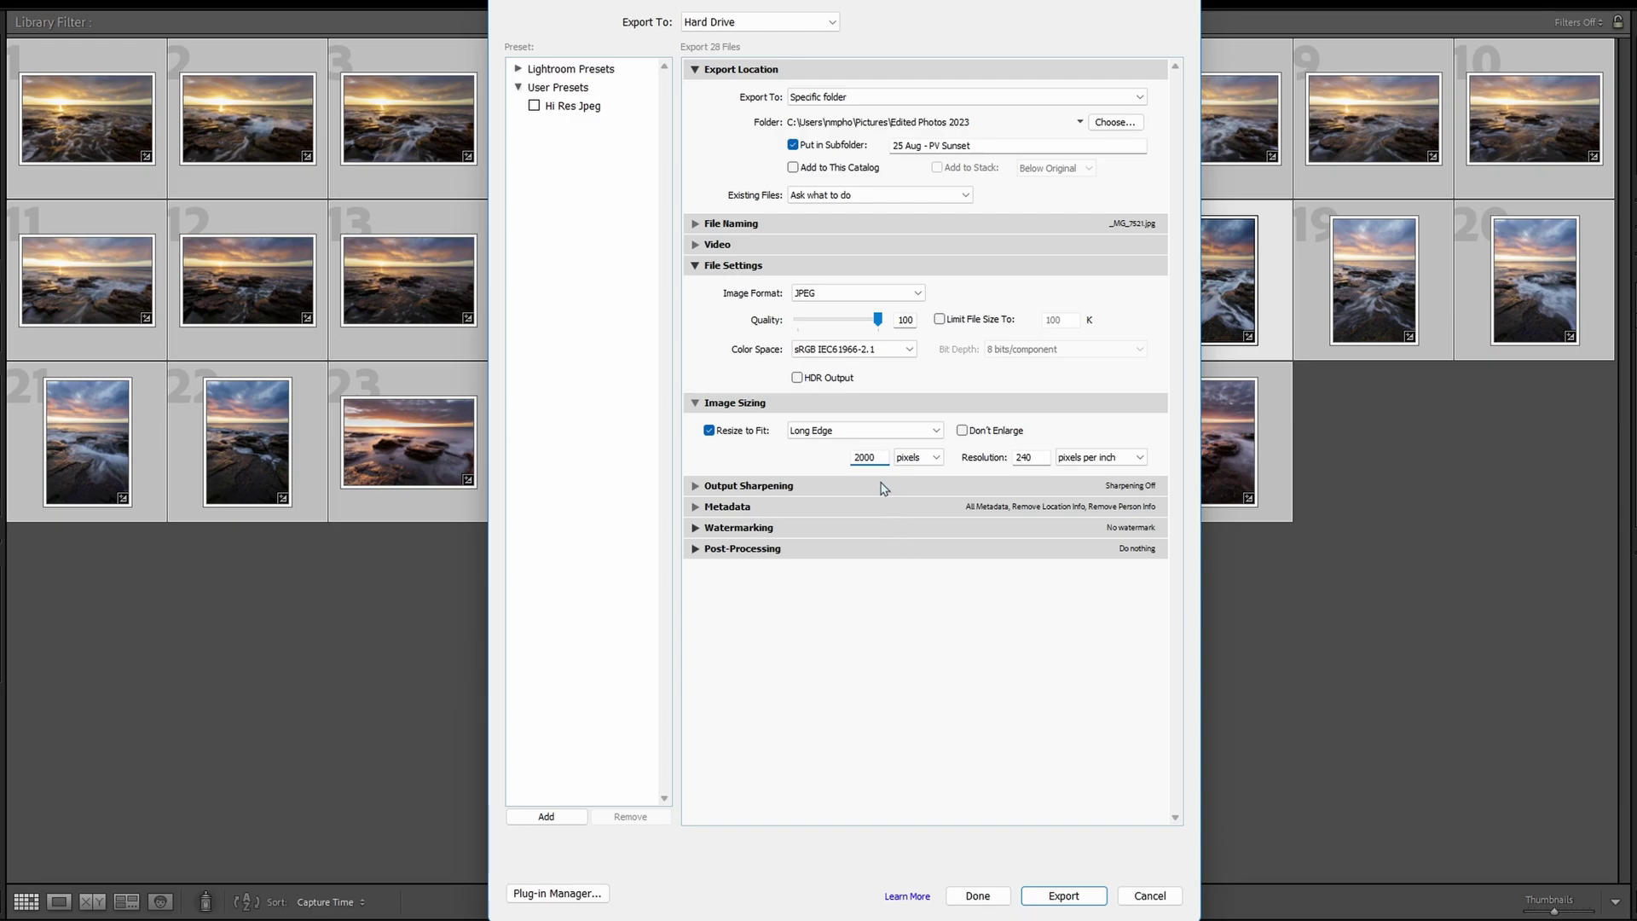
double_click(1040, 457)
text(72)
click(995, 646)
Save the current export settings as a user preset named Social Media and compare it with the Hi Res Jpeg preset.
click(547, 817)
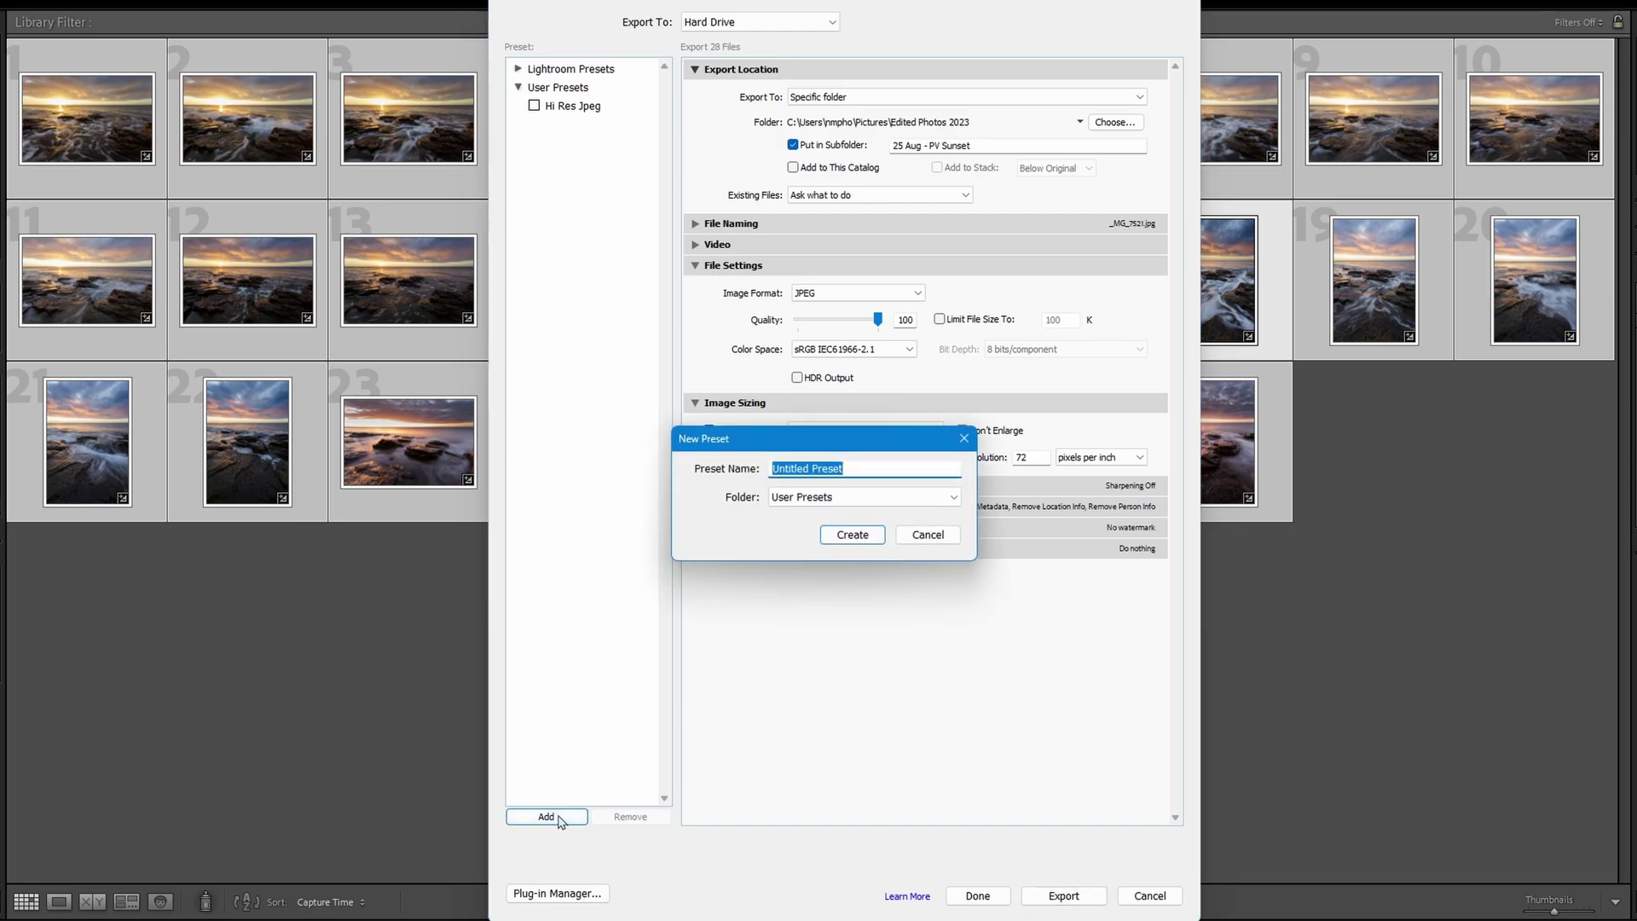
text(Social Media)
click(856, 534)
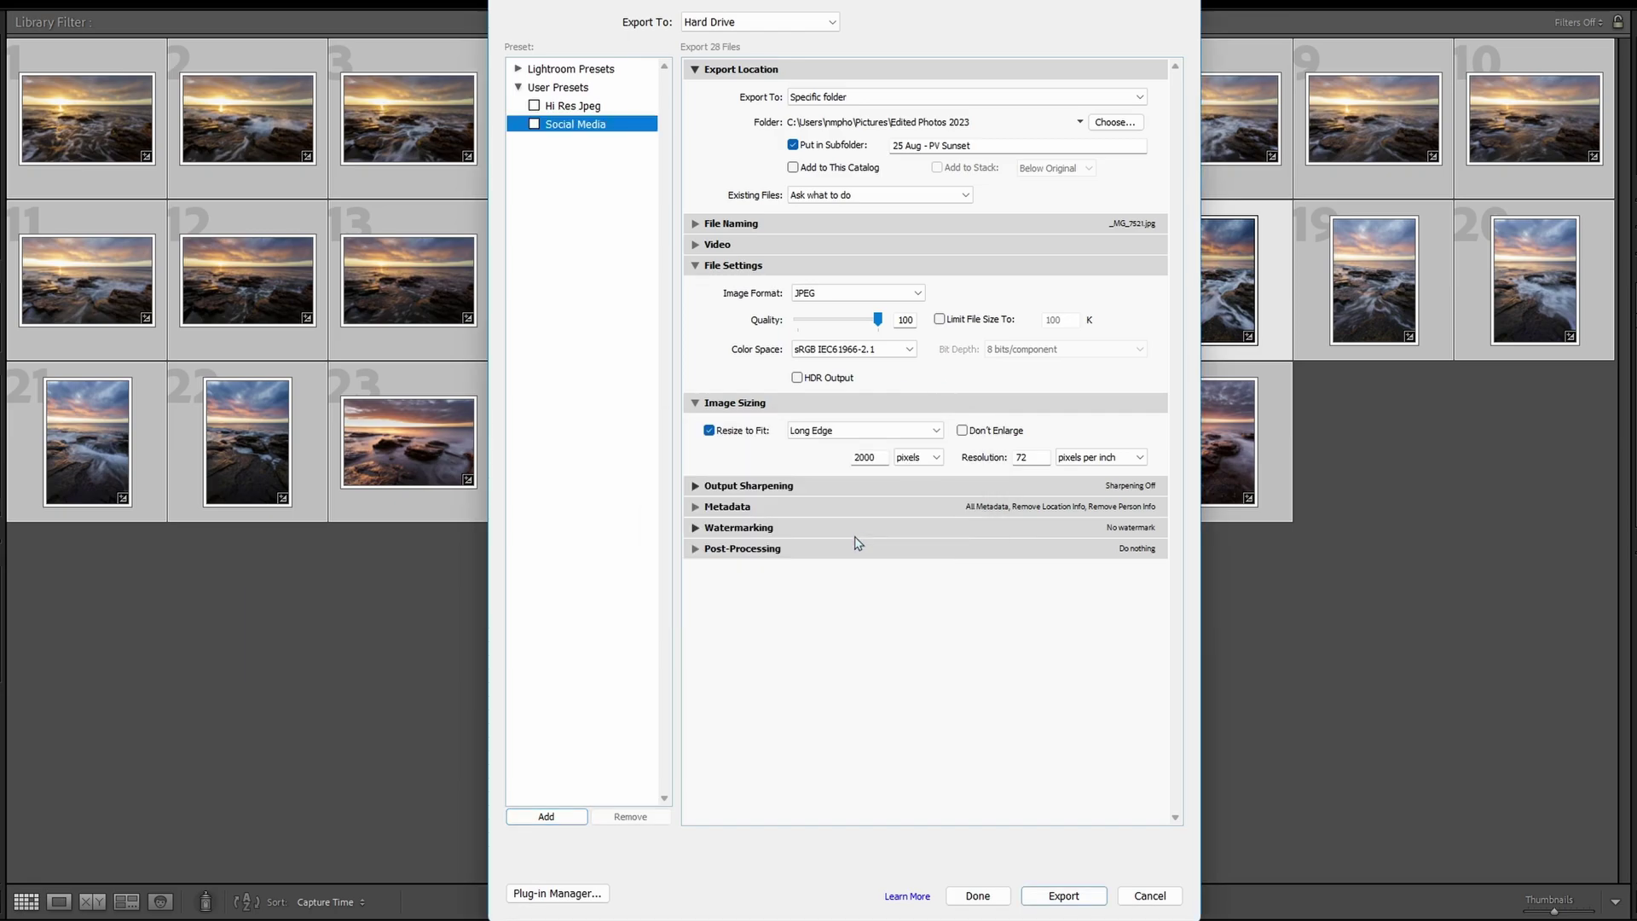
click(585, 107)
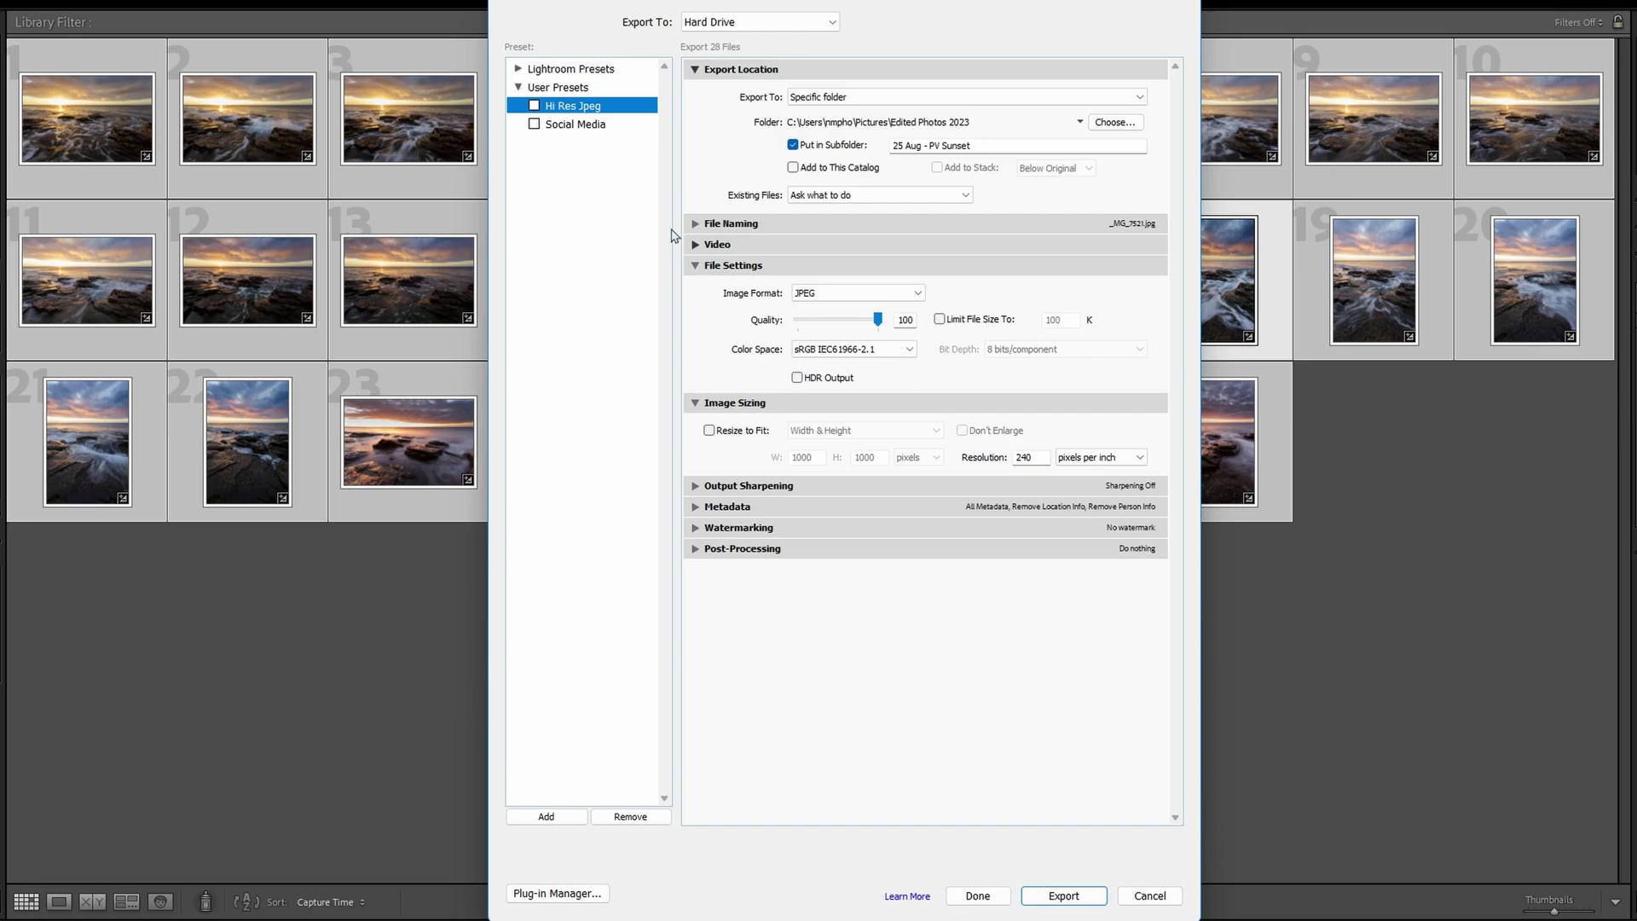
click(583, 126)
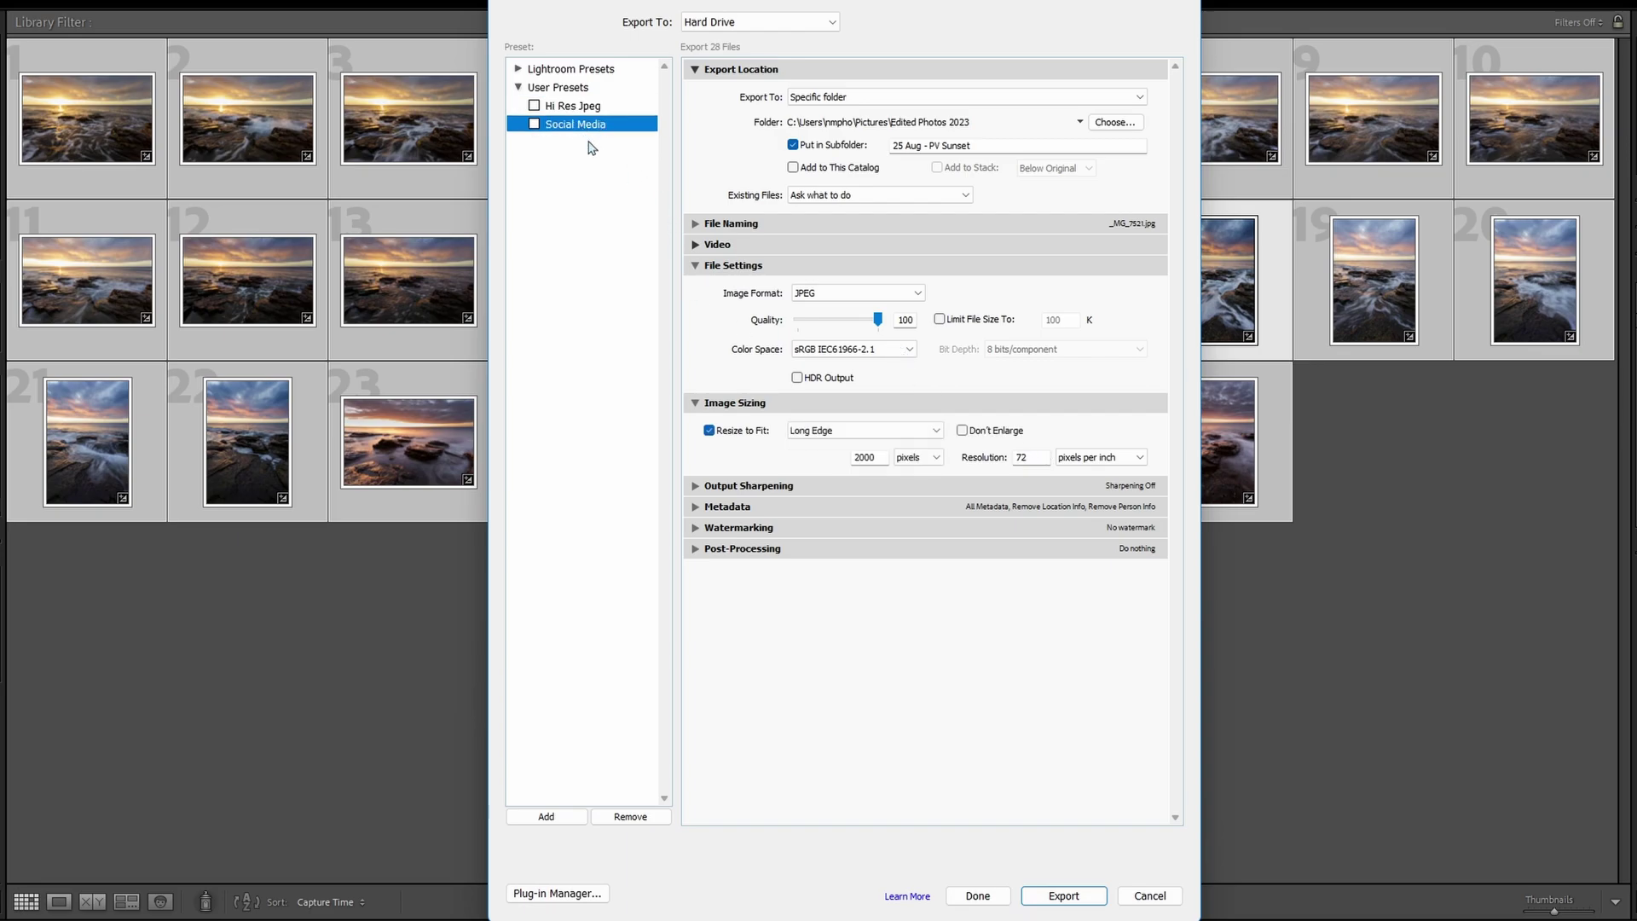
Change the export subfolder to 25 Aug - PV Sunset Social Media and export the selected photos.
click(976, 146)
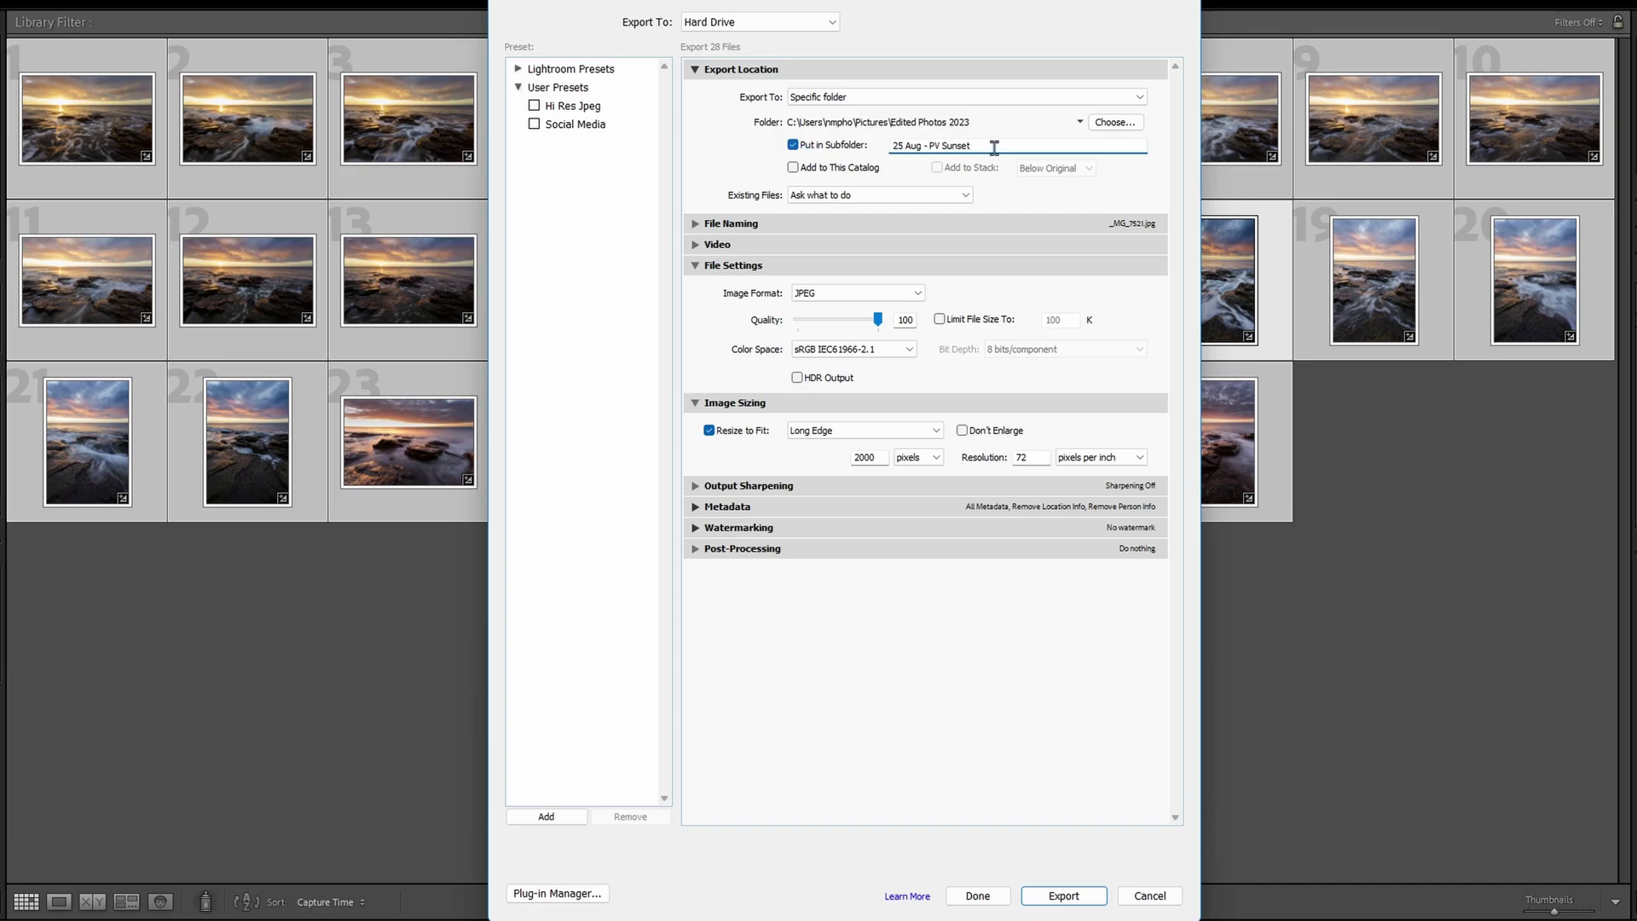
text(Social Media)
click(1063, 896)
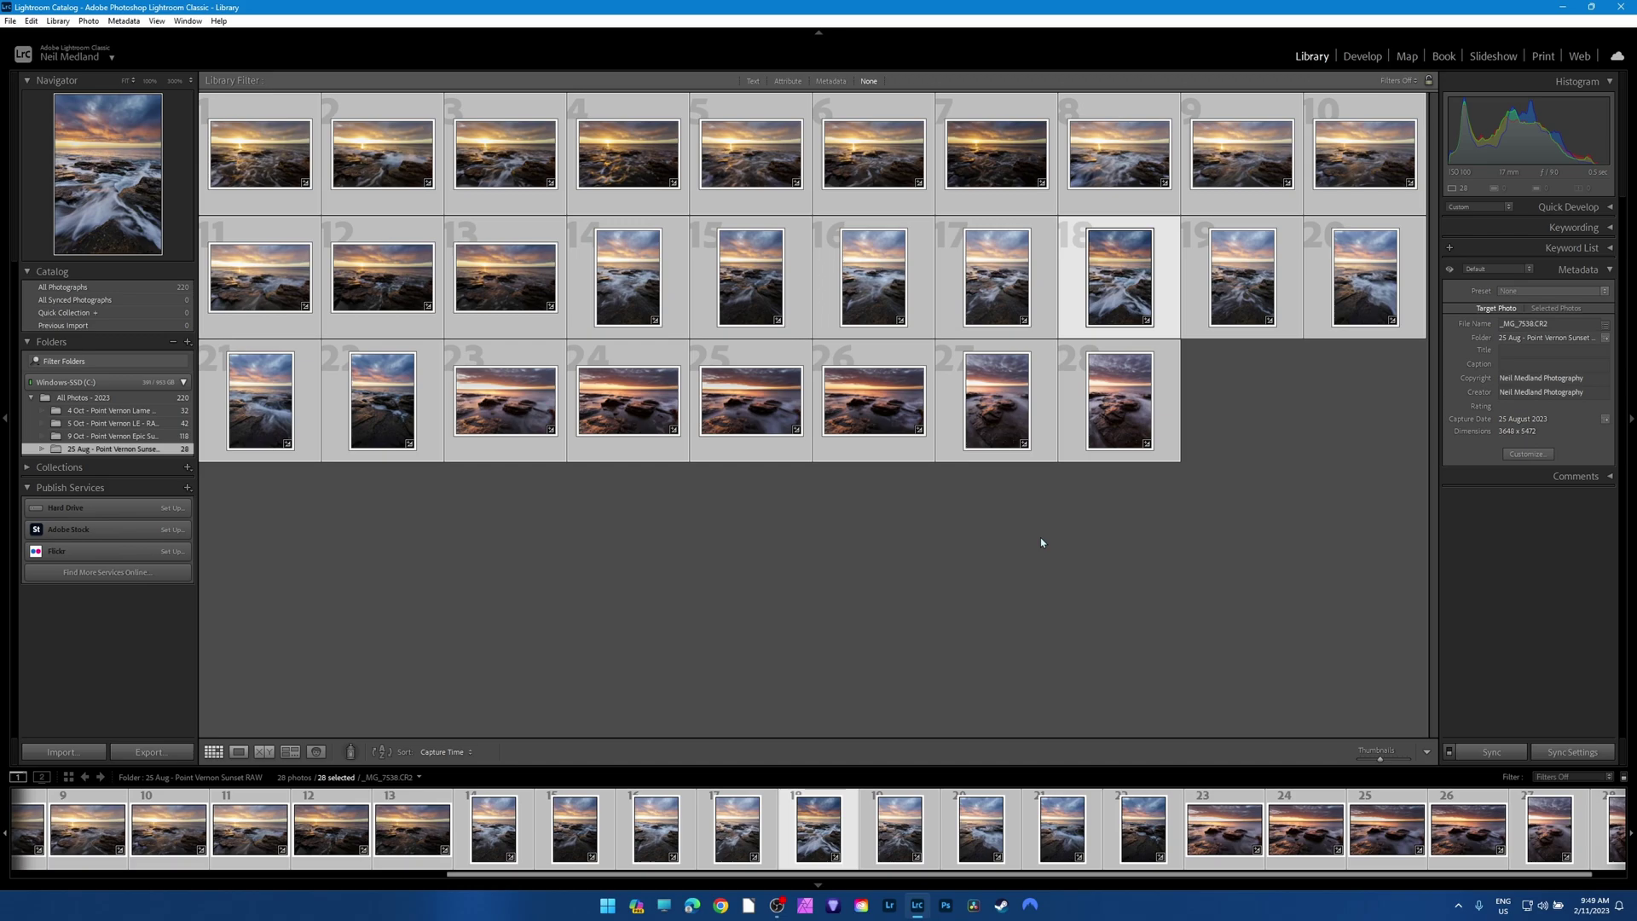
Switch to File Explorer and look at the exported subfolders inside Edited Photos 2023 in Pictures.
click(664, 906)
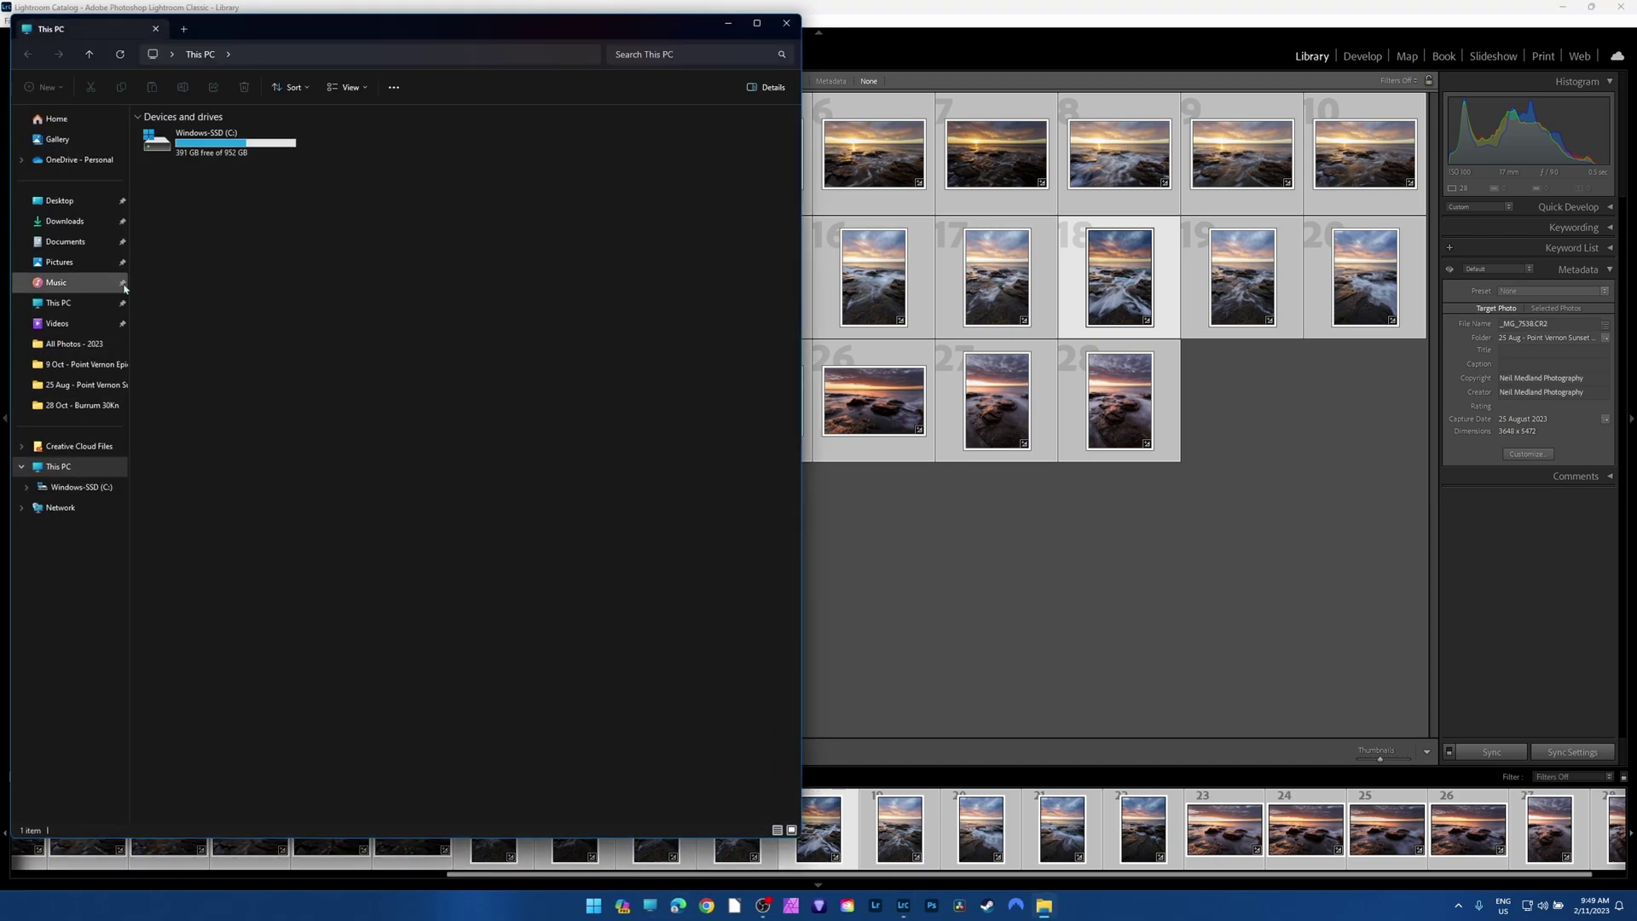
click(59, 262)
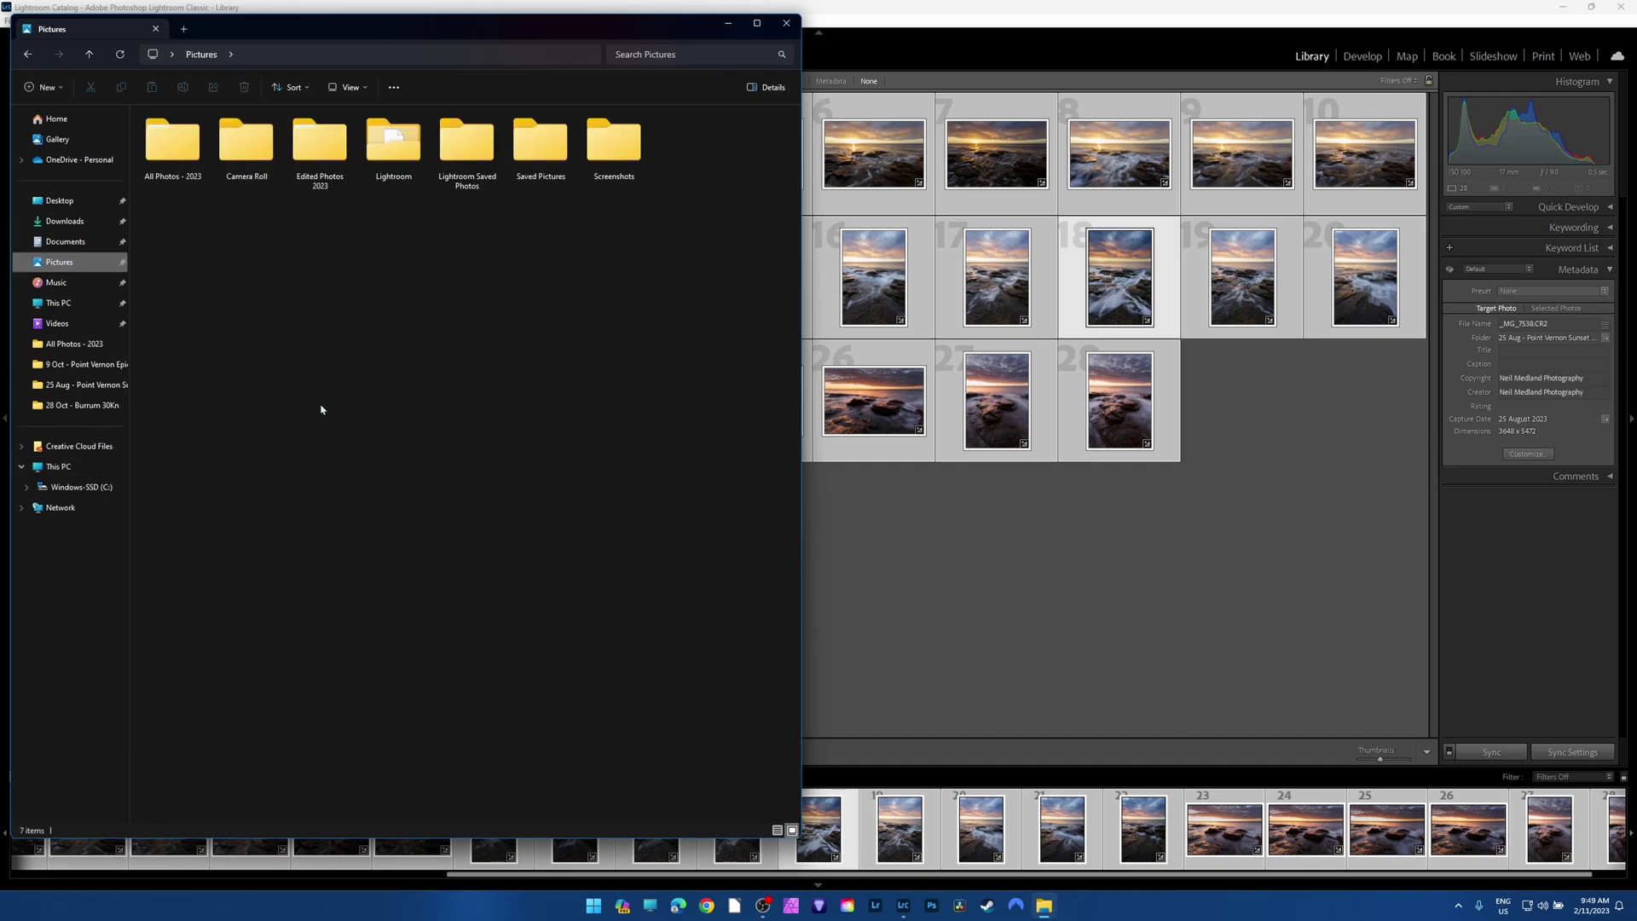
double_click(312, 140)
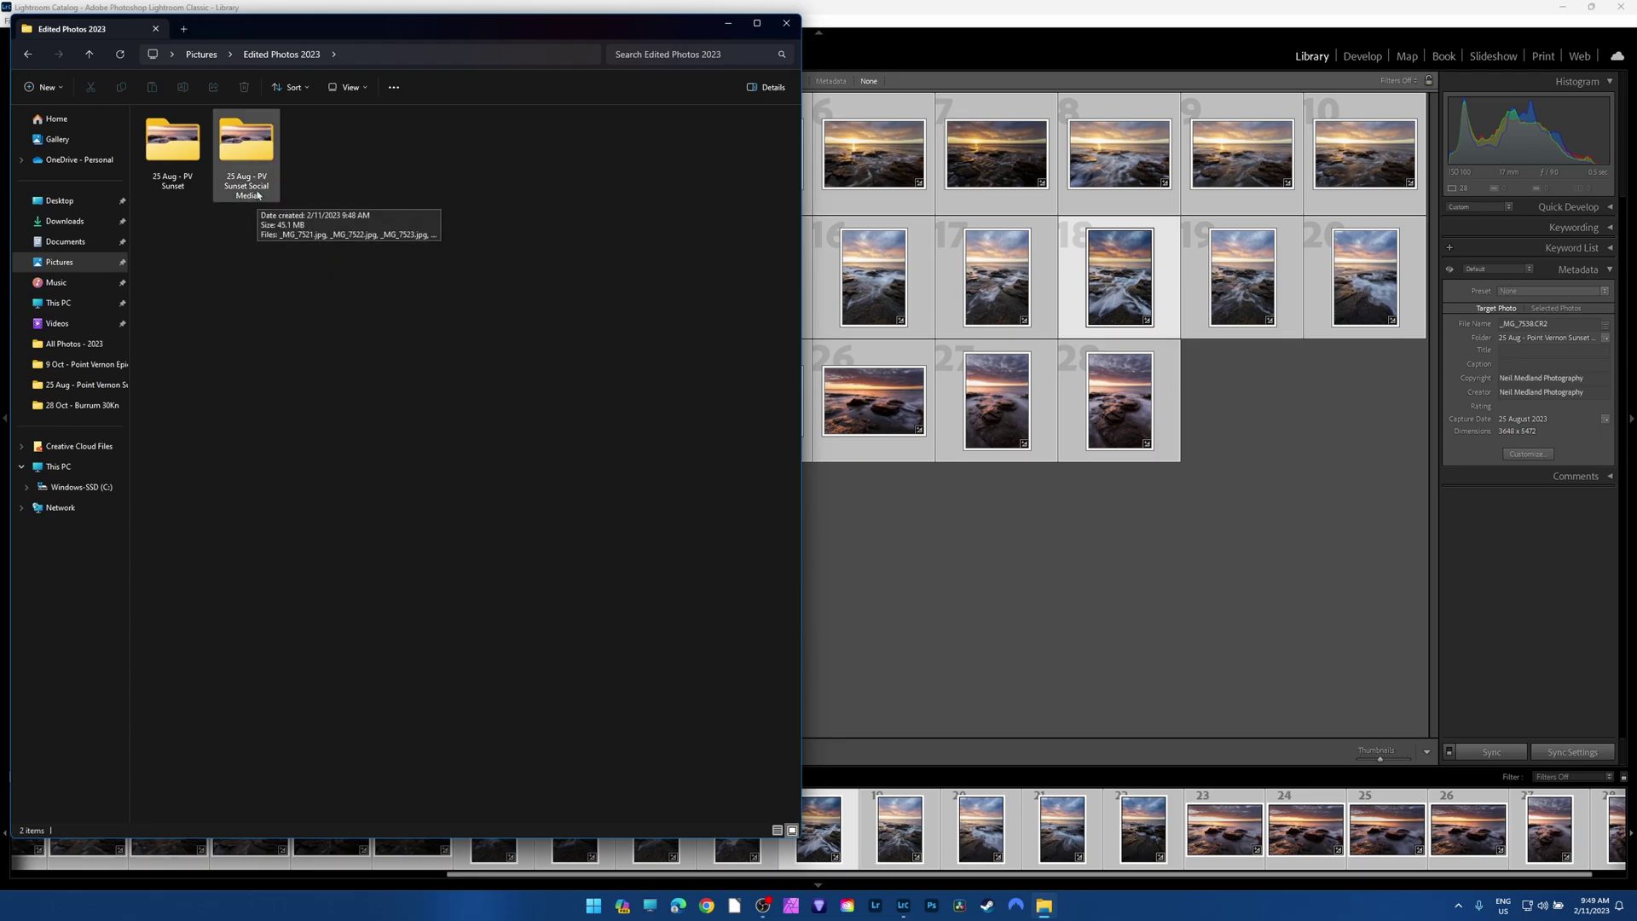
Open the first photo in the 25 Aug - PV Sunset Social Media folder and inspect its detail at closer zoom.
double_click(247, 162)
double_click(172, 152)
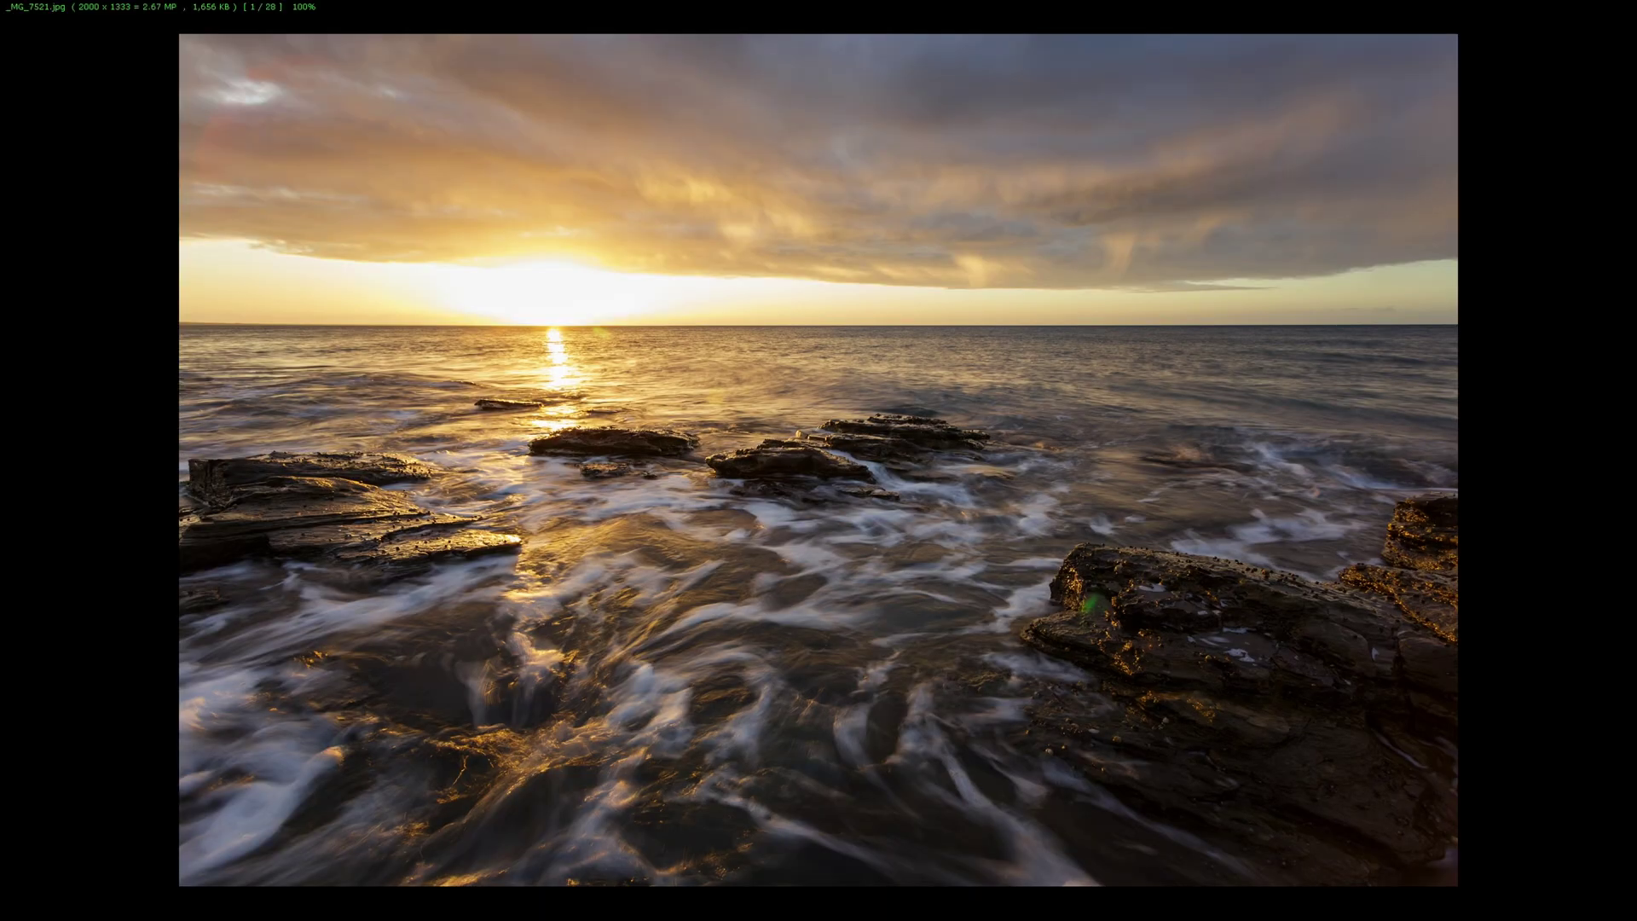
scroll(1072, 568, up, 1)
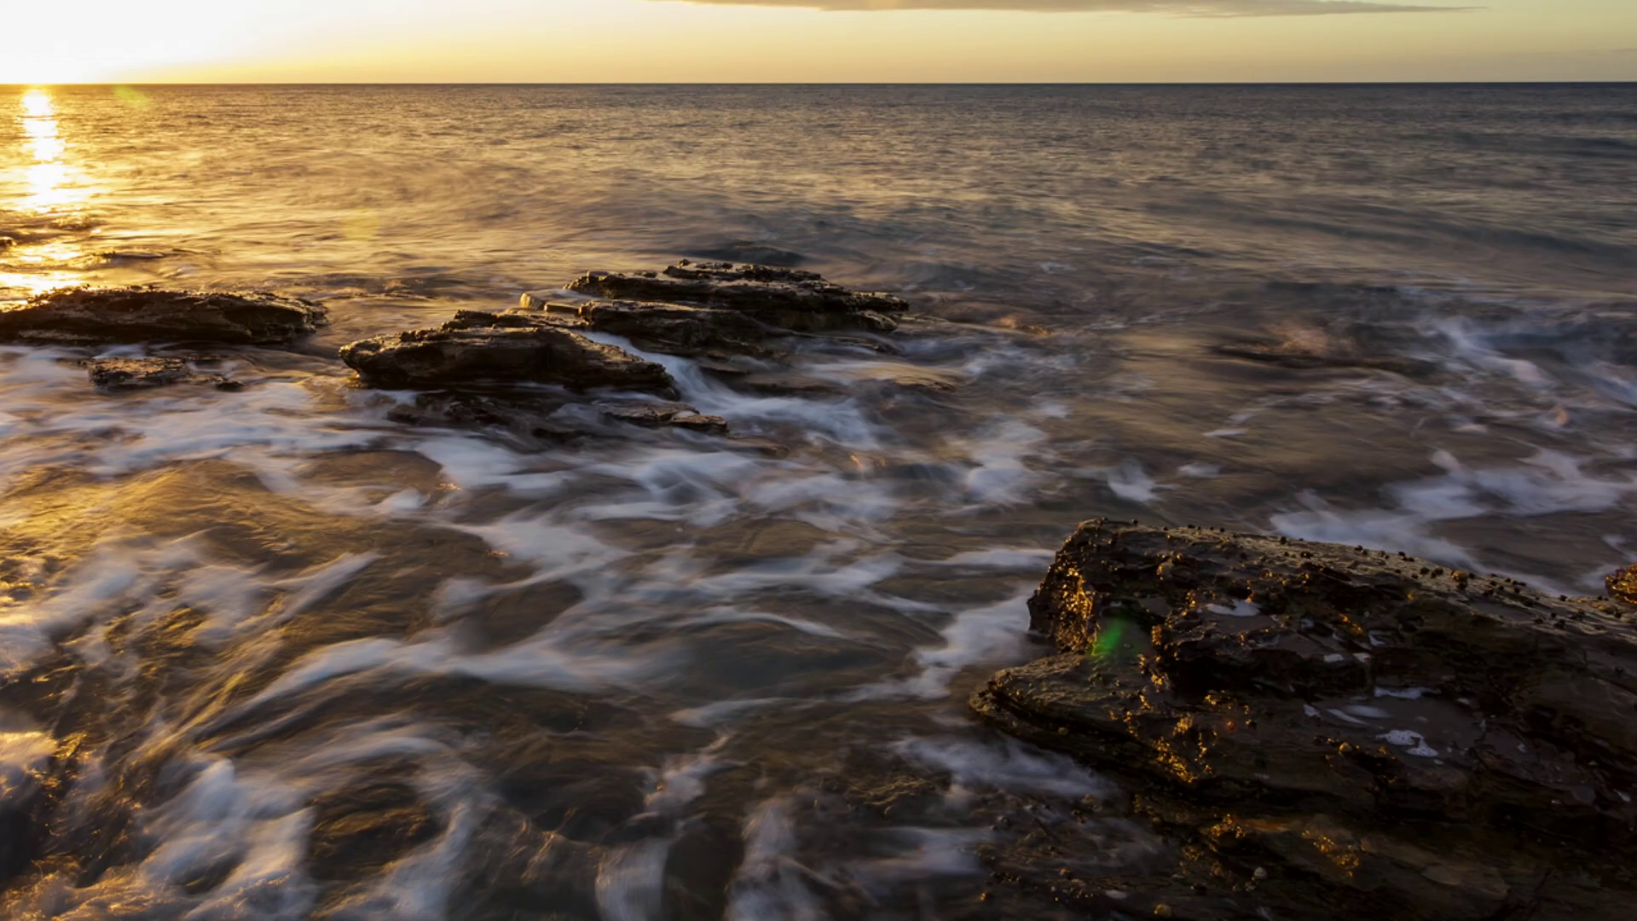
scroll(1100, 563, down, 1)
scroll(1099, 562, up, 1)
scroll(1100, 563, down, 1)
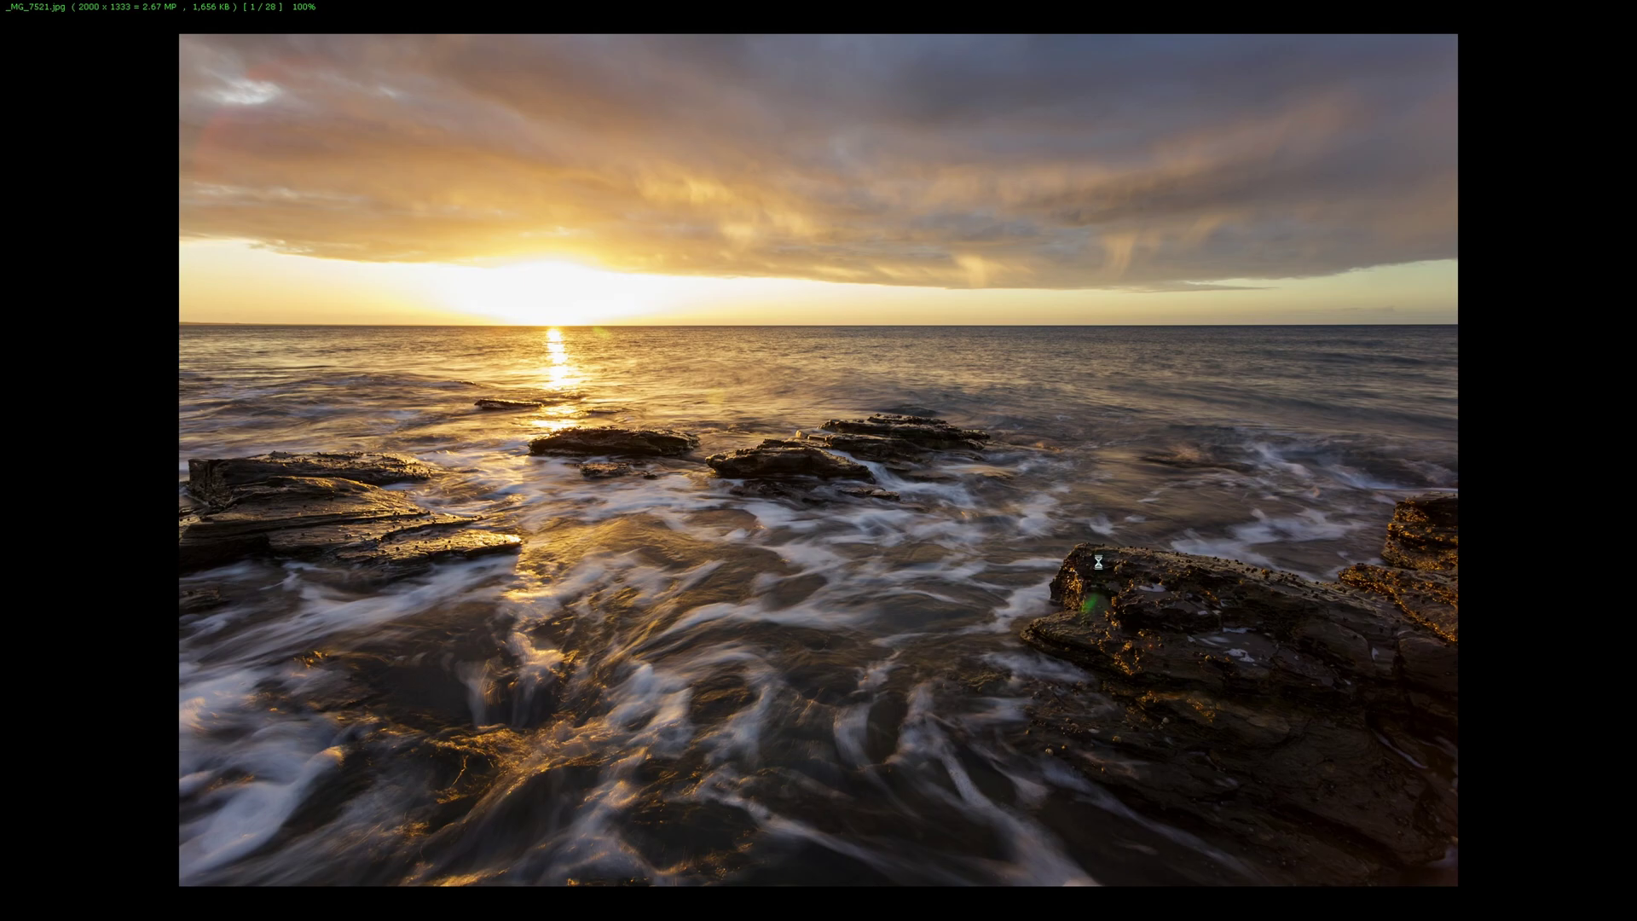
Browse back and forth through the next exported social media photos, and close the image viewer.
key(Right)
key(Right)
key(Right)
key(Right)
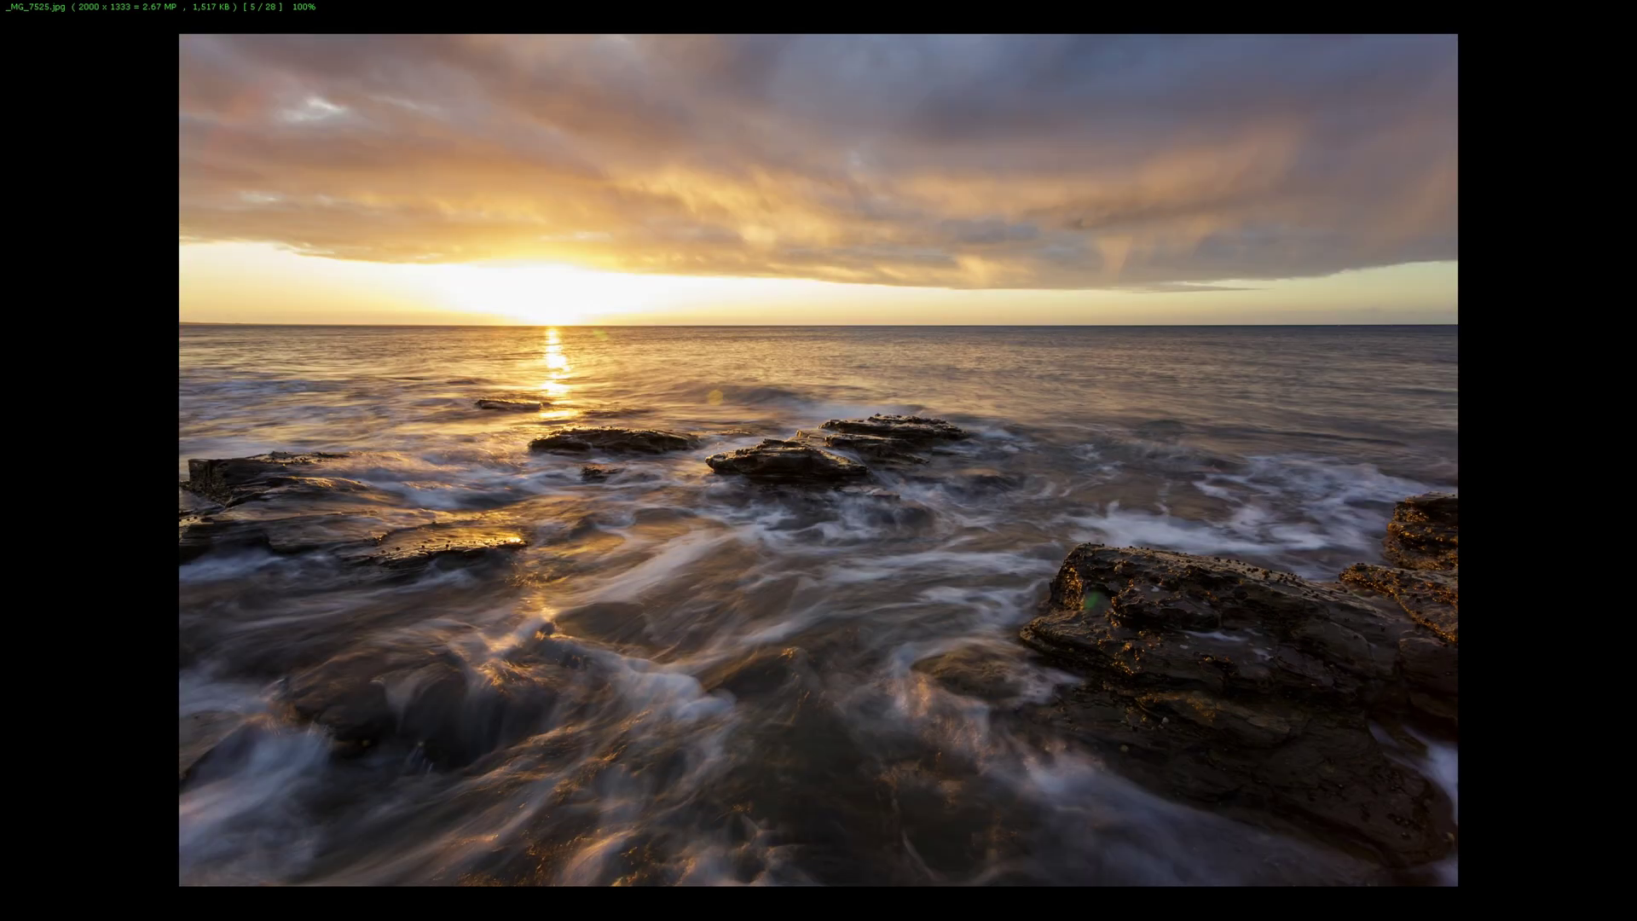
key(Right)
key(Left)
key(Left)
key(Right)
click(1629, 10)
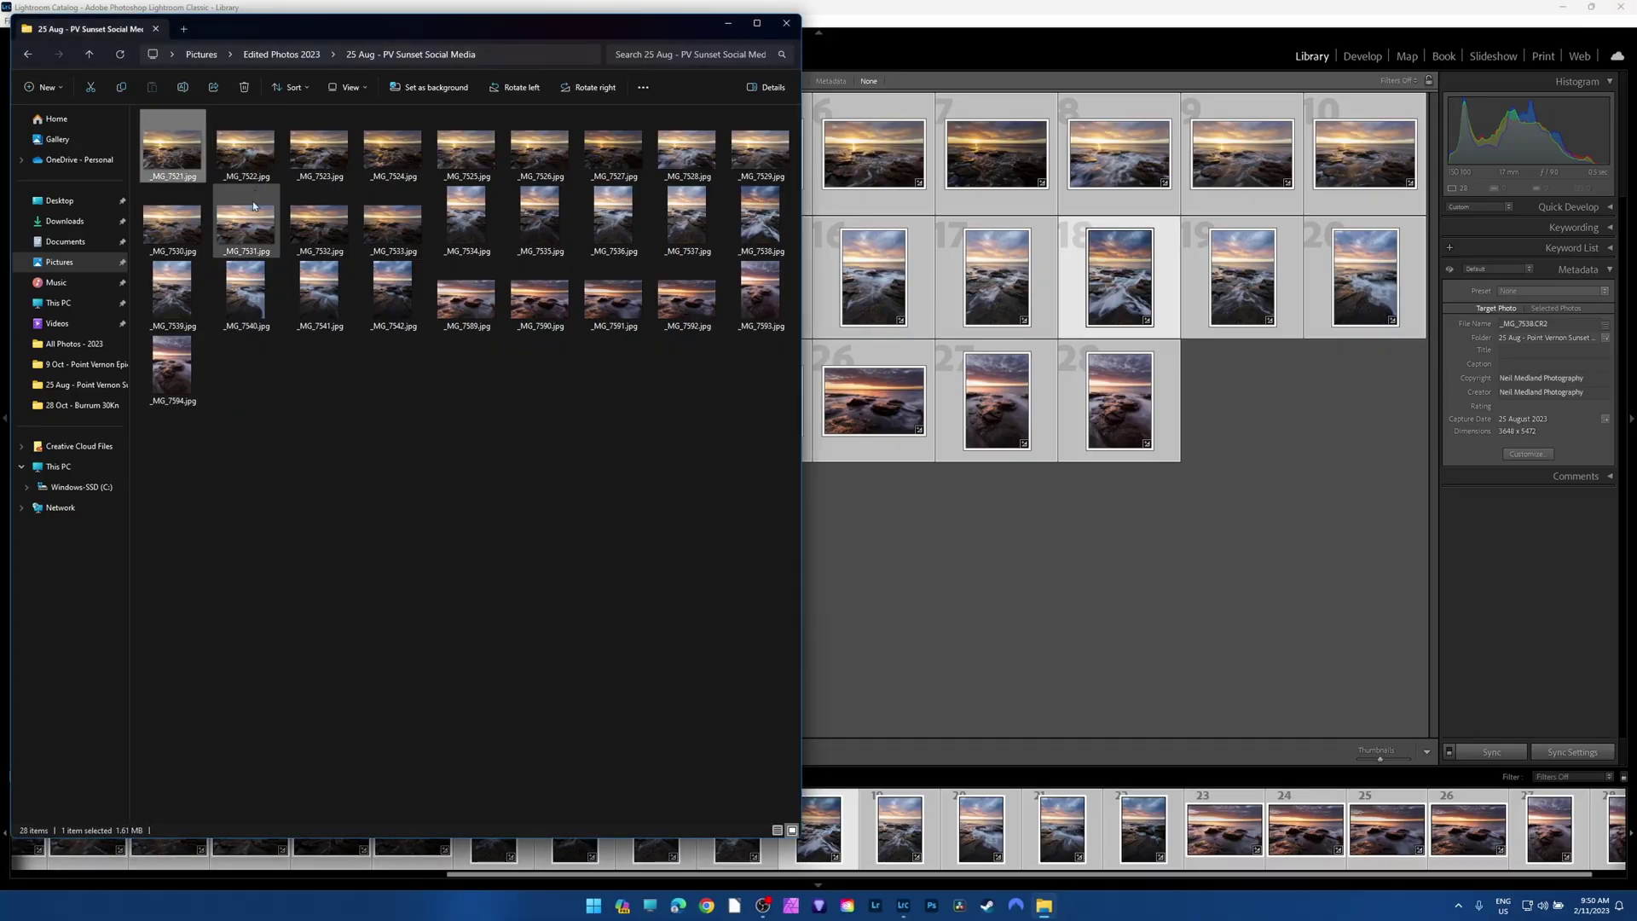
Compare the file sizes of individual photos in the 25 Aug - PV Sunset Social Media and 25 Aug - PV Sunset folders.
click(246, 149)
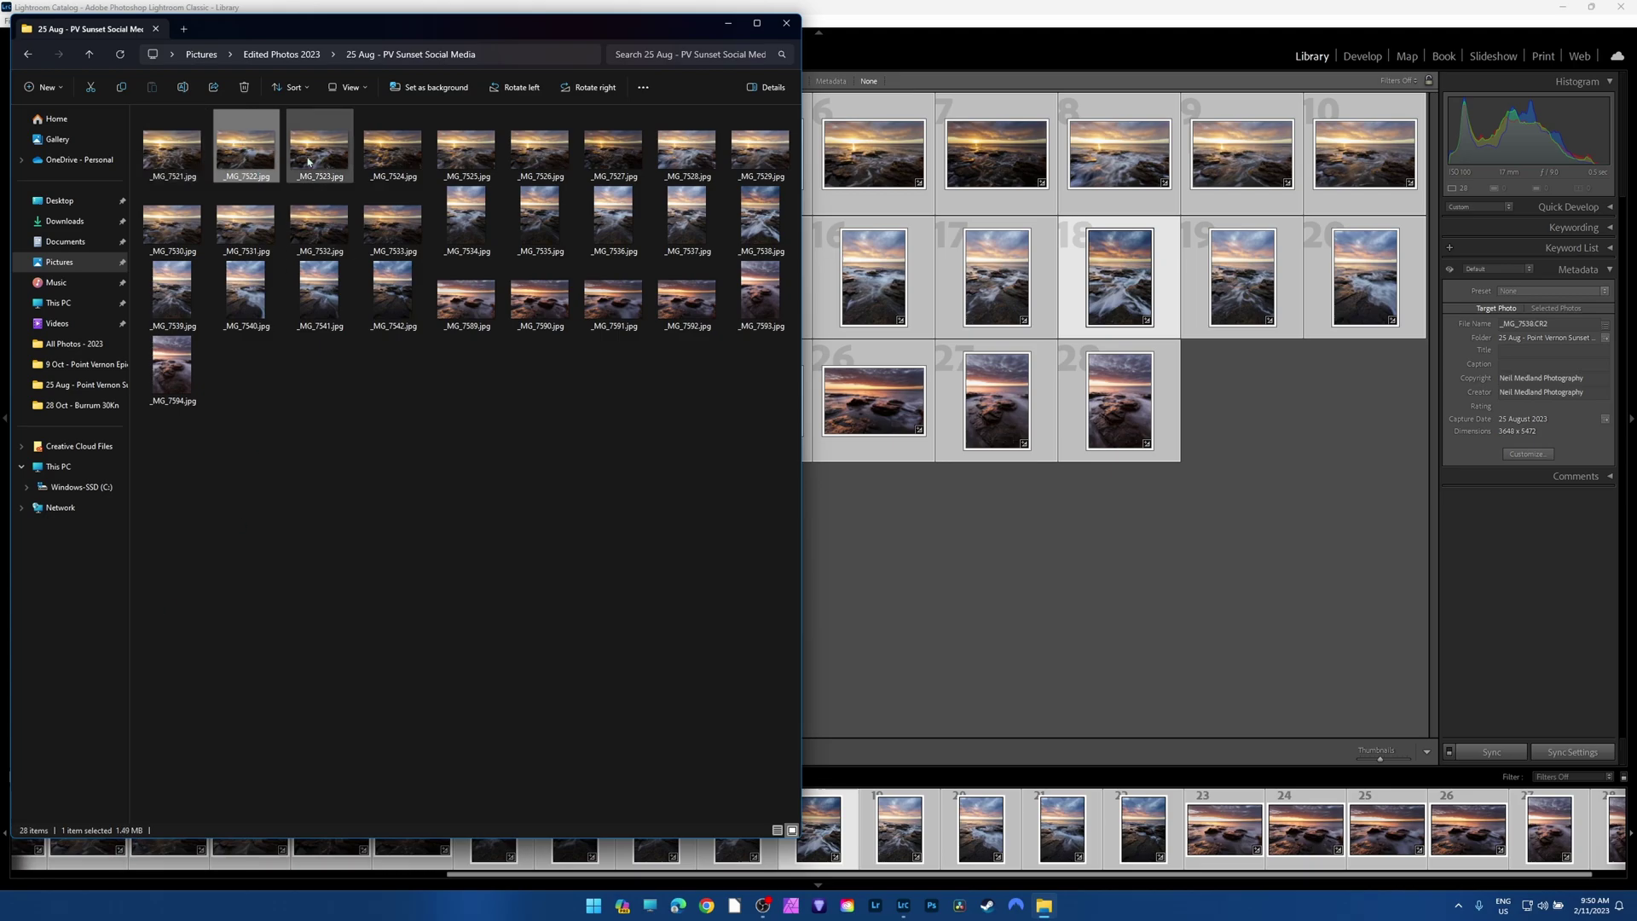
key(alt+Left)
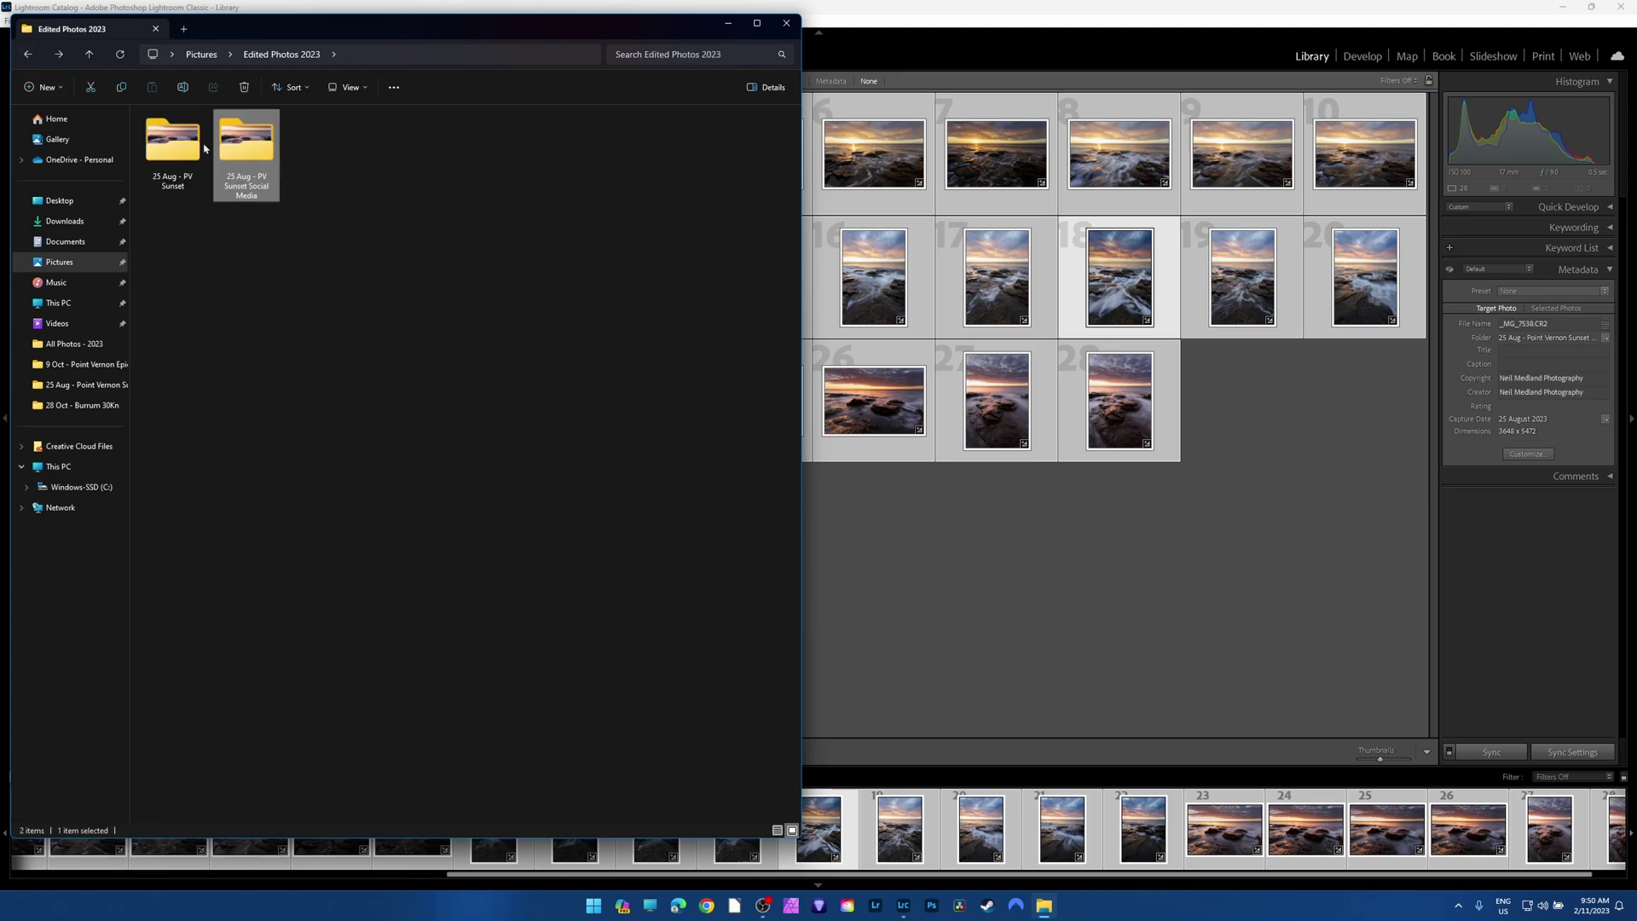
double_click(178, 140)
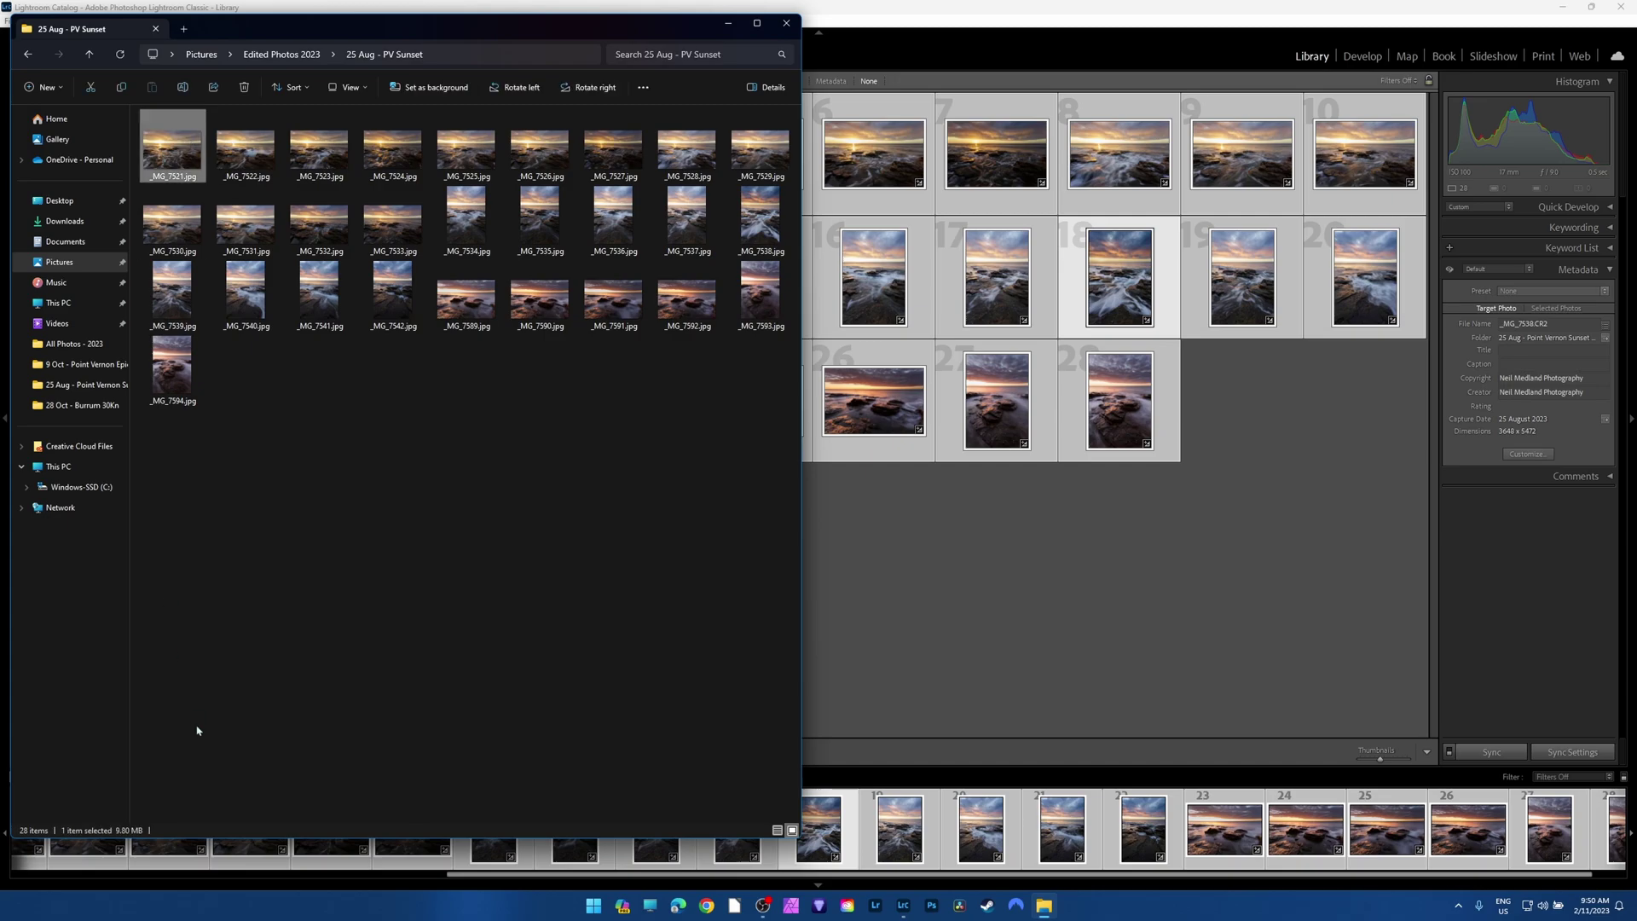
click(174, 223)
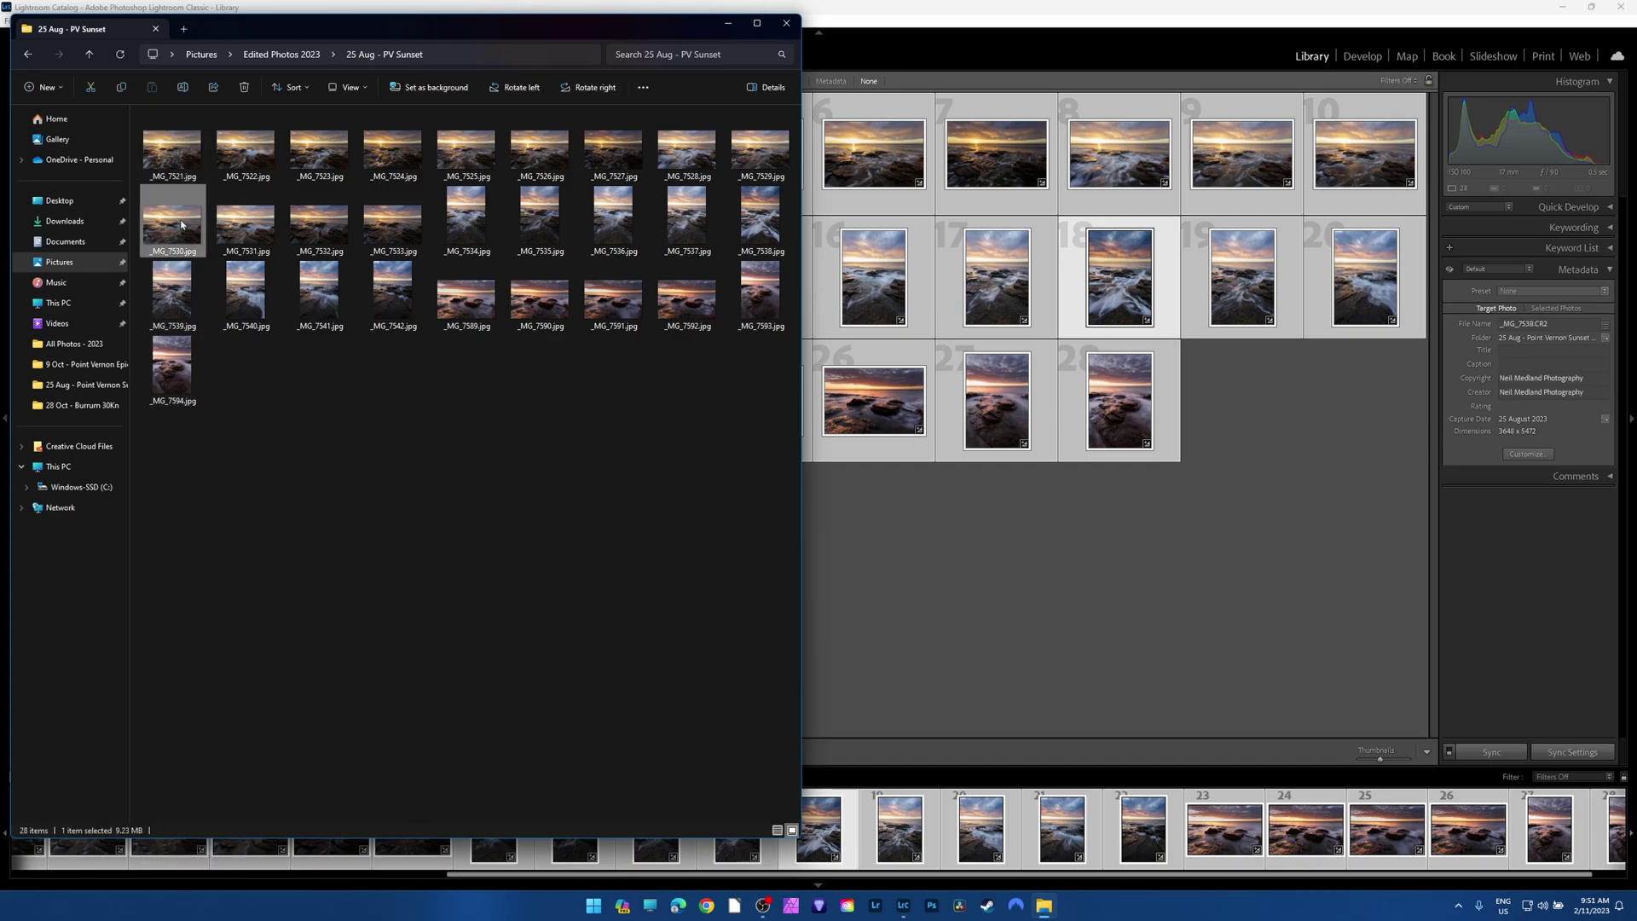
click(303, 231)
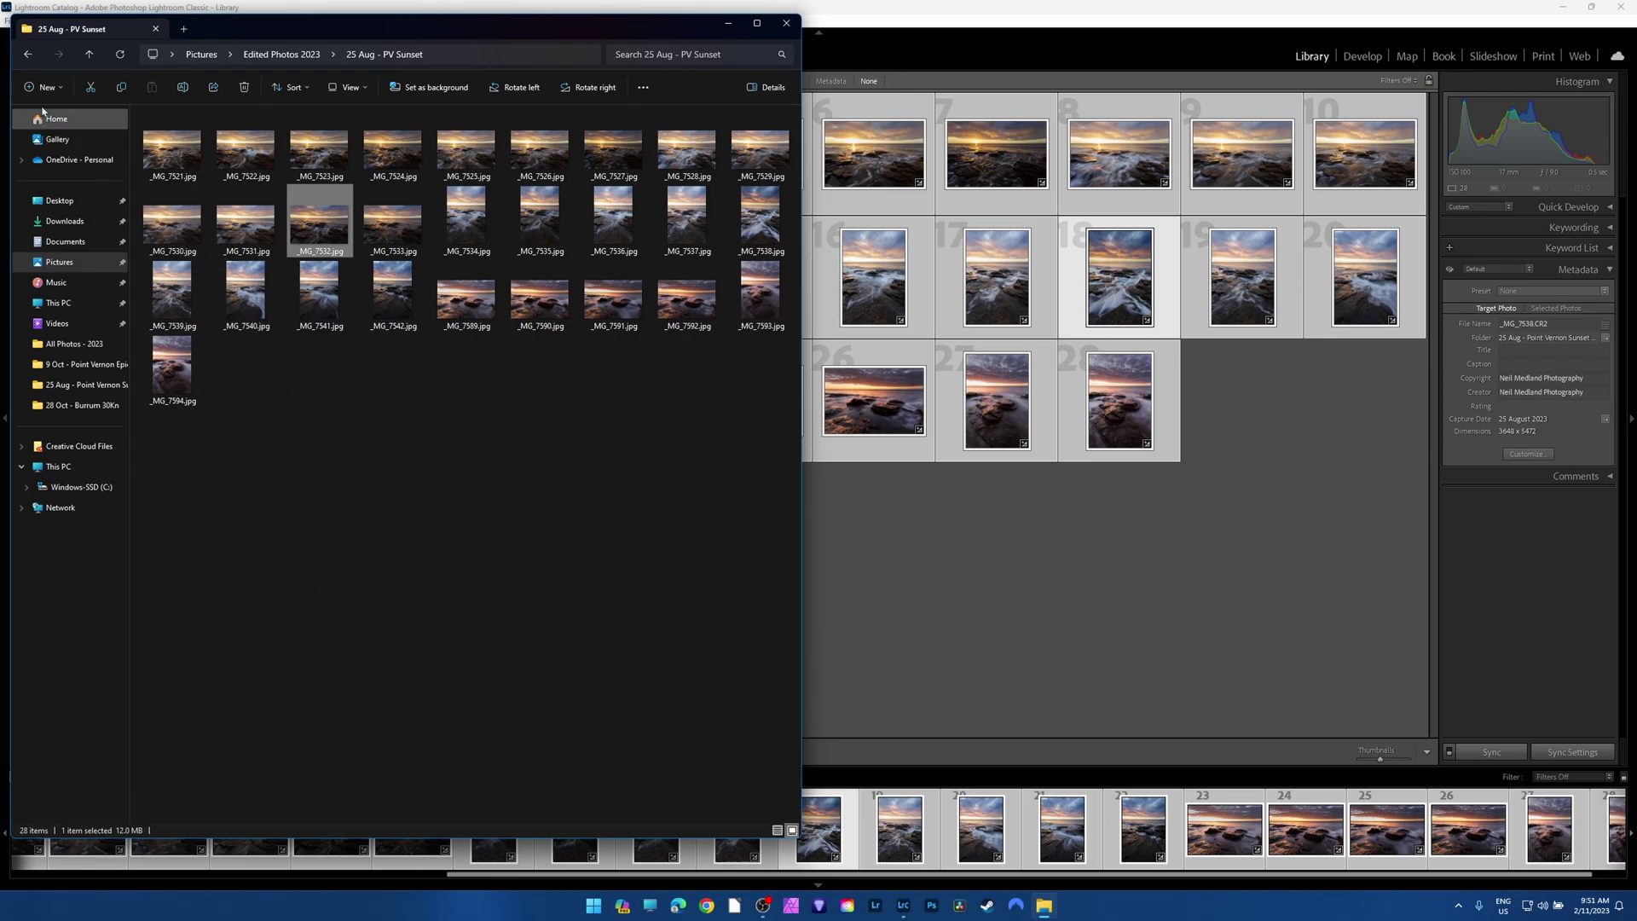
click(29, 54)
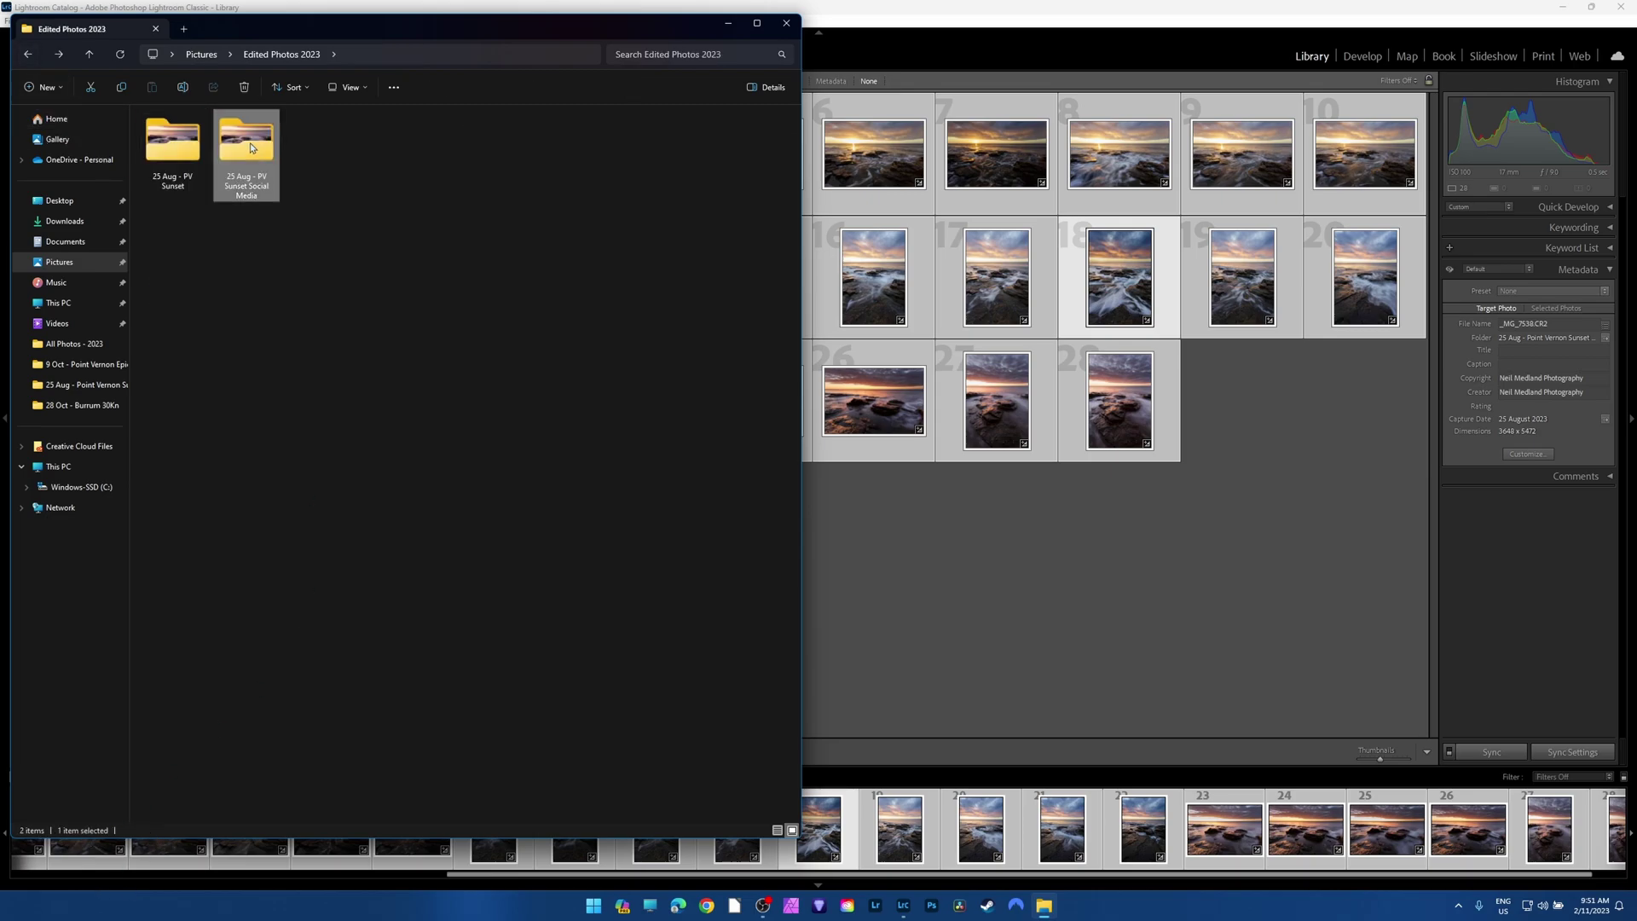
double_click(249, 141)
click(320, 293)
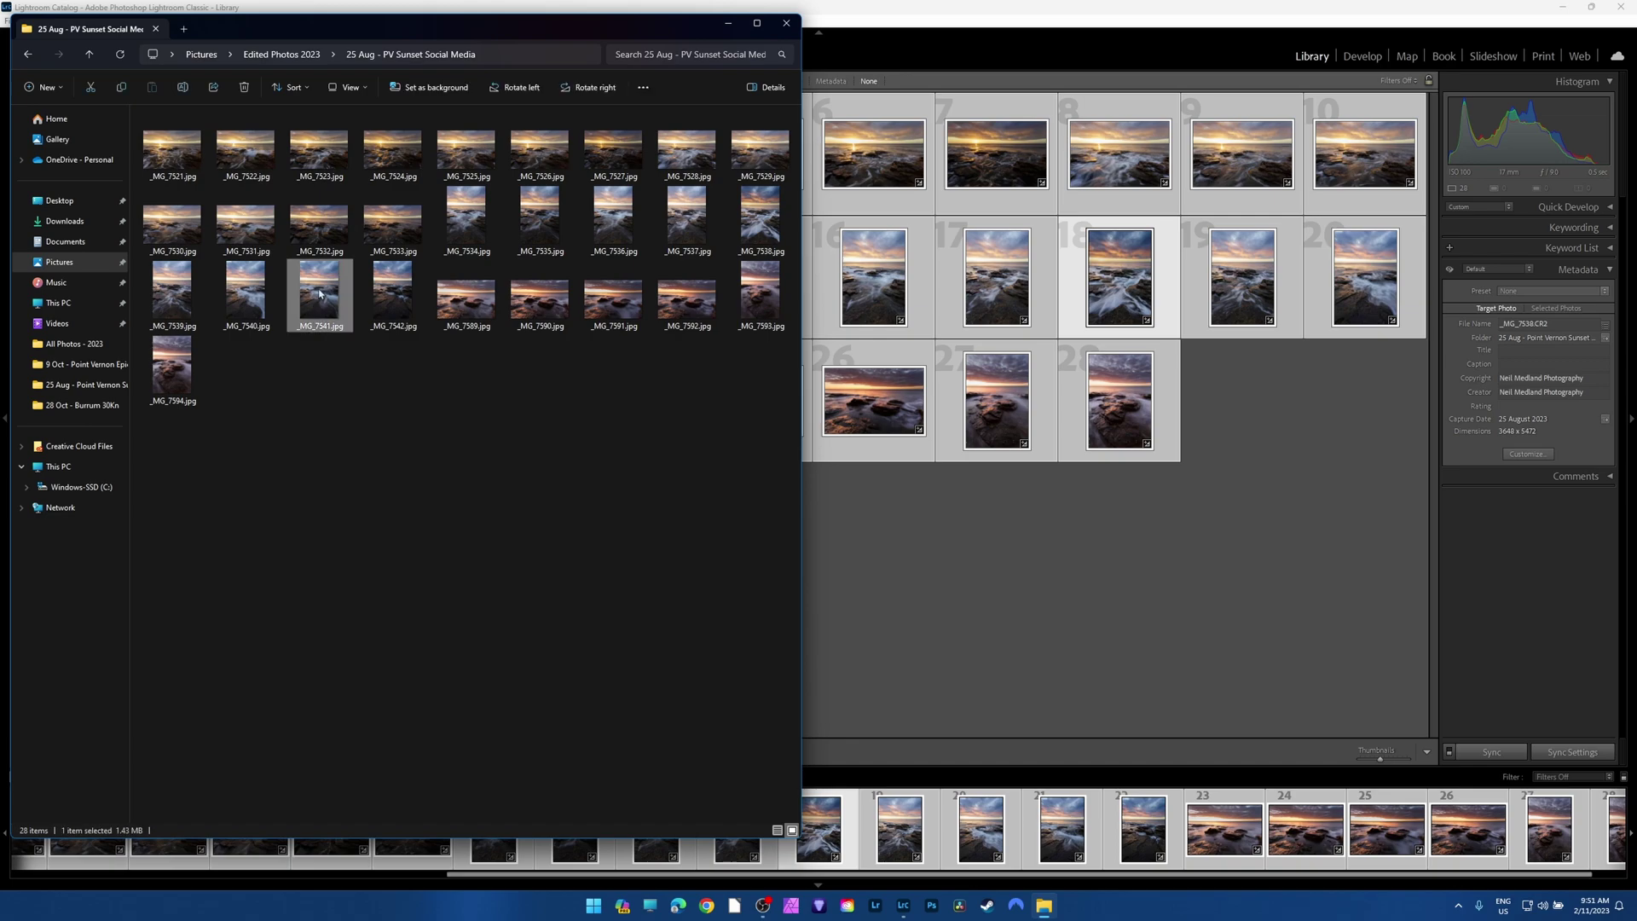
click(461, 300)
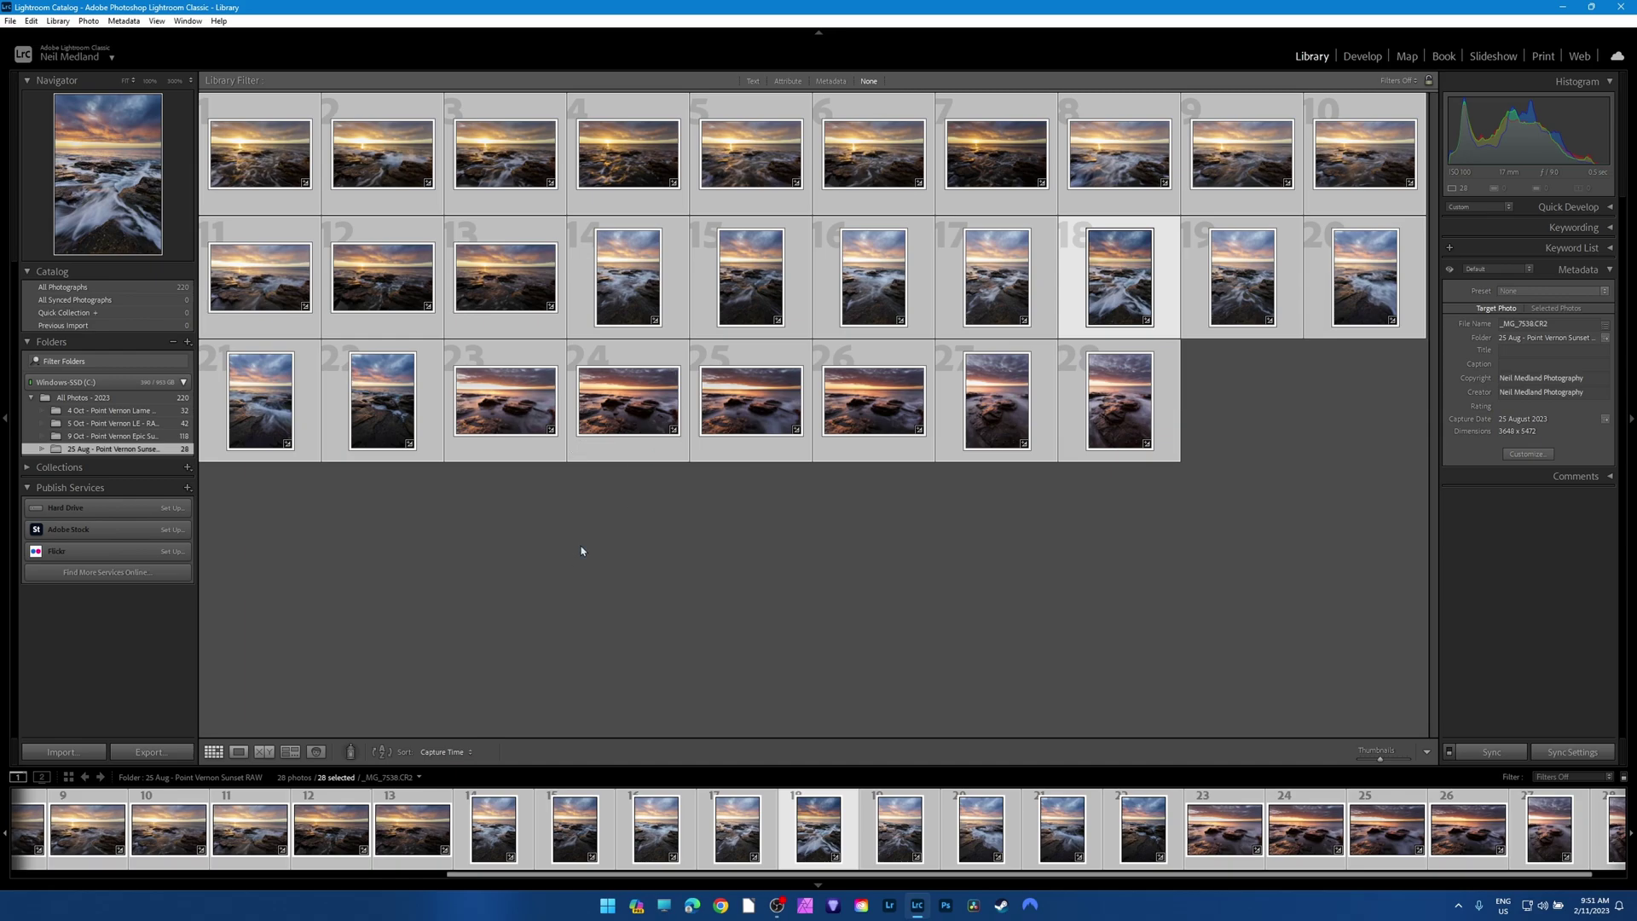
In Lightroom Classic, select only photo _MG_7538 in the grid and open its export settings.
click(260, 422)
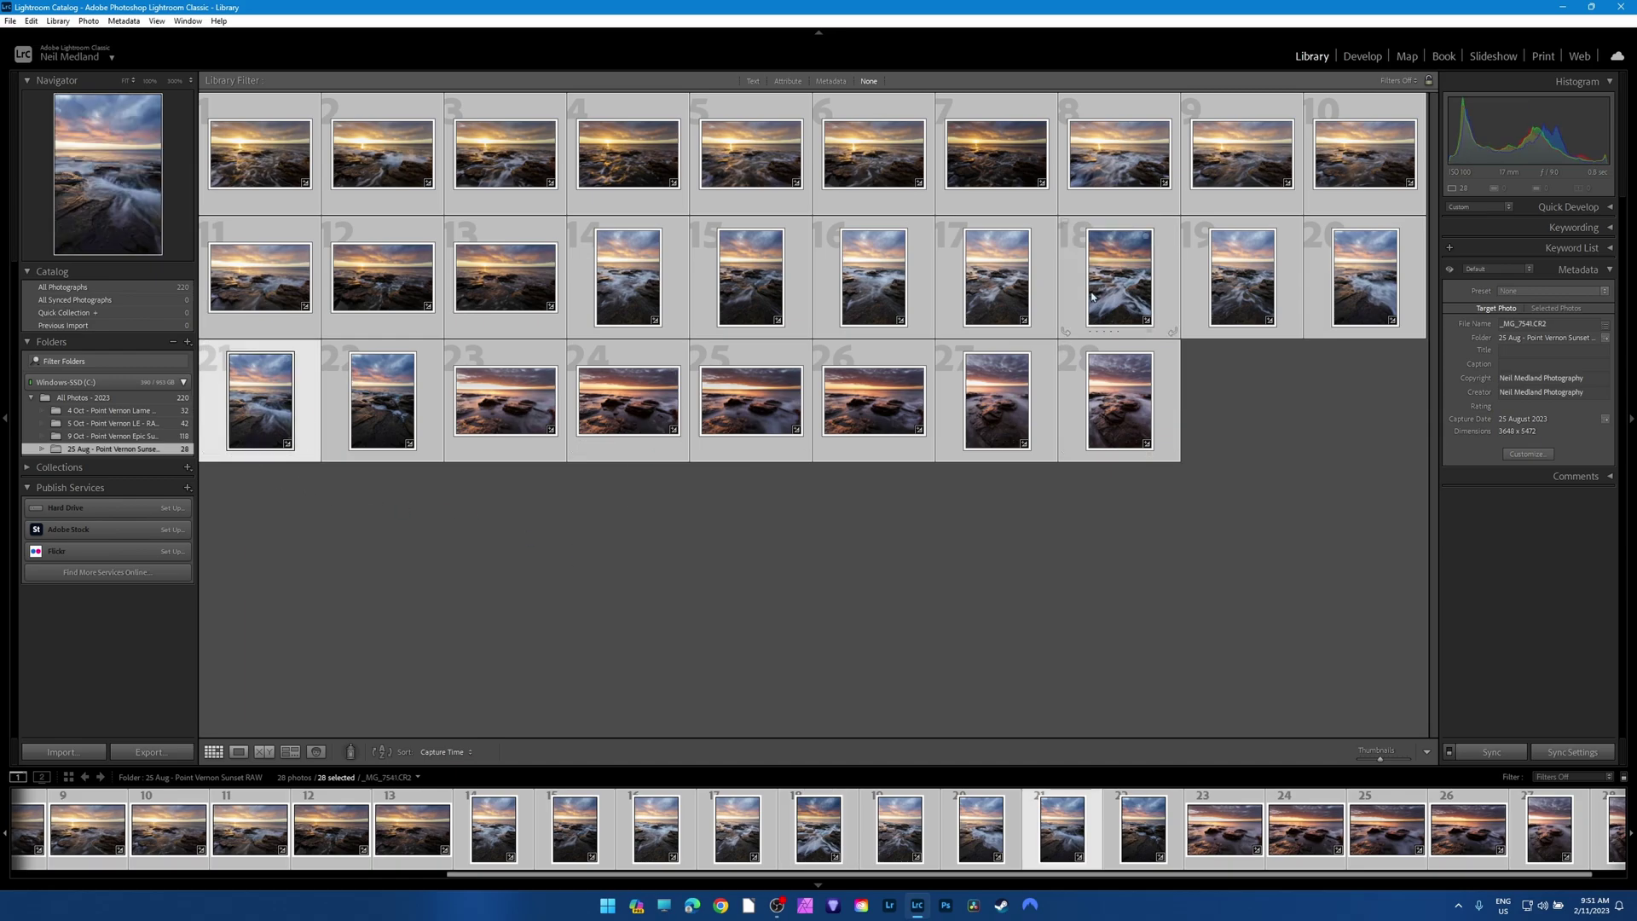
click(1078, 289)
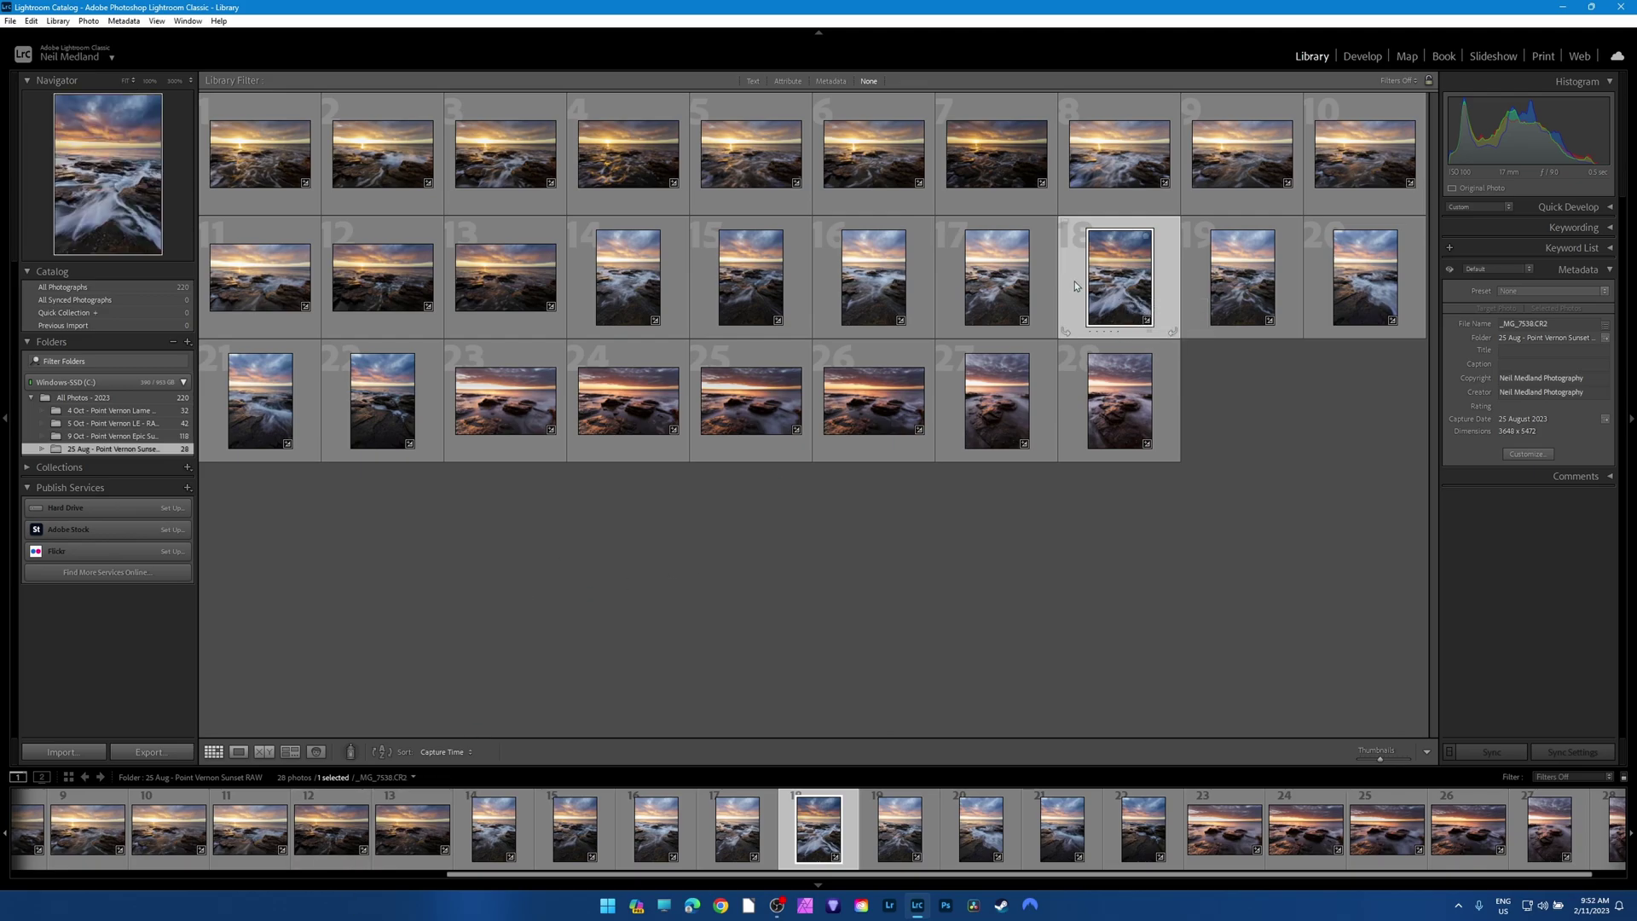
click(150, 752)
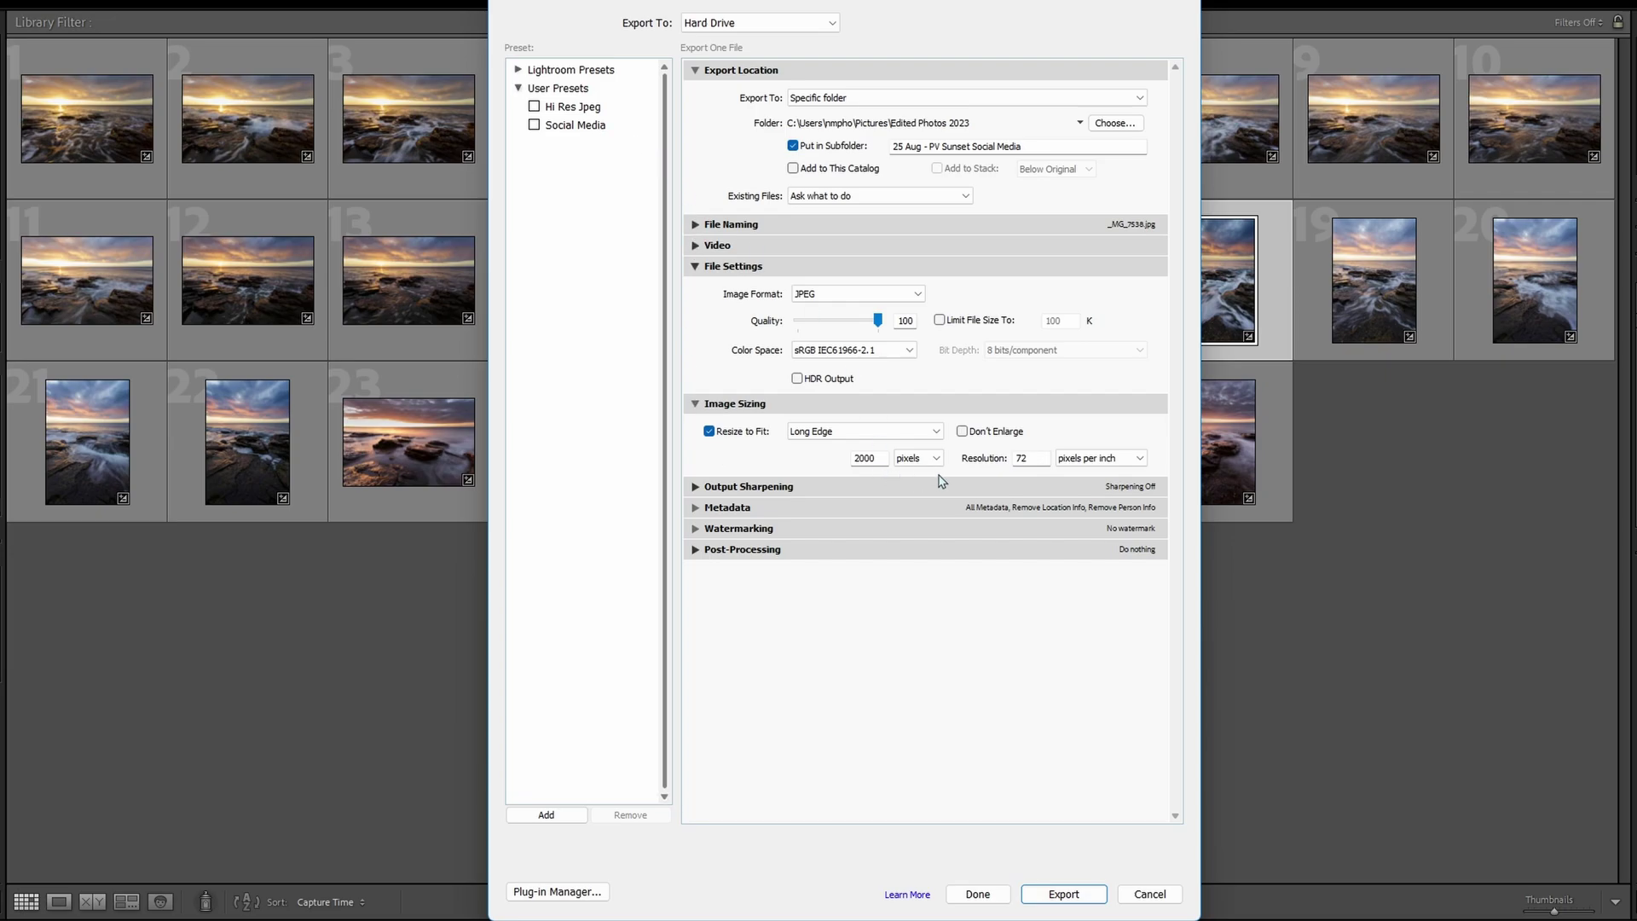
Load the Hi Res Jpeg user preset and set the export resolution to 300 pixels per inch.
click(571, 108)
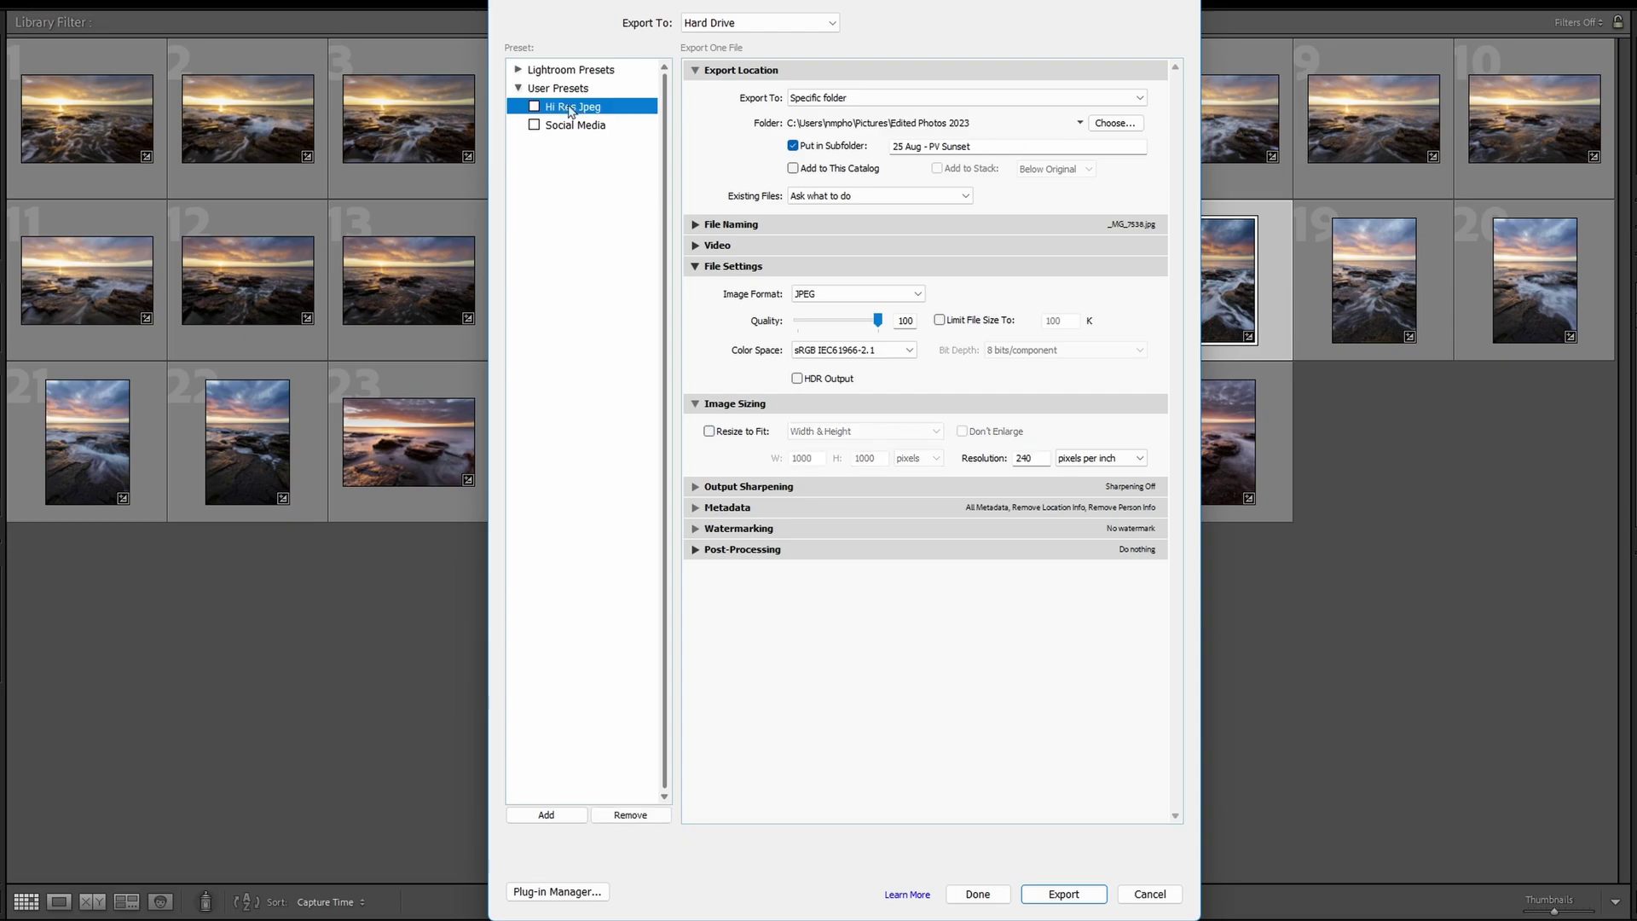
double_click(1040, 460)
text(300)
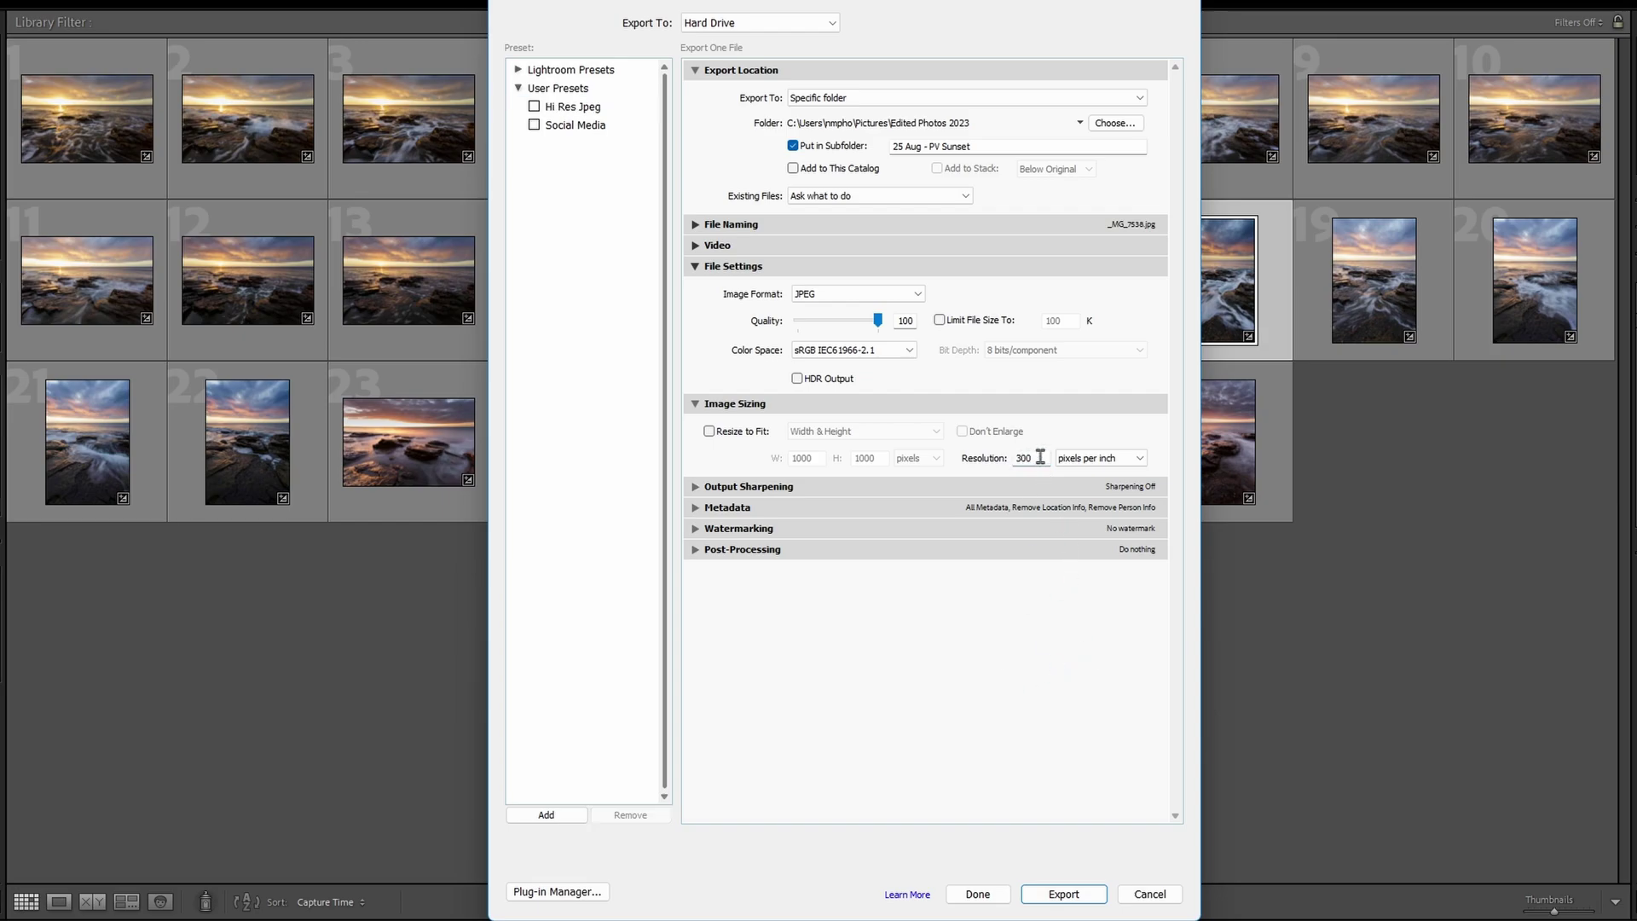
Try output sharpening for Screen, Matte Paper and Glossy Paper, and turn sharpening off again.
click(696, 488)
click(709, 515)
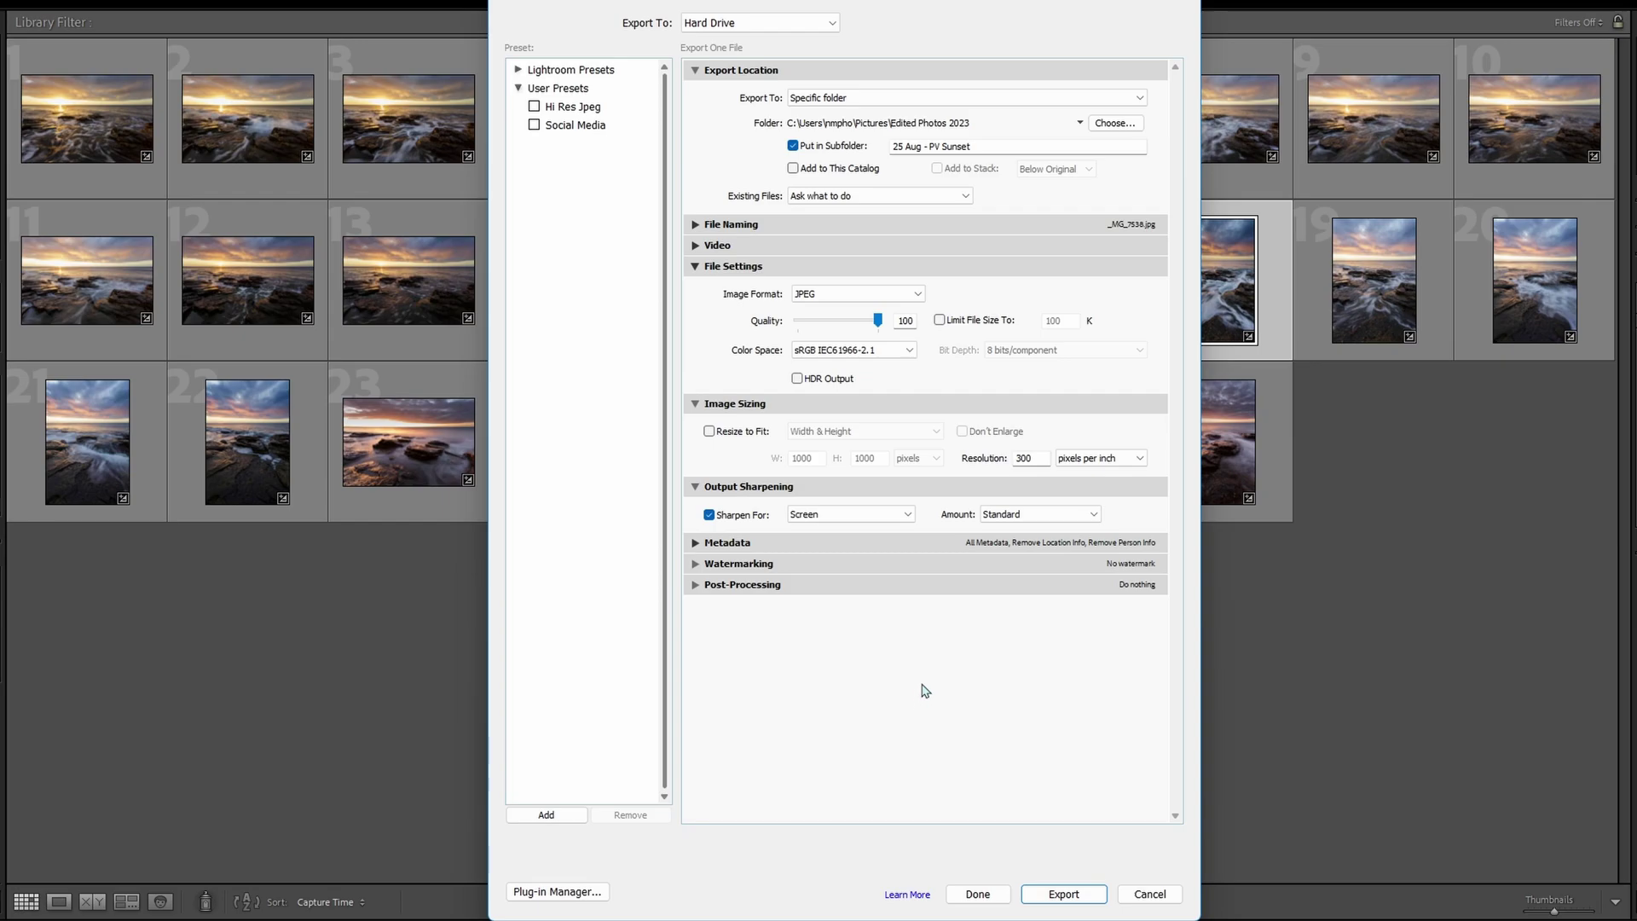
click(908, 515)
click(878, 559)
click(911, 516)
click(883, 572)
click(903, 520)
click(887, 561)
click(911, 520)
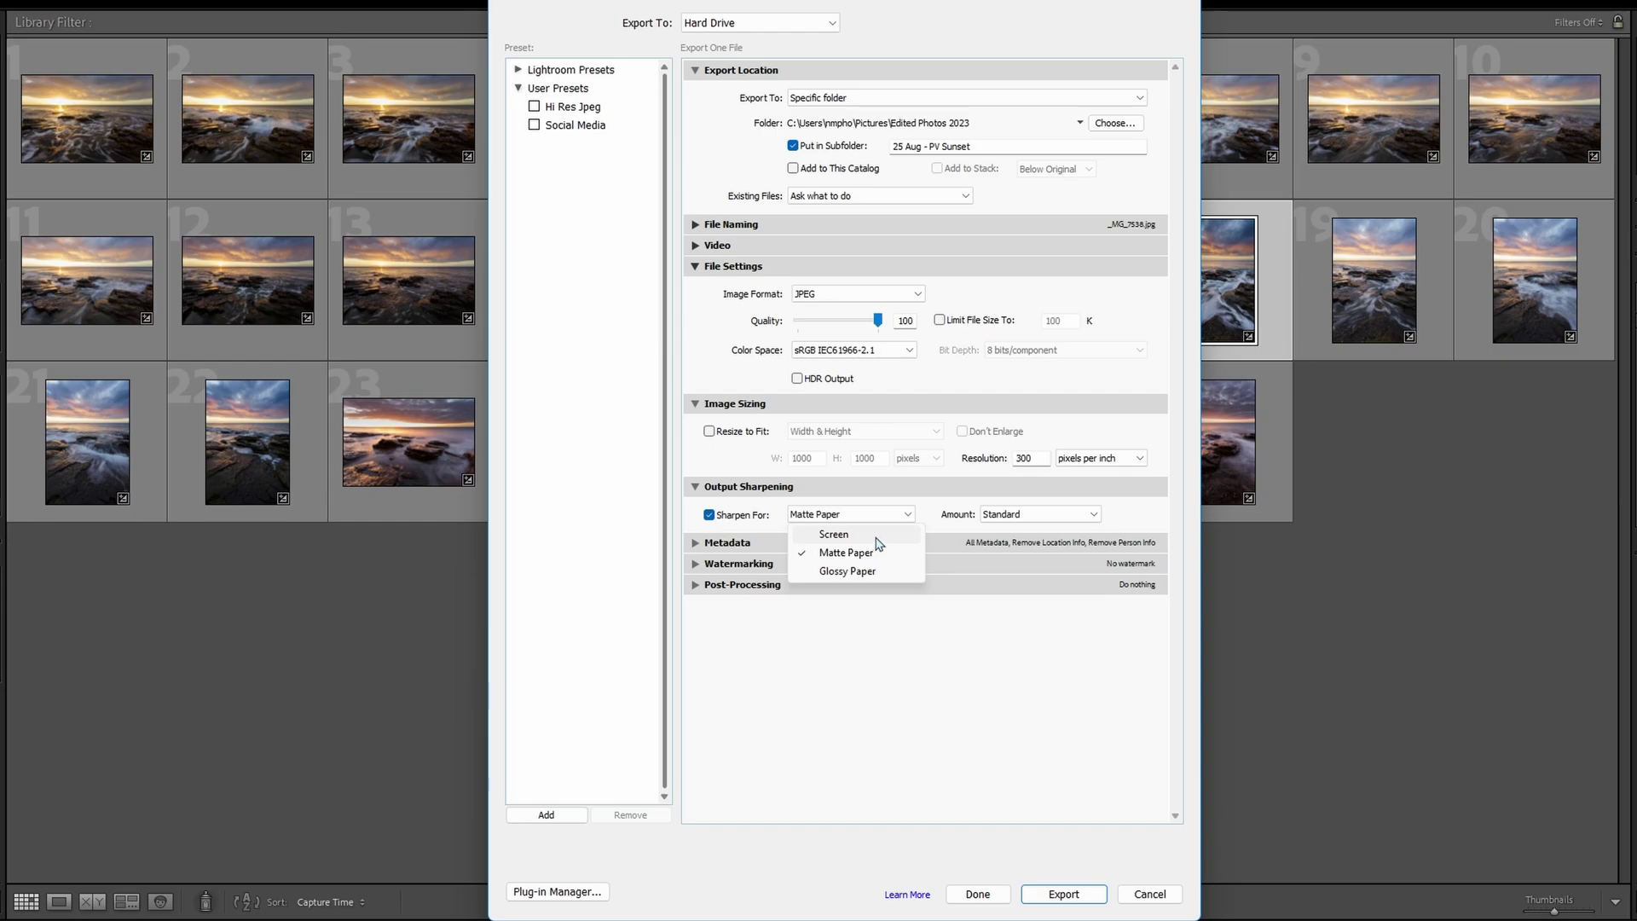
click(831, 534)
click(722, 517)
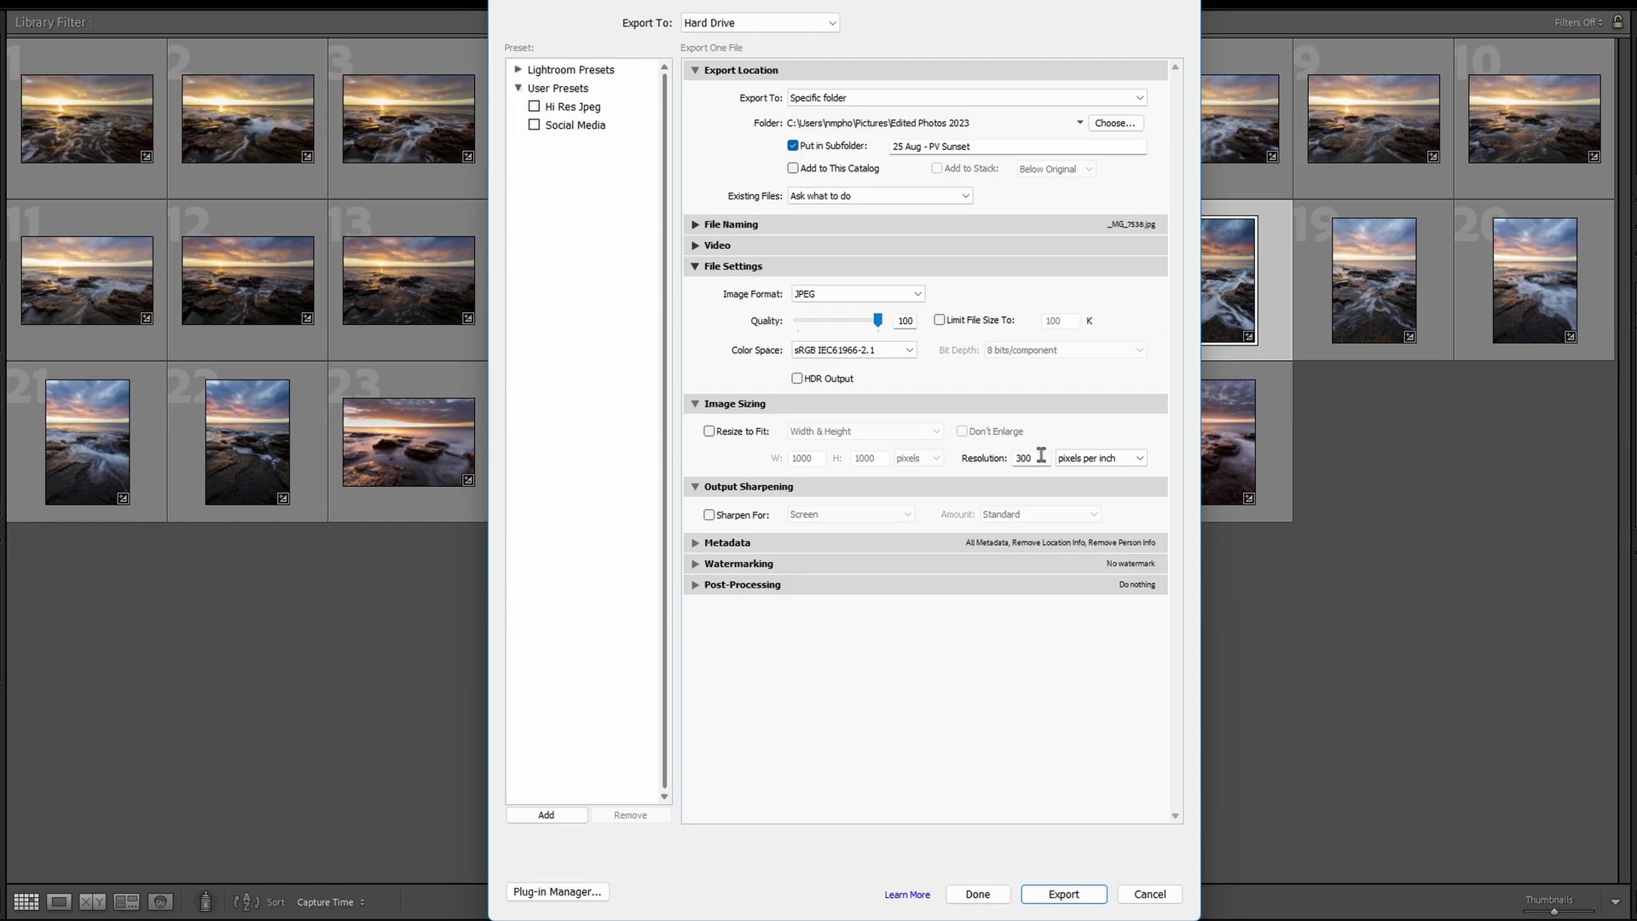
Toggle Resize to Fit on and off, and review the color space options while keeping sRGB IEC61966-2.1.
click(710, 433)
click(709, 432)
click(910, 350)
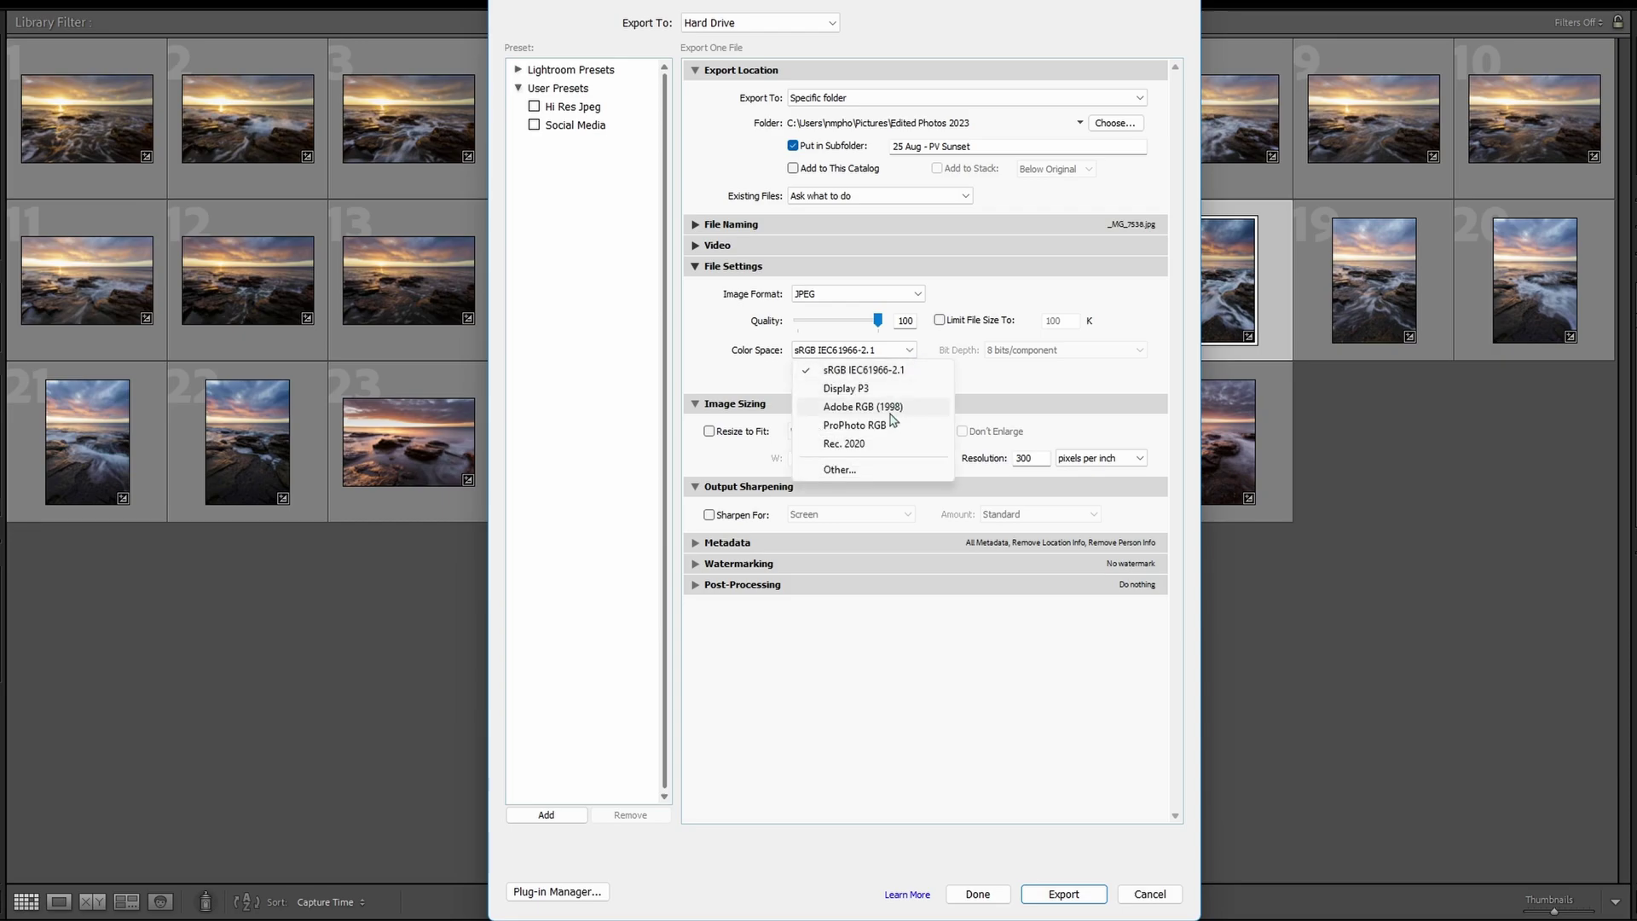
click(904, 369)
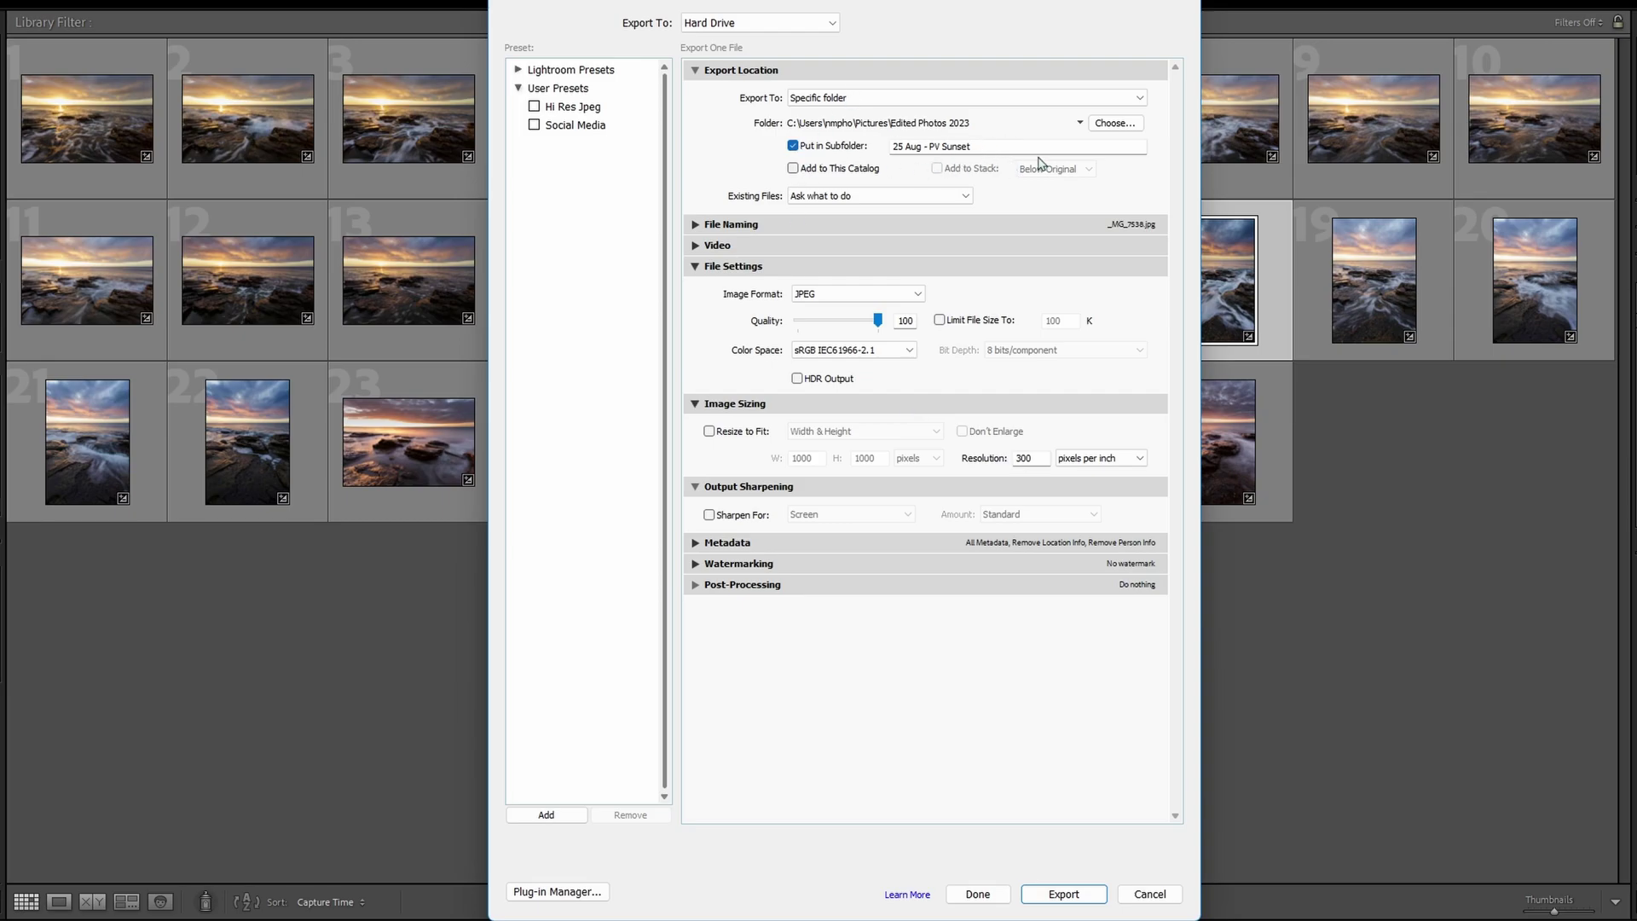
click(990, 149)
click(1028, 147)
text(Pr)
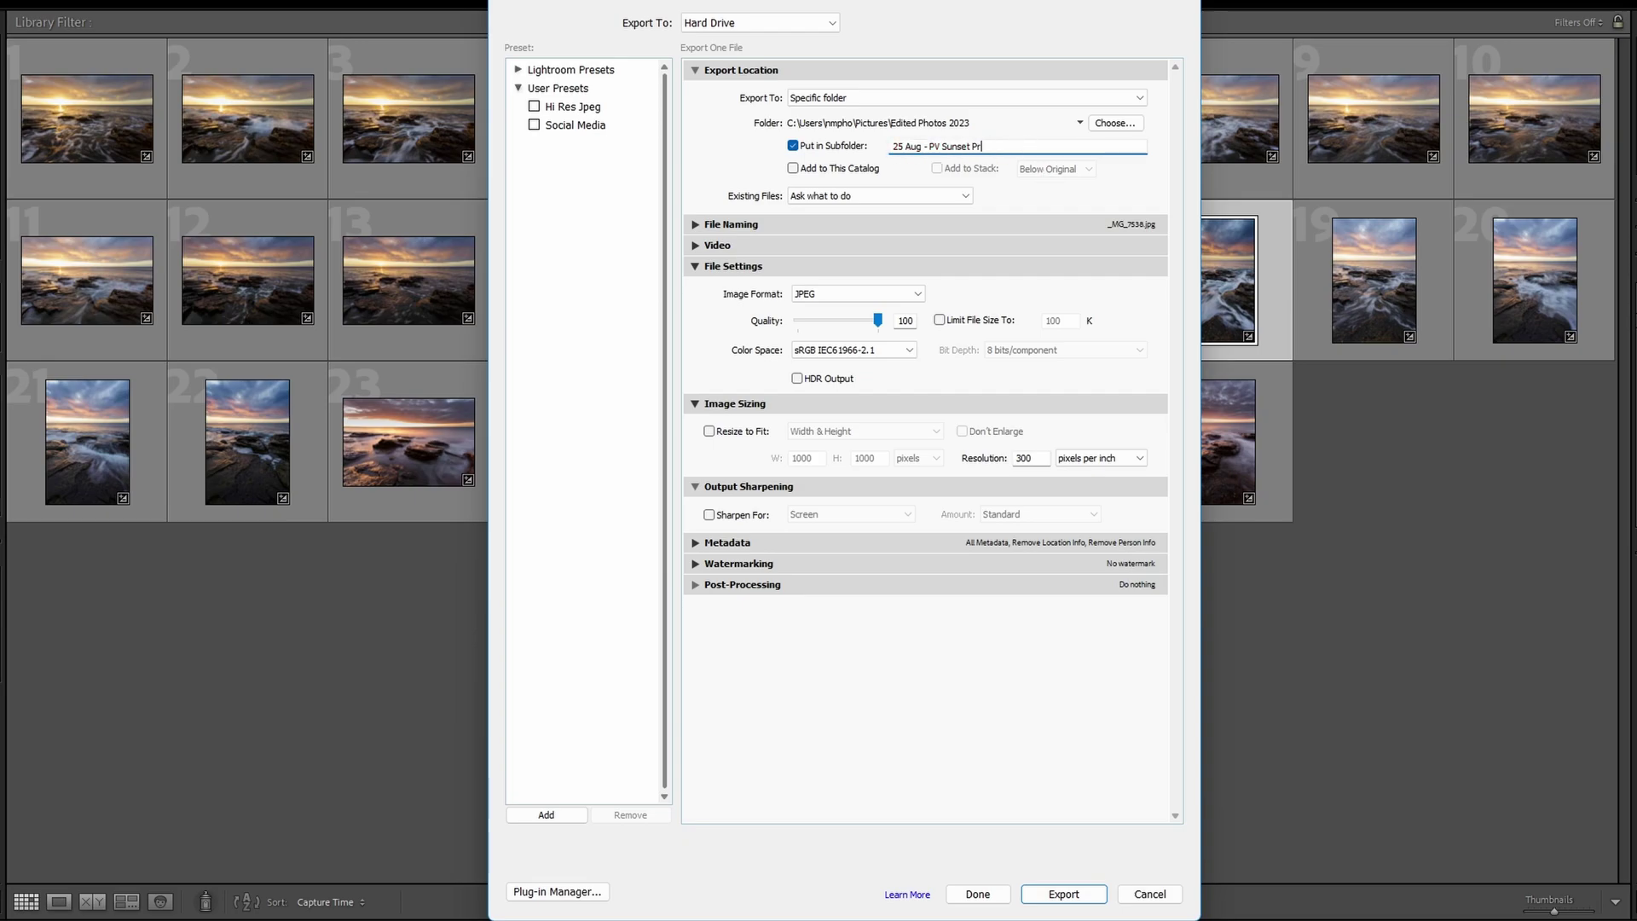
text(int)
key(BackSpace)
key(BackSpace)
key(BackSpace)
click(1057, 886)
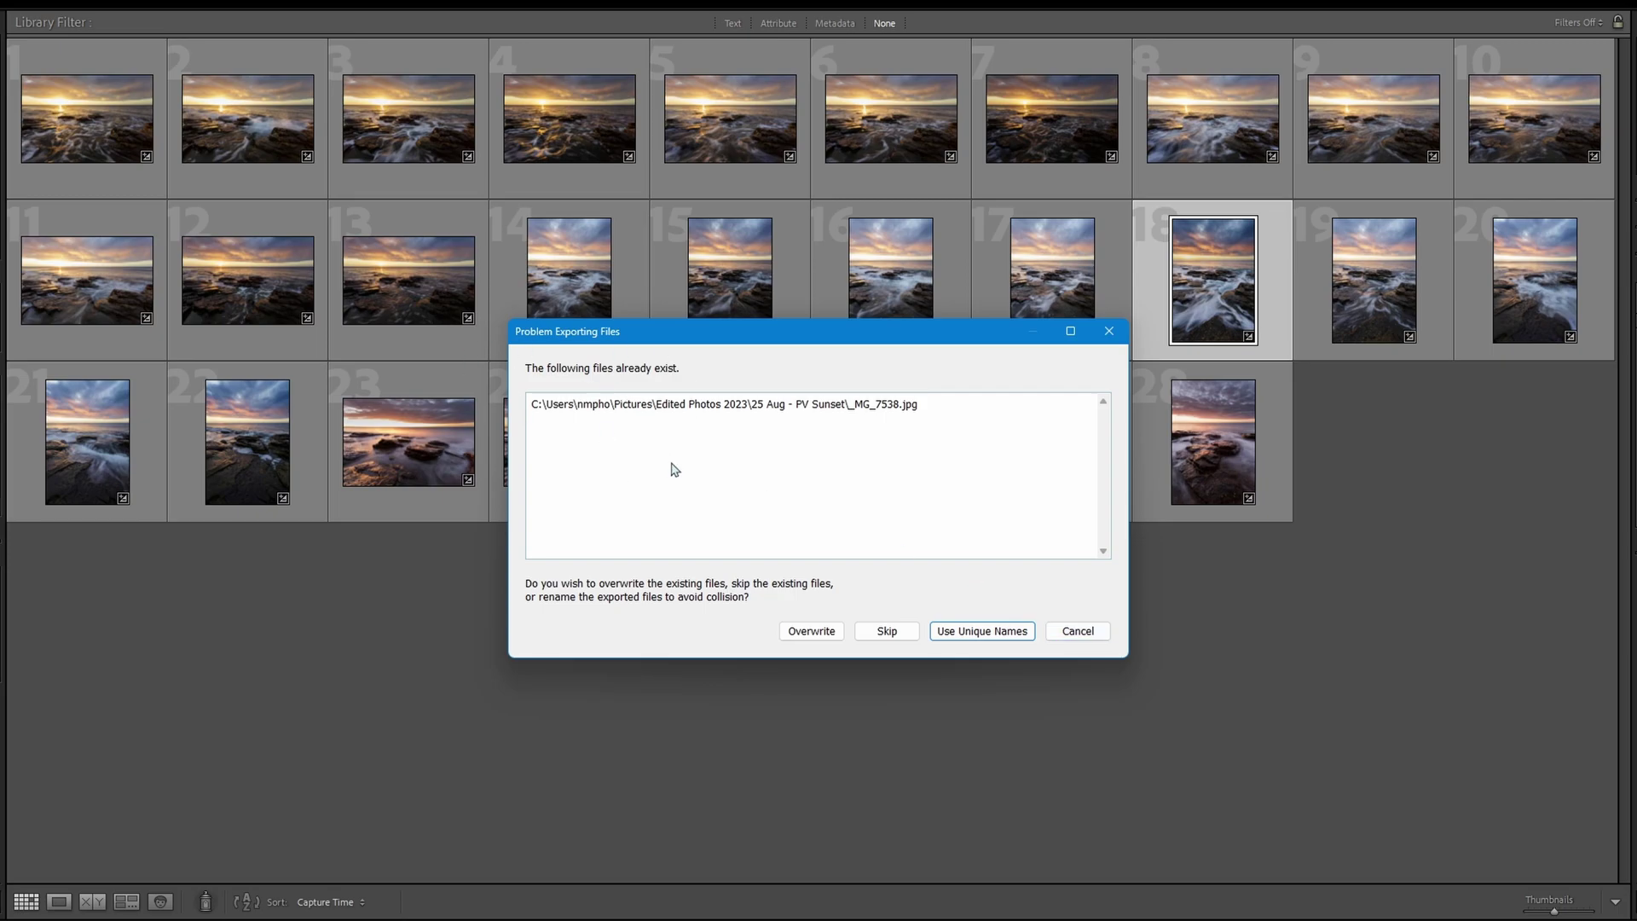
click(1078, 631)
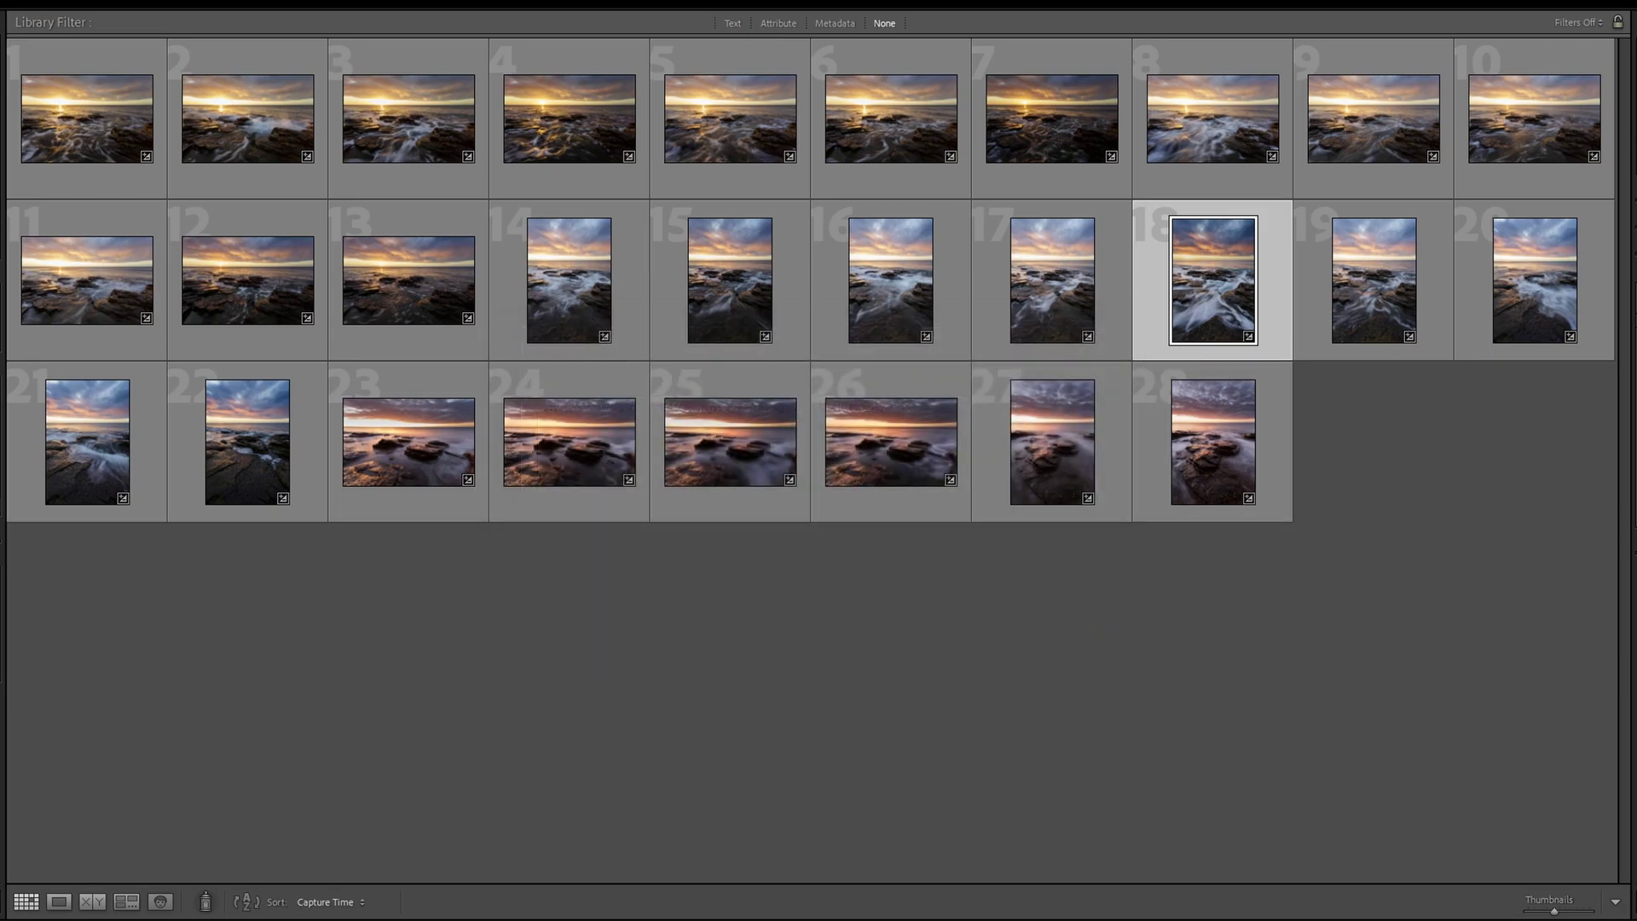
Reopen the export settings, change the subfolder to 25 Aug - PV Sunset Print and export the selected photo.
key(ctrl+shift+e)
click(1021, 145)
click(1021, 145)
text(PV Sunset)
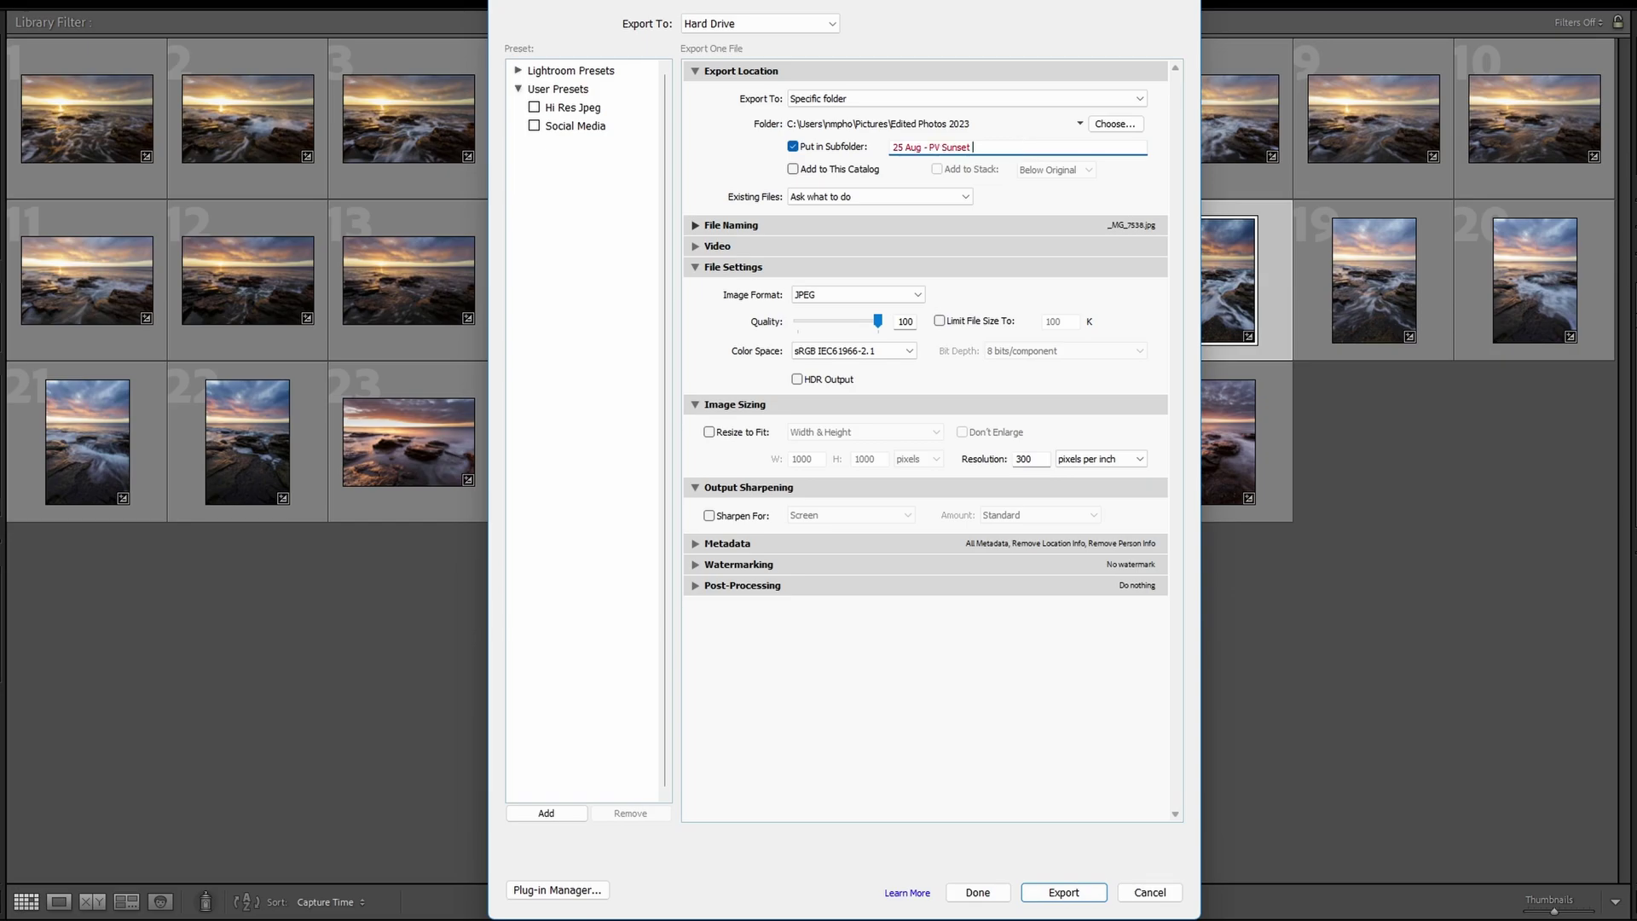
text(rint)
click(1065, 894)
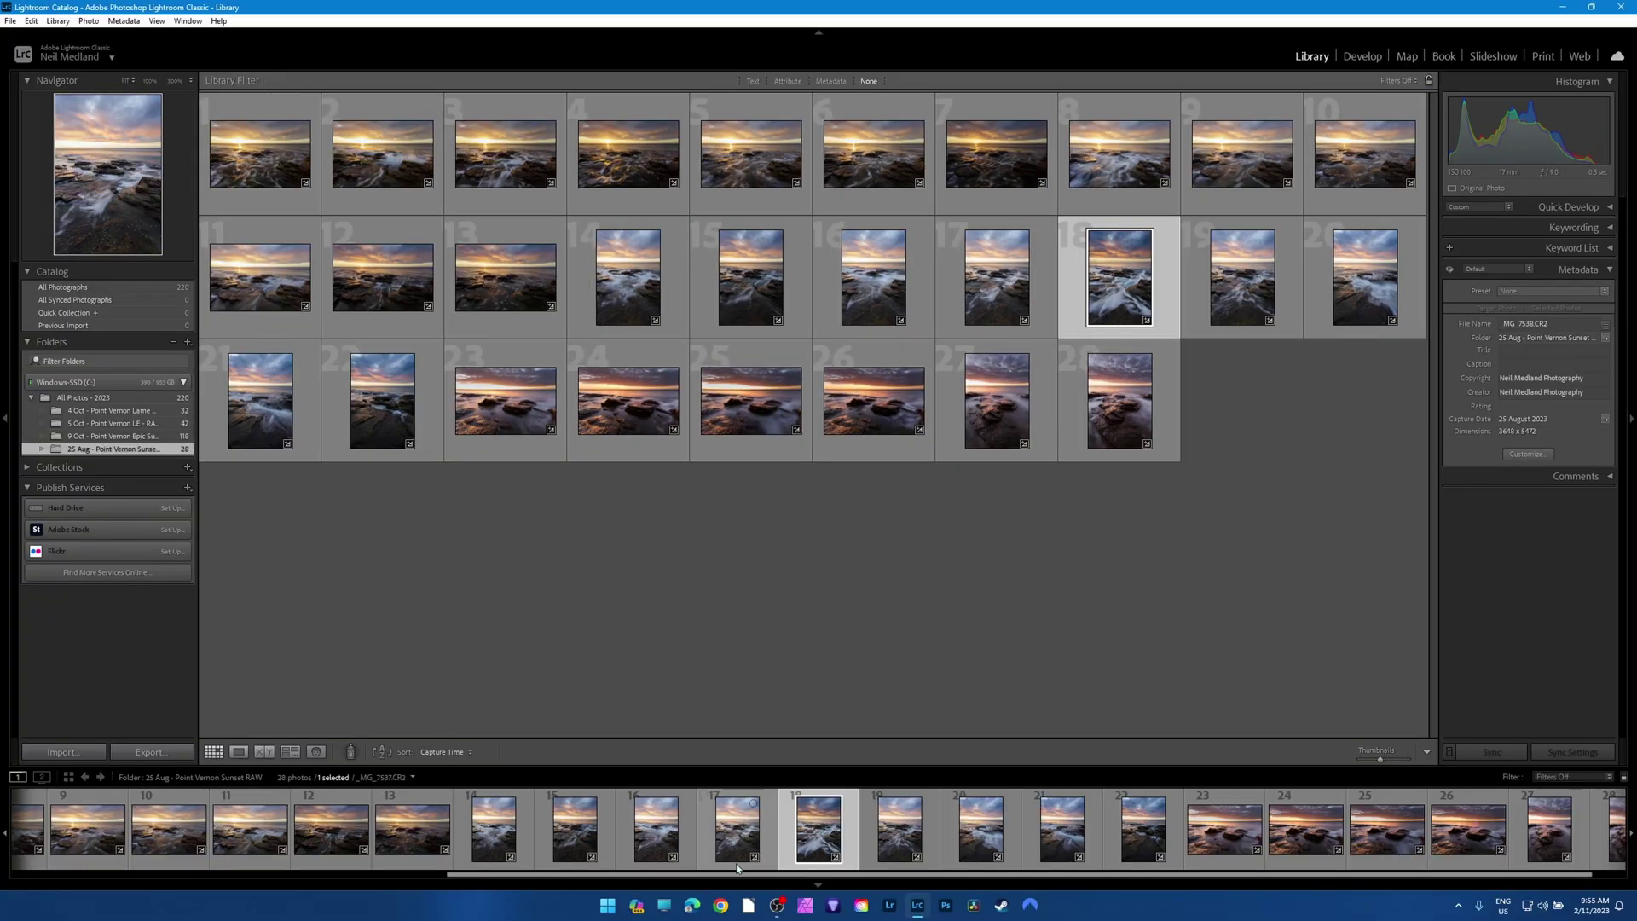
Switch to File Explorer, open 25 Aug - PV Sunset Print inside Edited Photos 2023 and check the exported photo's file size.
click(664, 909)
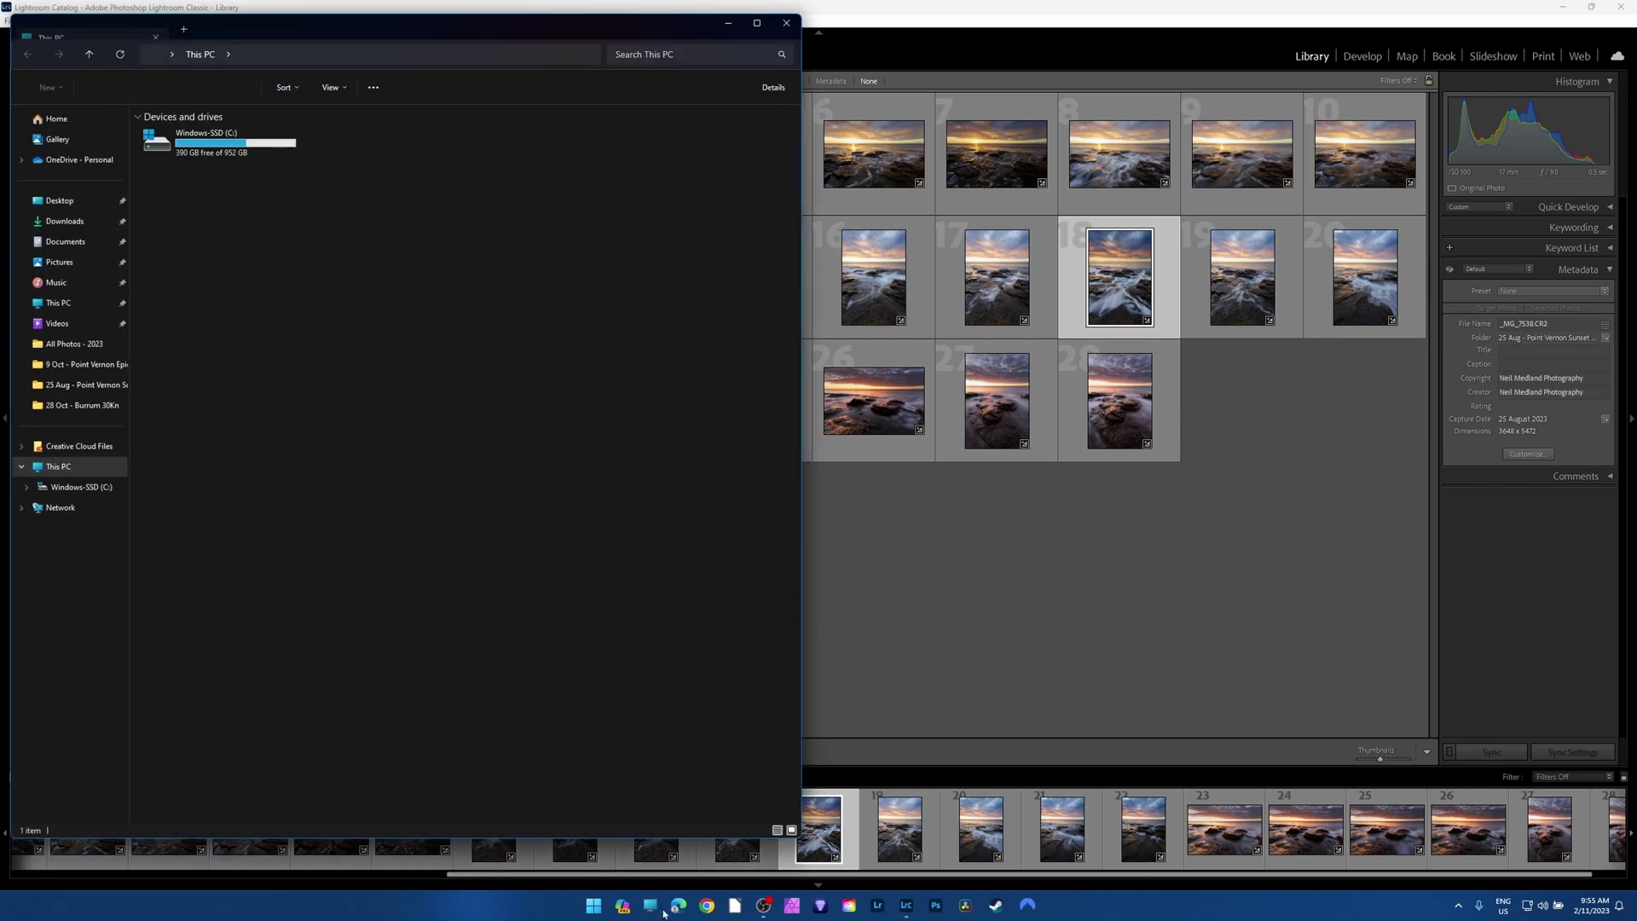
click(69, 265)
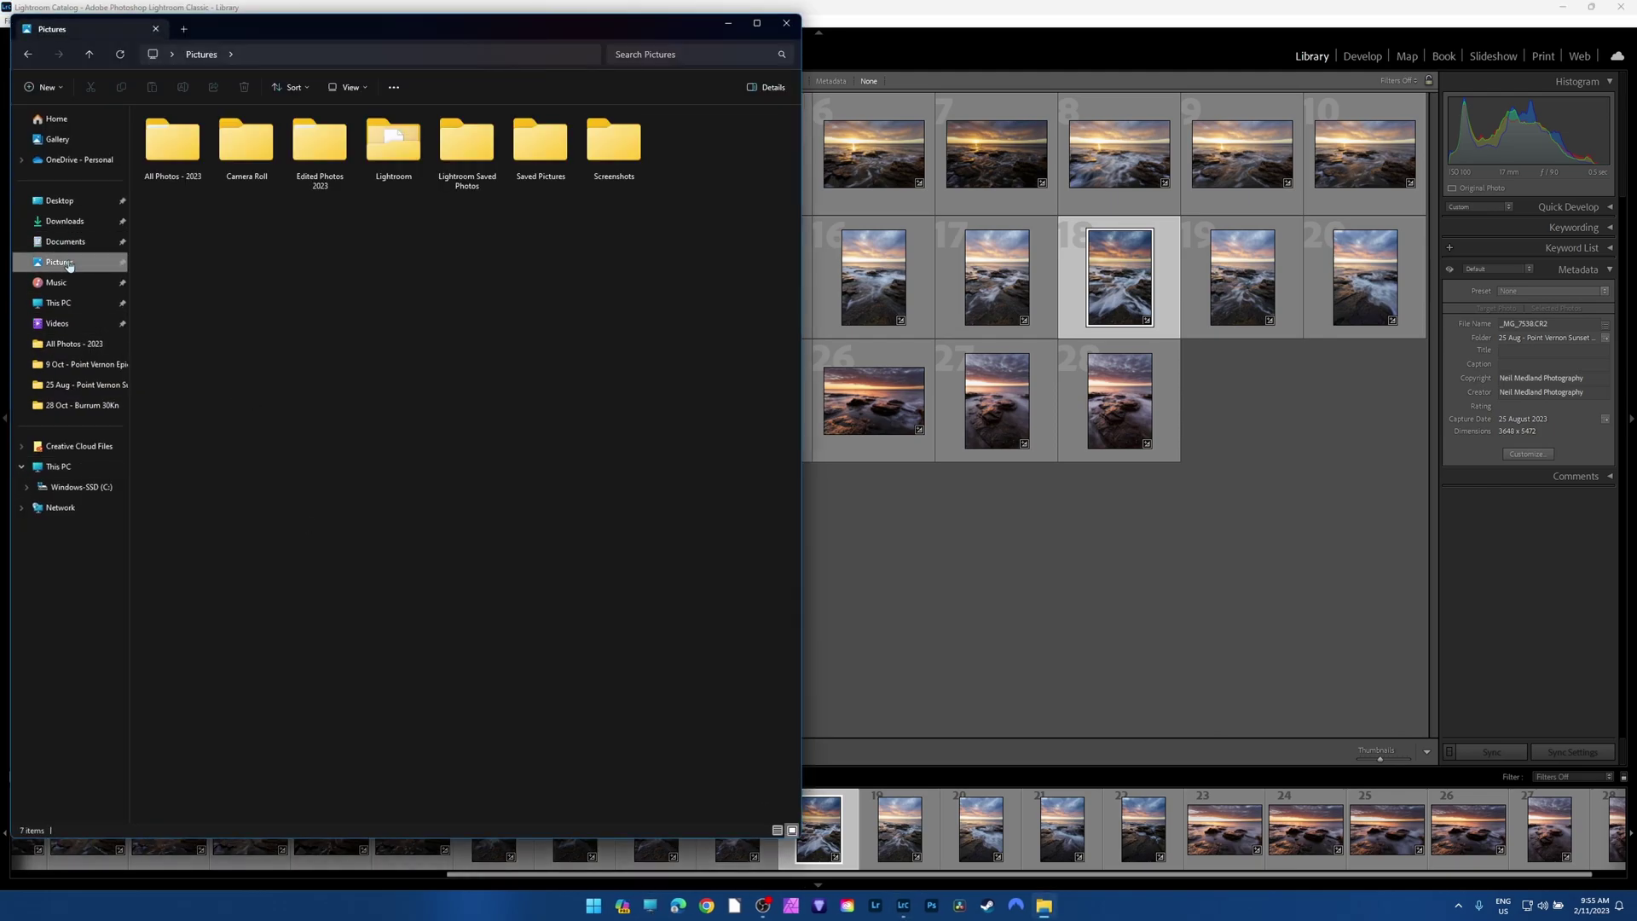
click(307, 142)
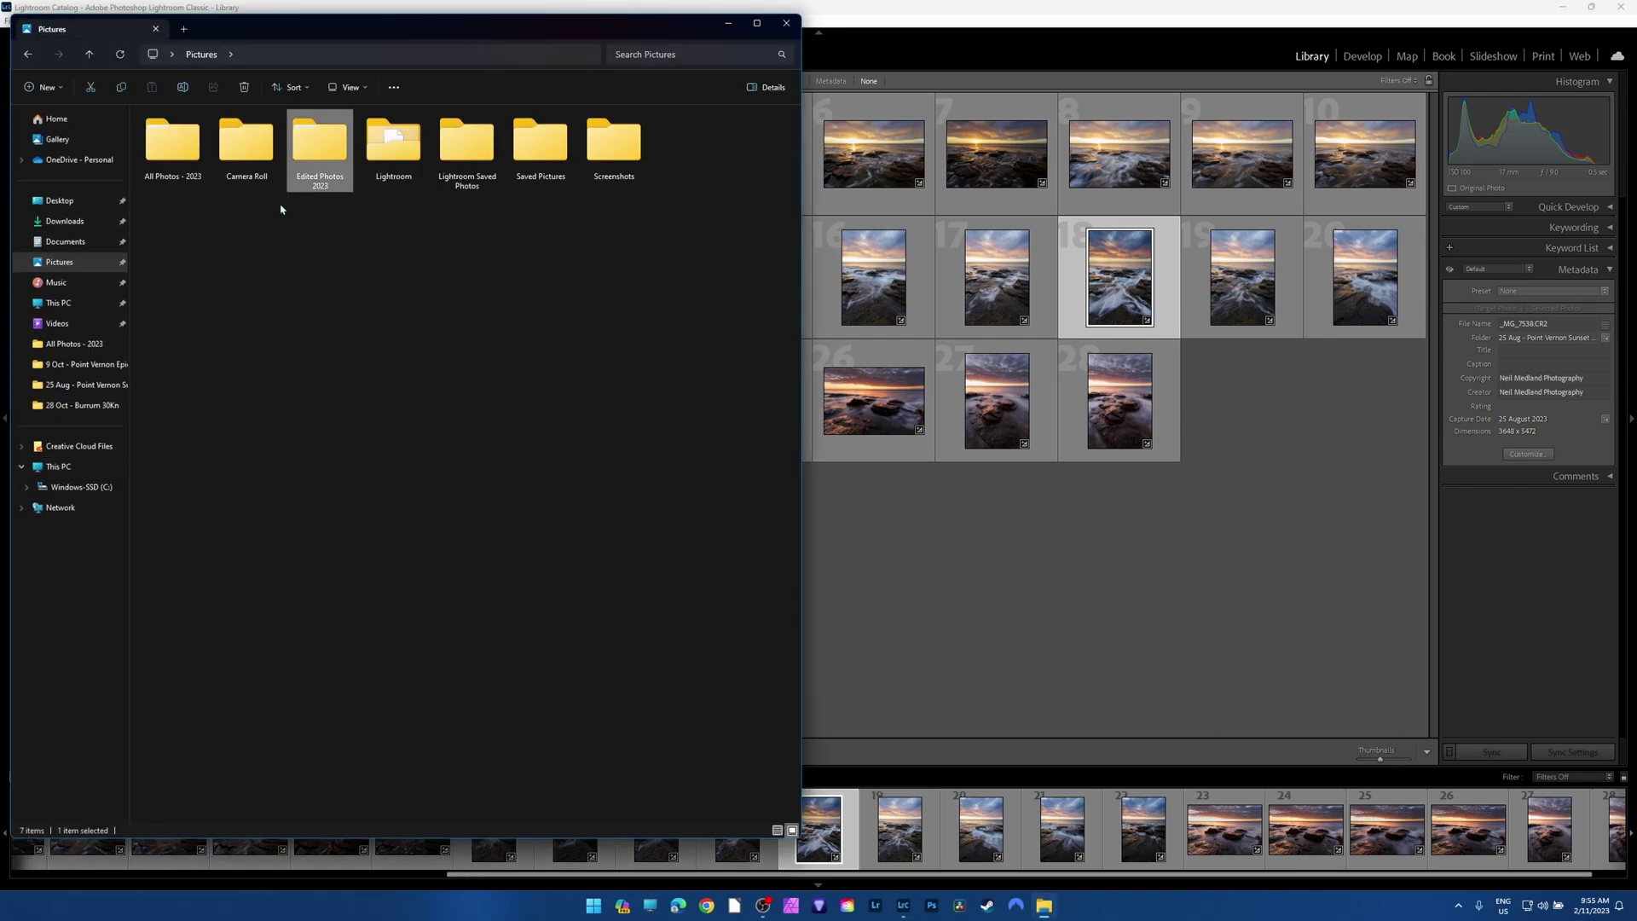
double_click(316, 145)
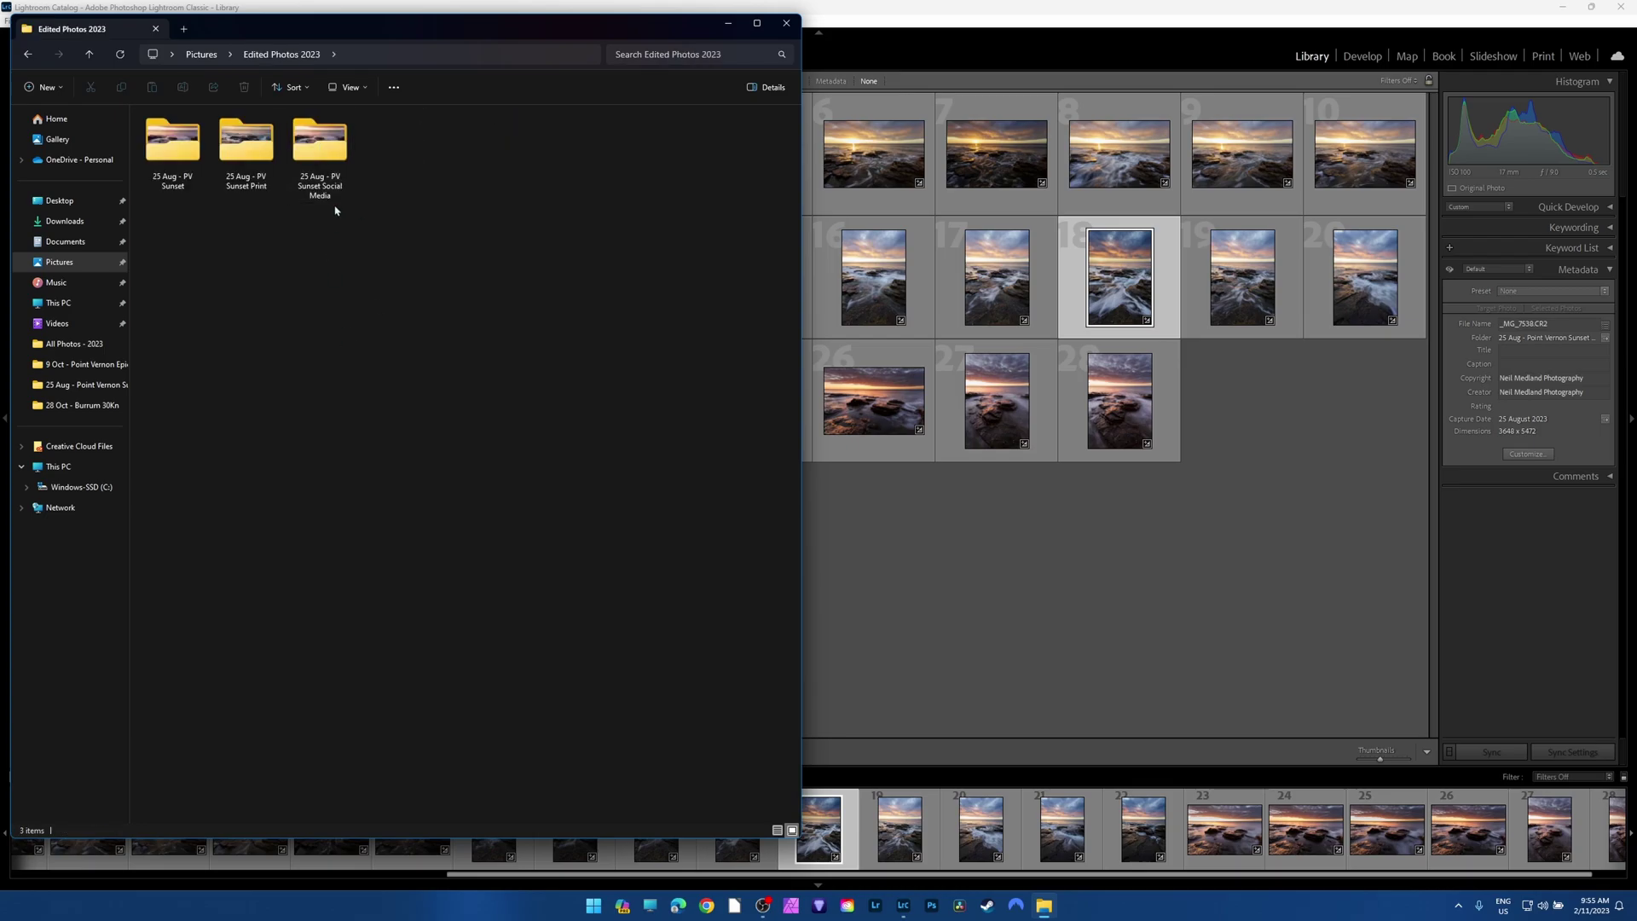
double_click(252, 189)
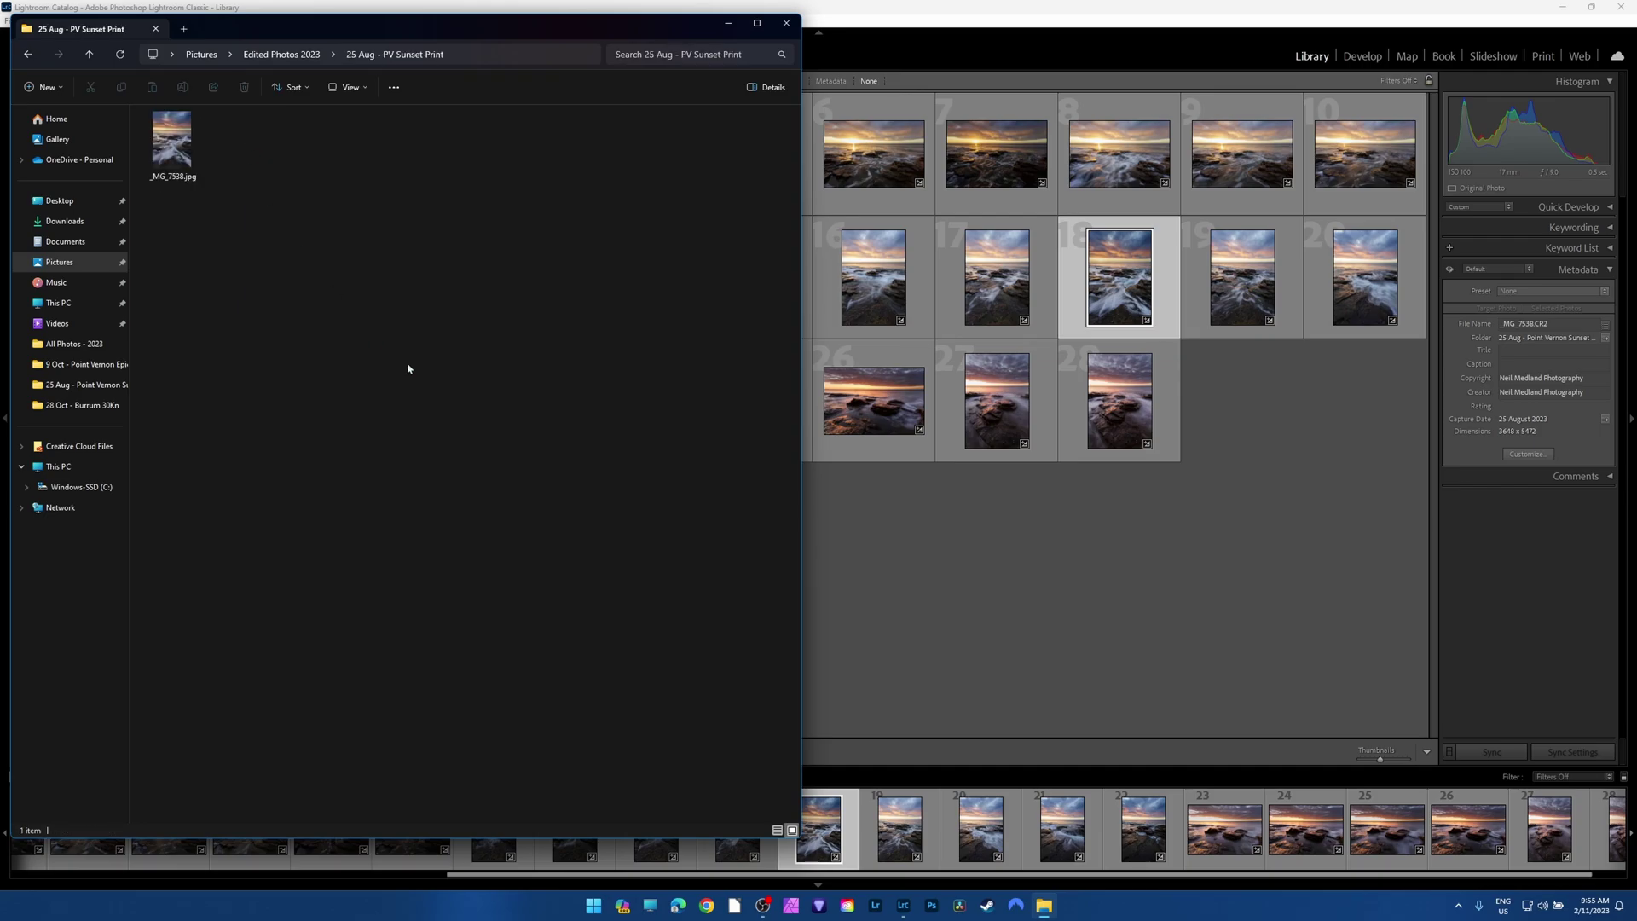
click(172, 143)
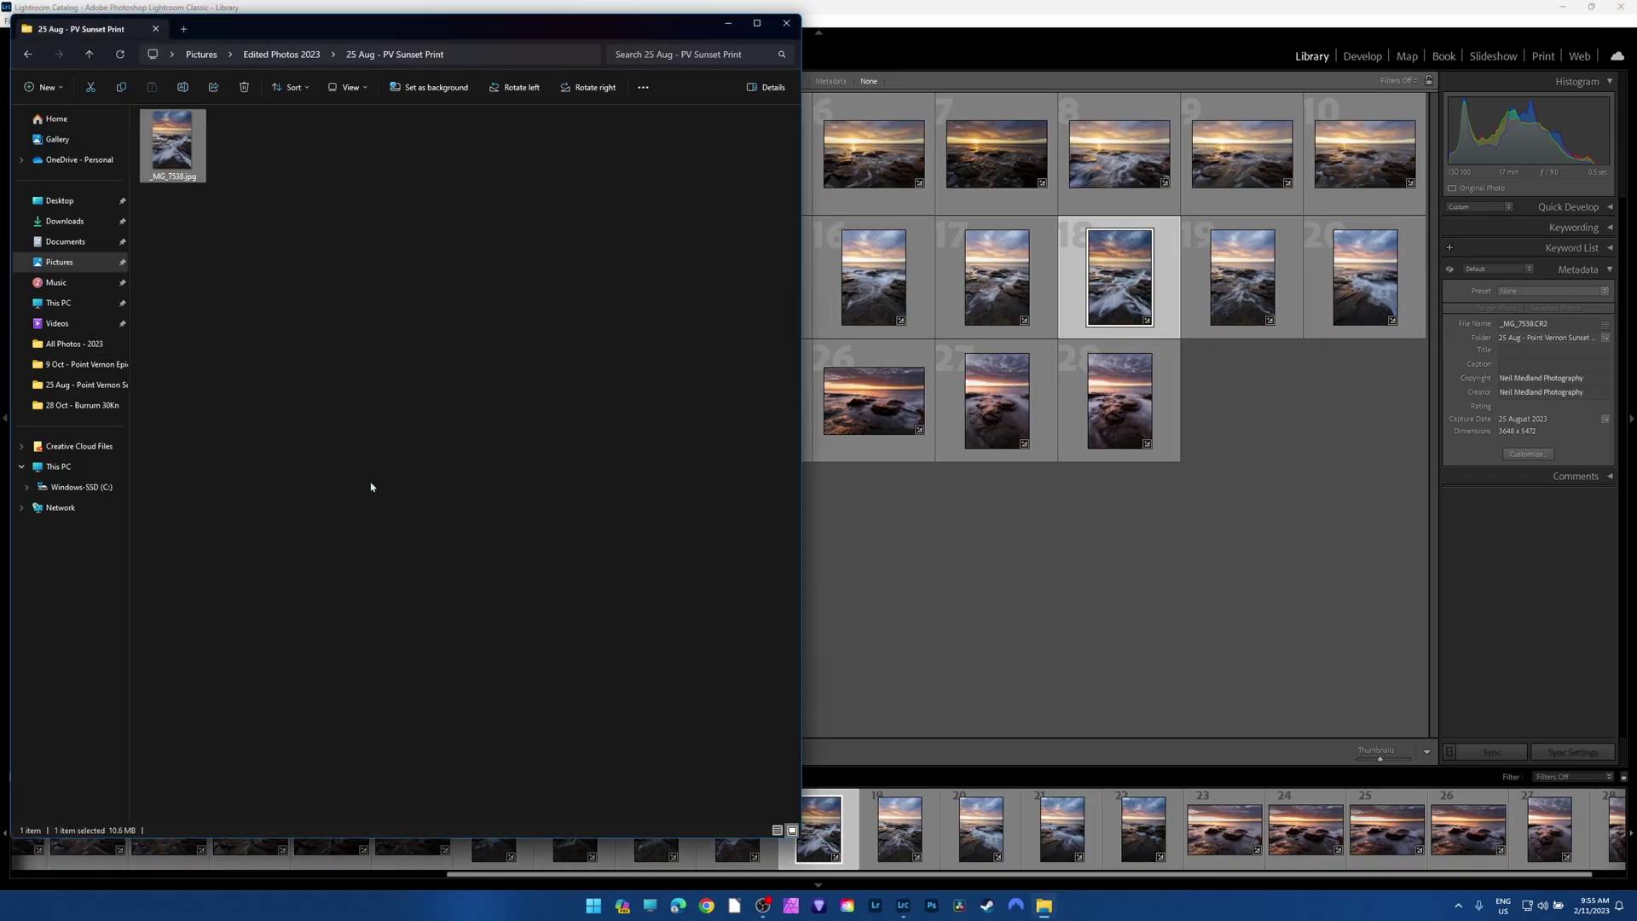
click(28, 54)
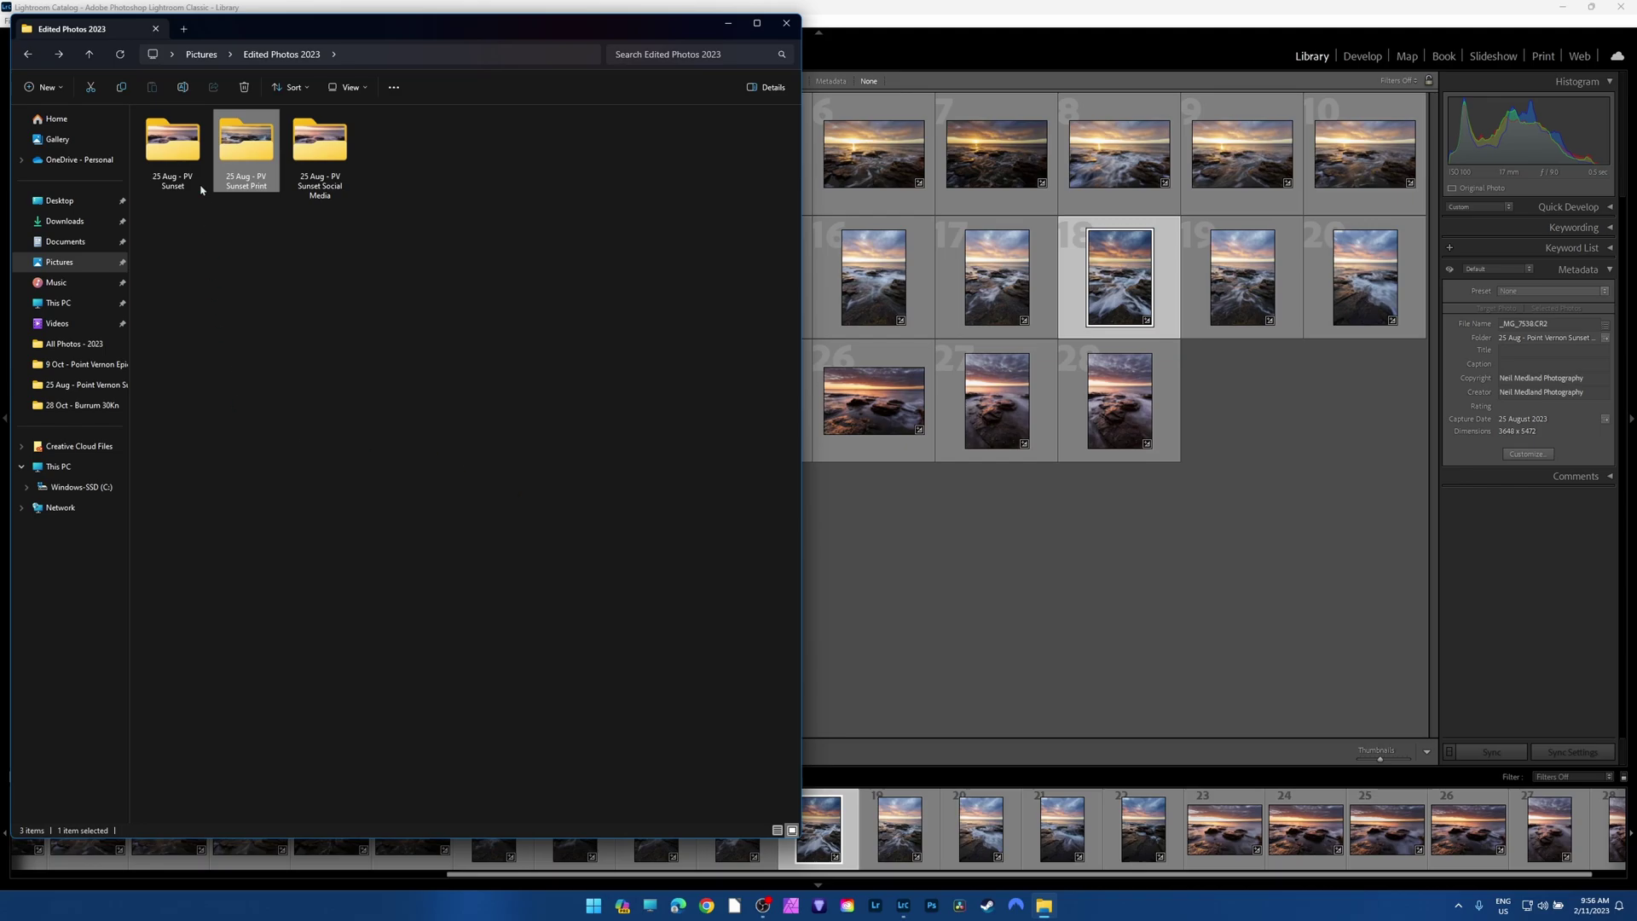
Look through the 25 Aug - PV Sunset folder, and check the file size of _MG_7538.jpg in 25 Aug - PV Sunset Print.
double_click(174, 147)
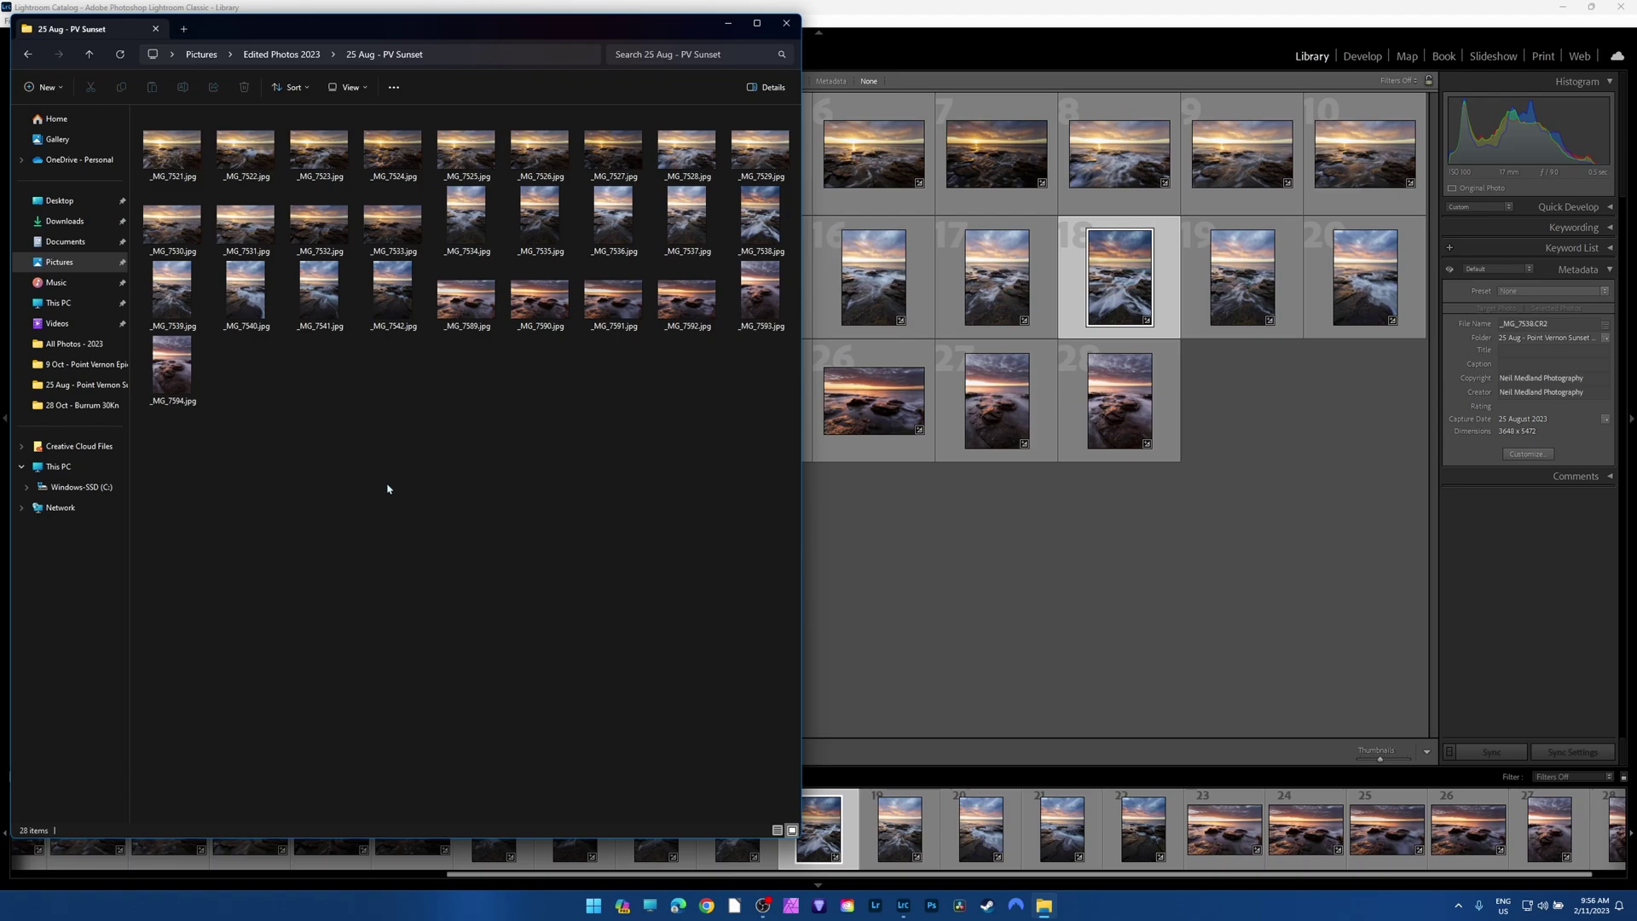
click(28, 57)
click(303, 193)
double_click(246, 143)
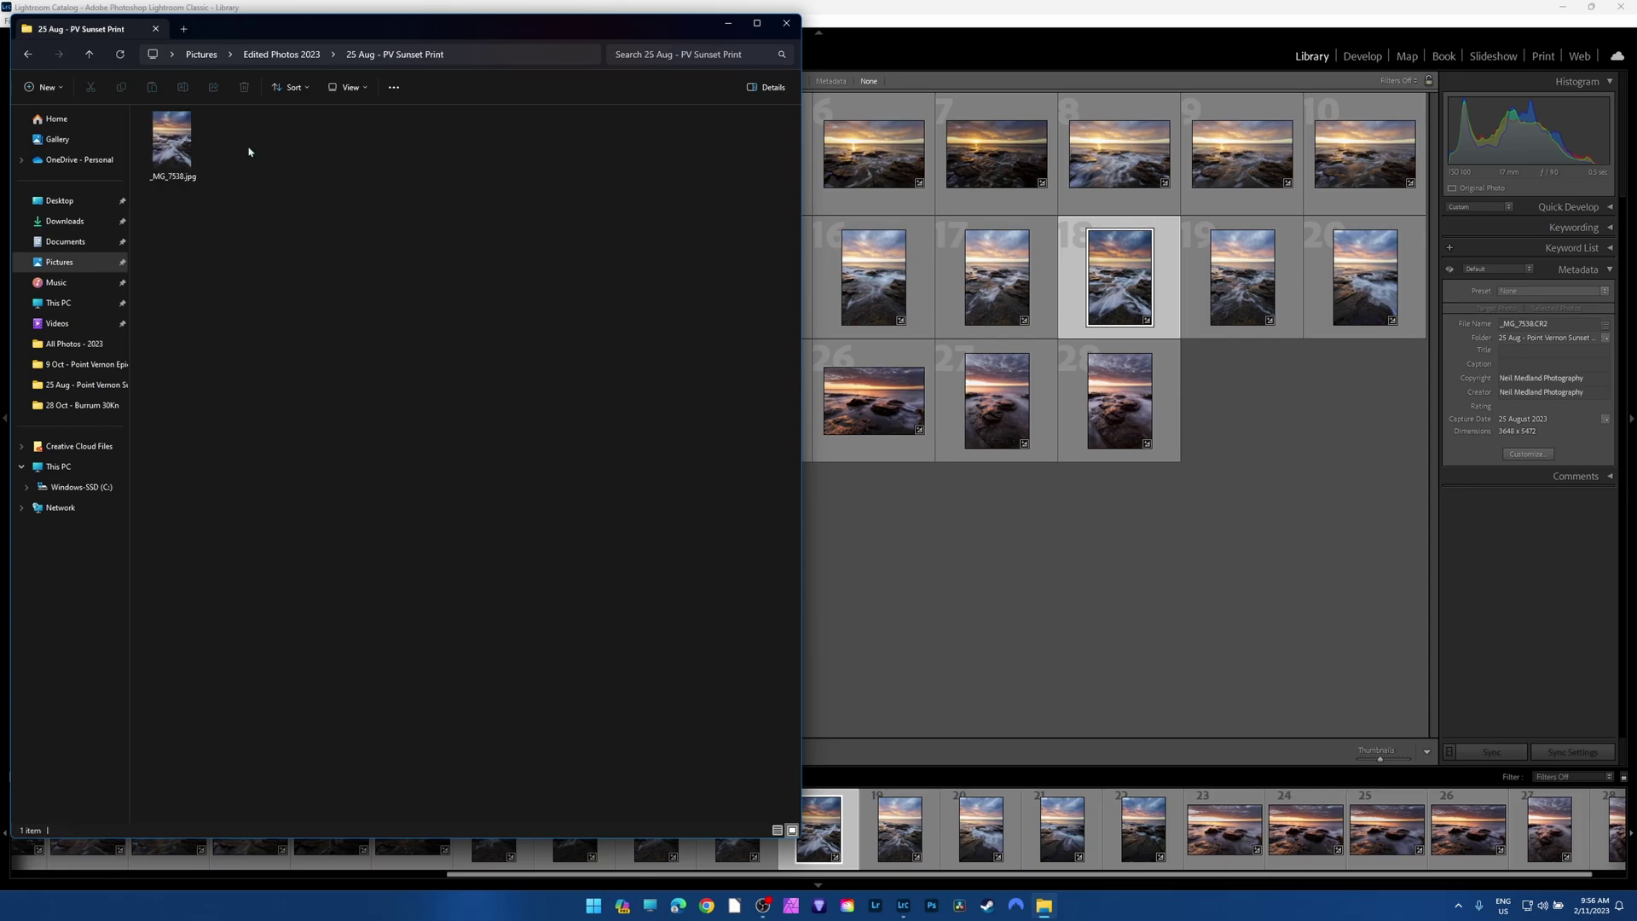
click(158, 152)
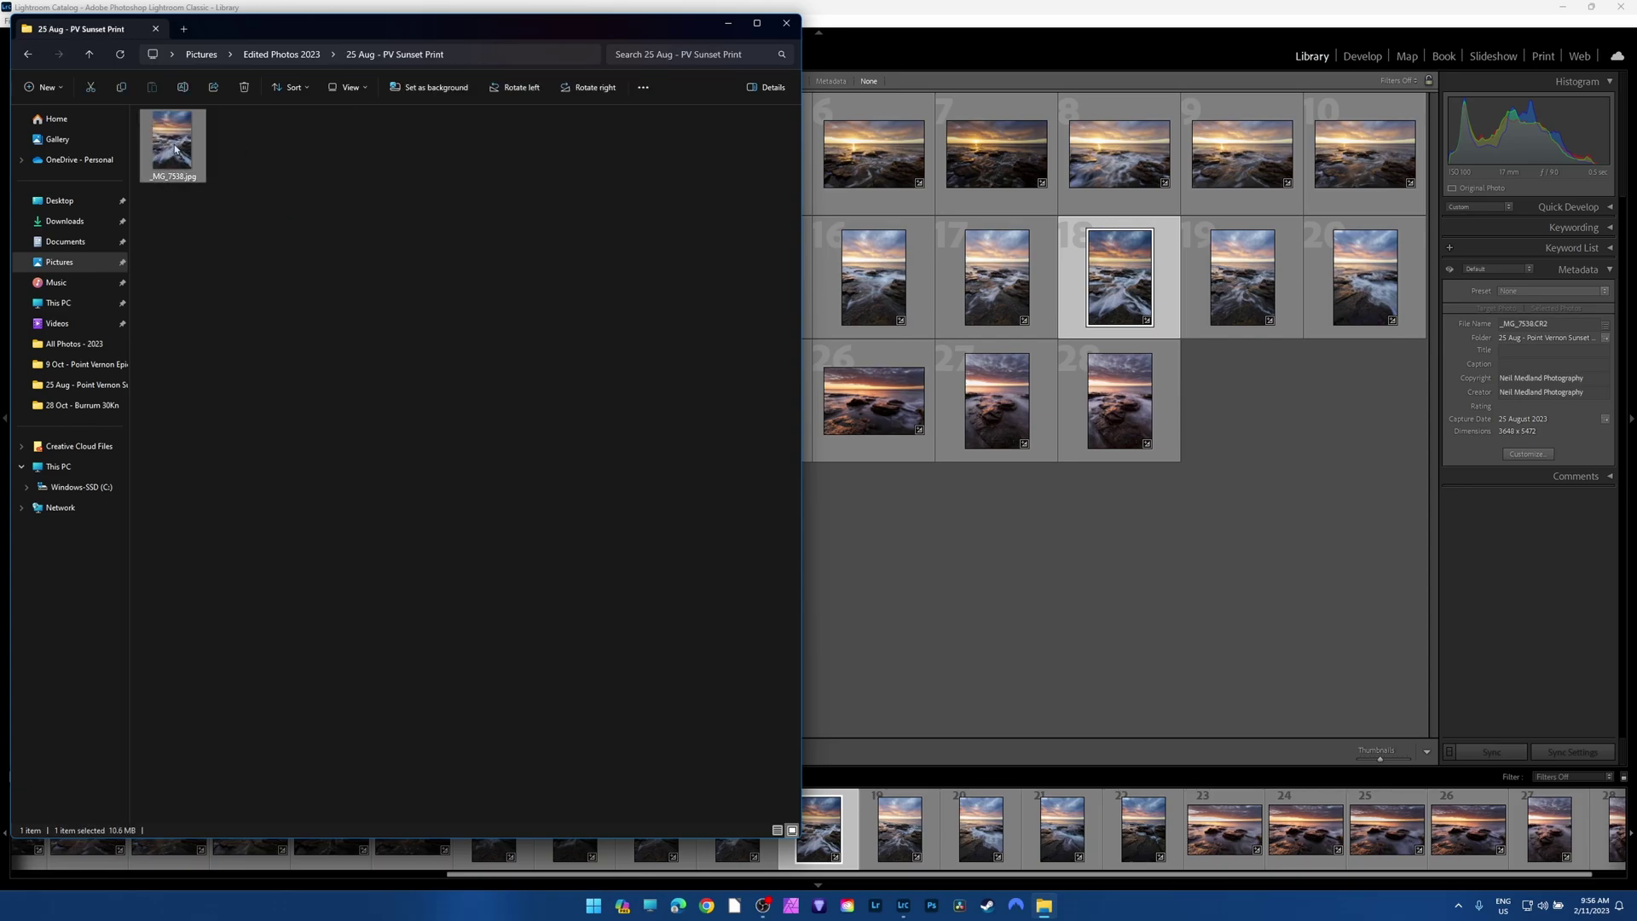
Check the file size of _MG_7541.jpg in 25 Aug - PV Sunset Social Media and view the photo full screen.
click(28, 54)
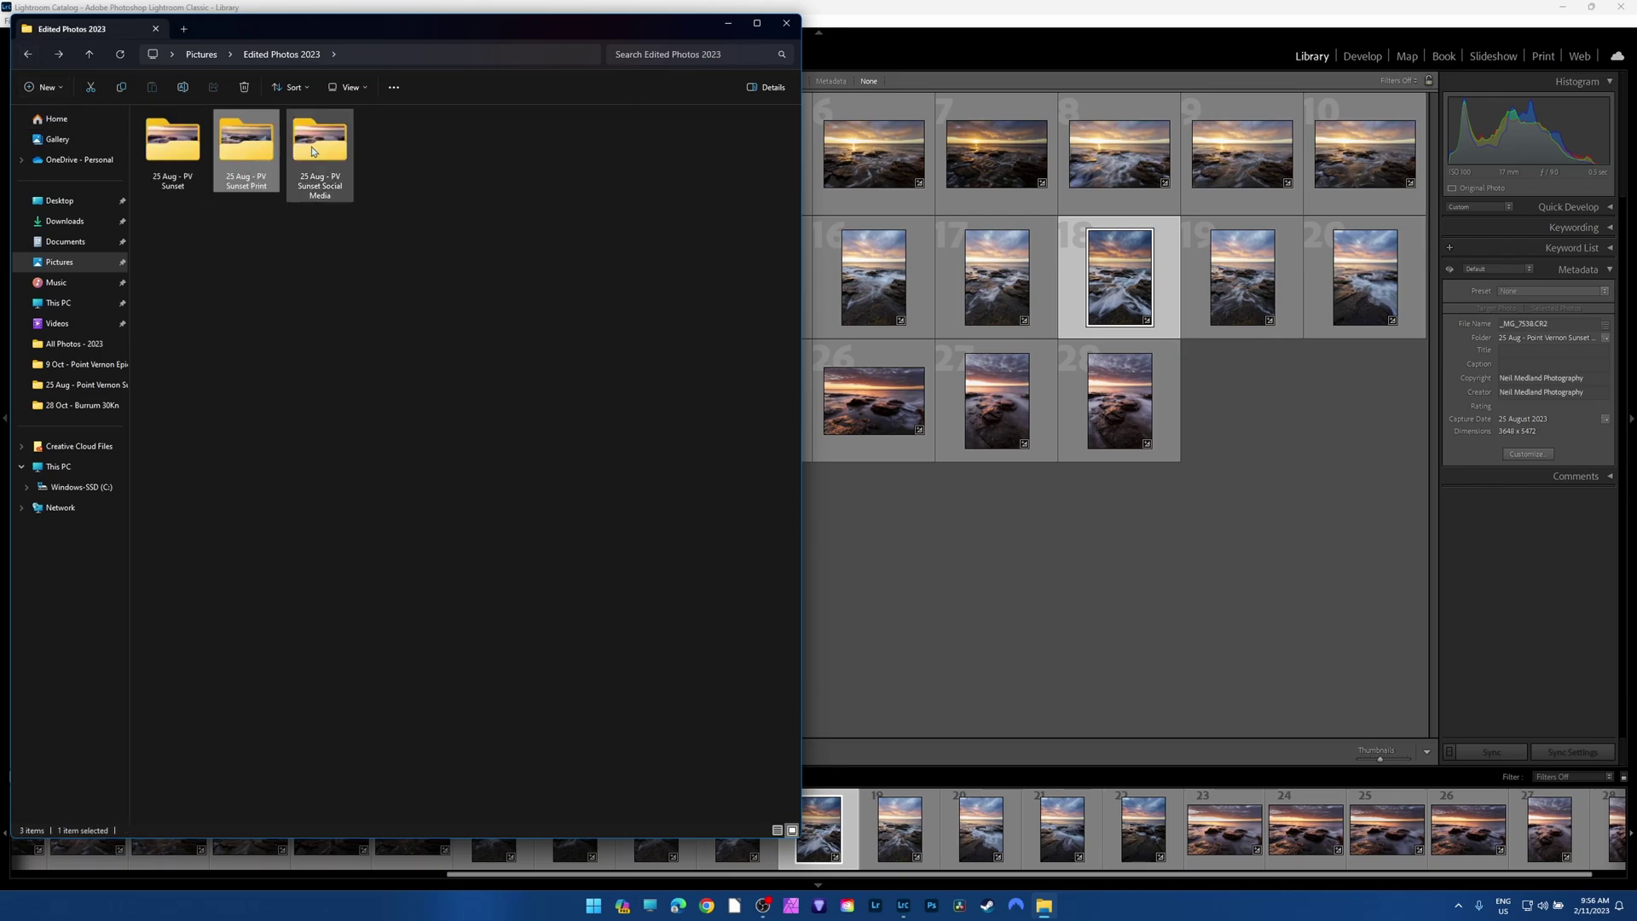
click(320, 186)
double_click(314, 141)
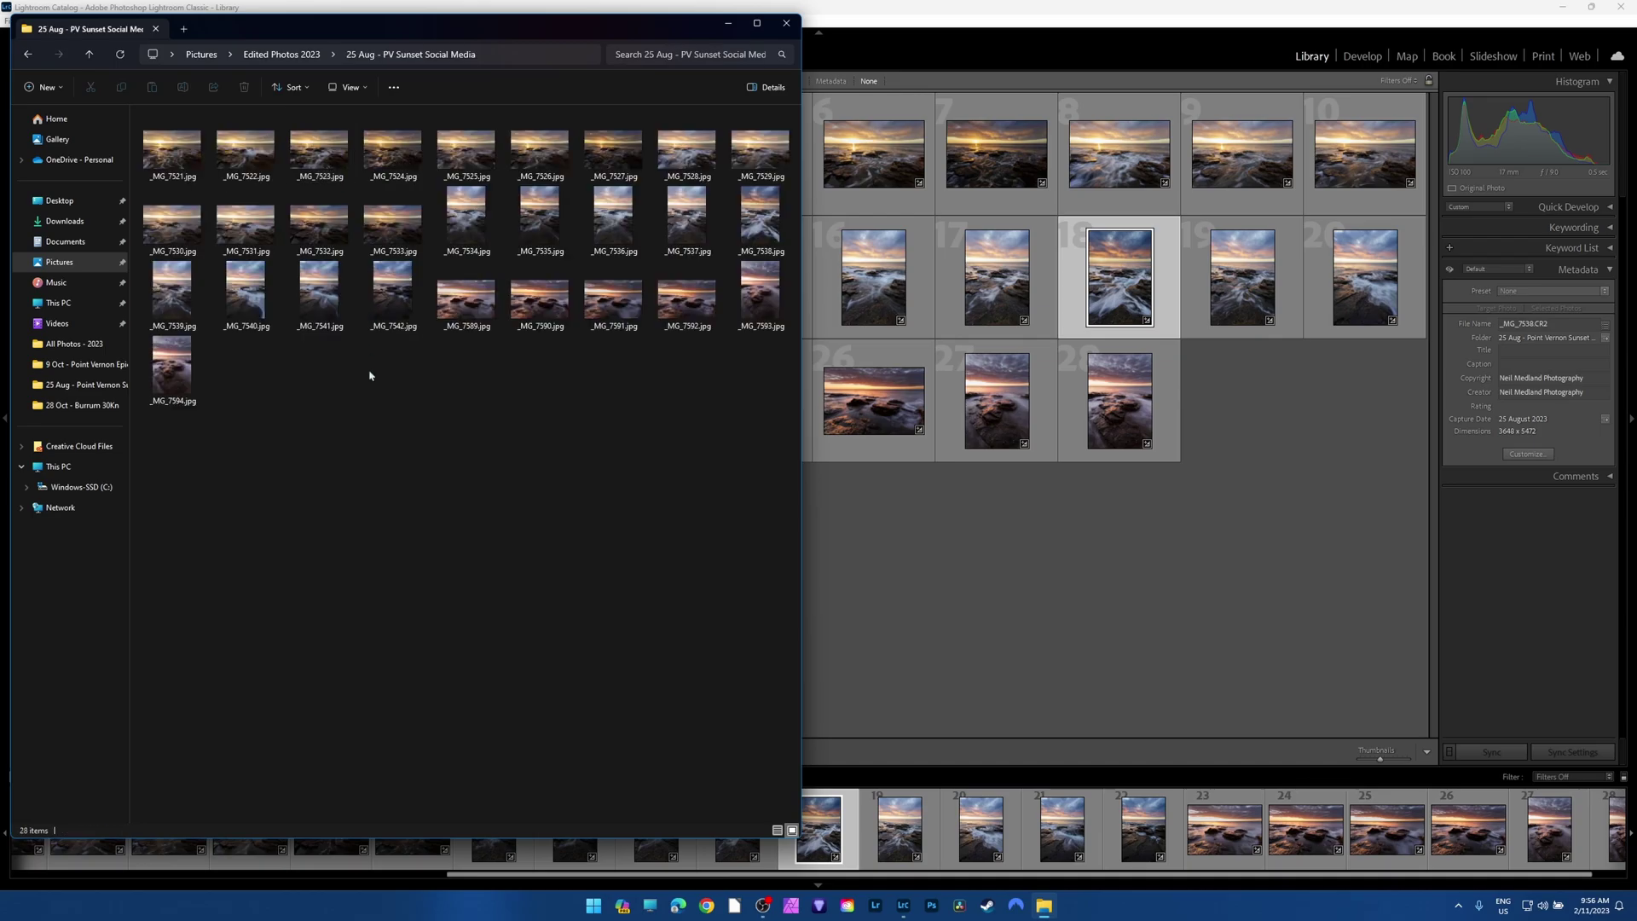
click(323, 299)
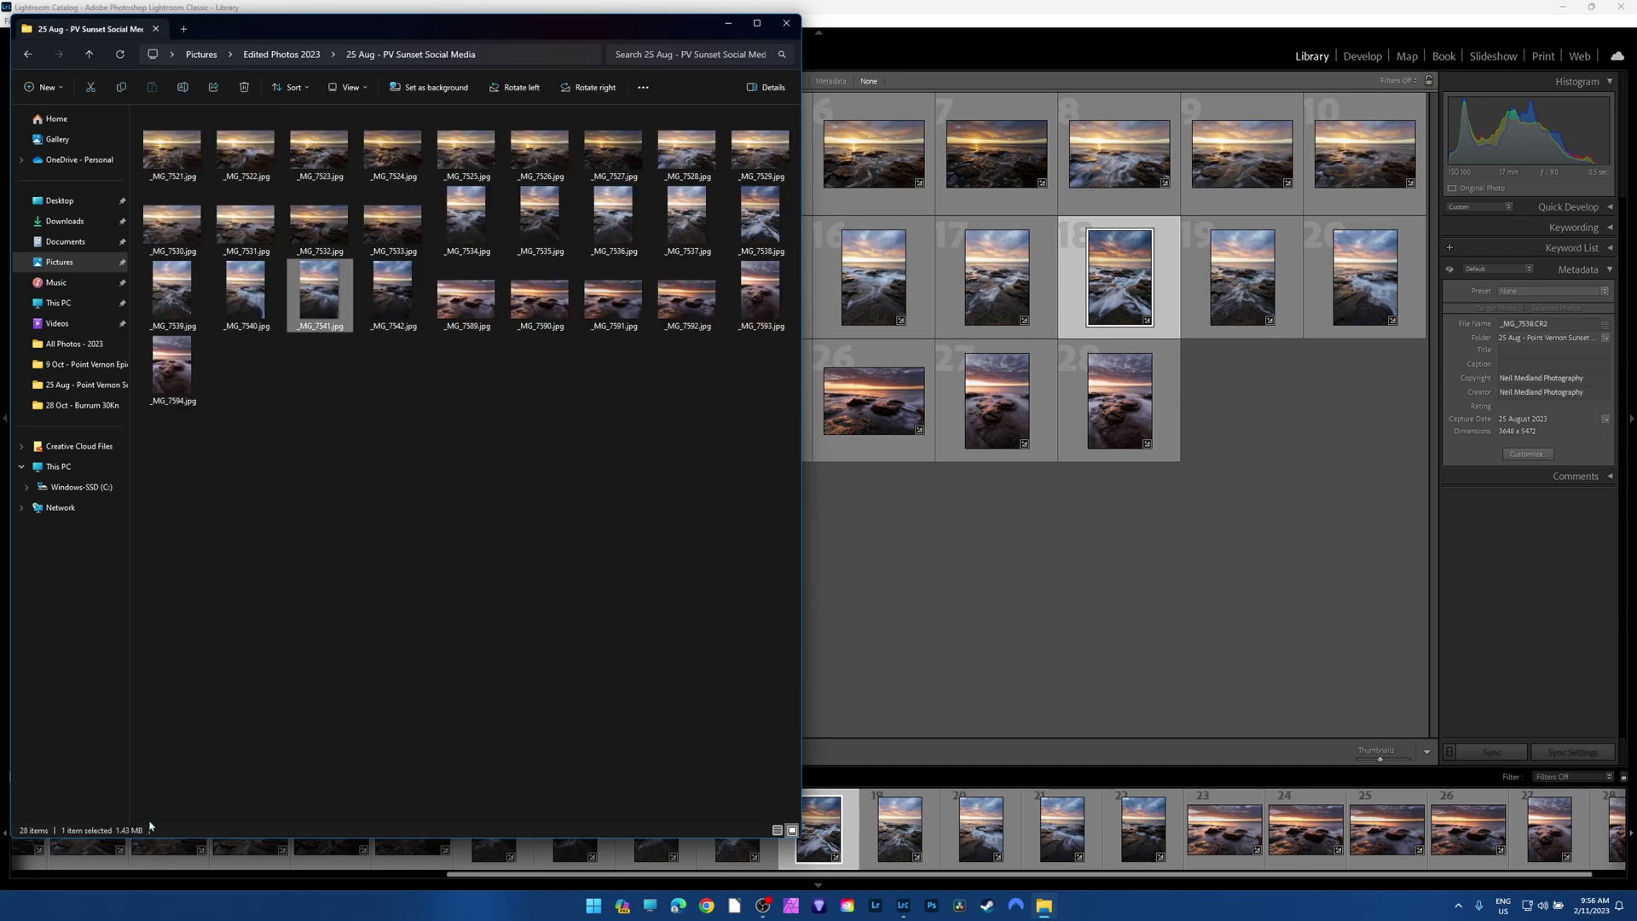
double_click(309, 297)
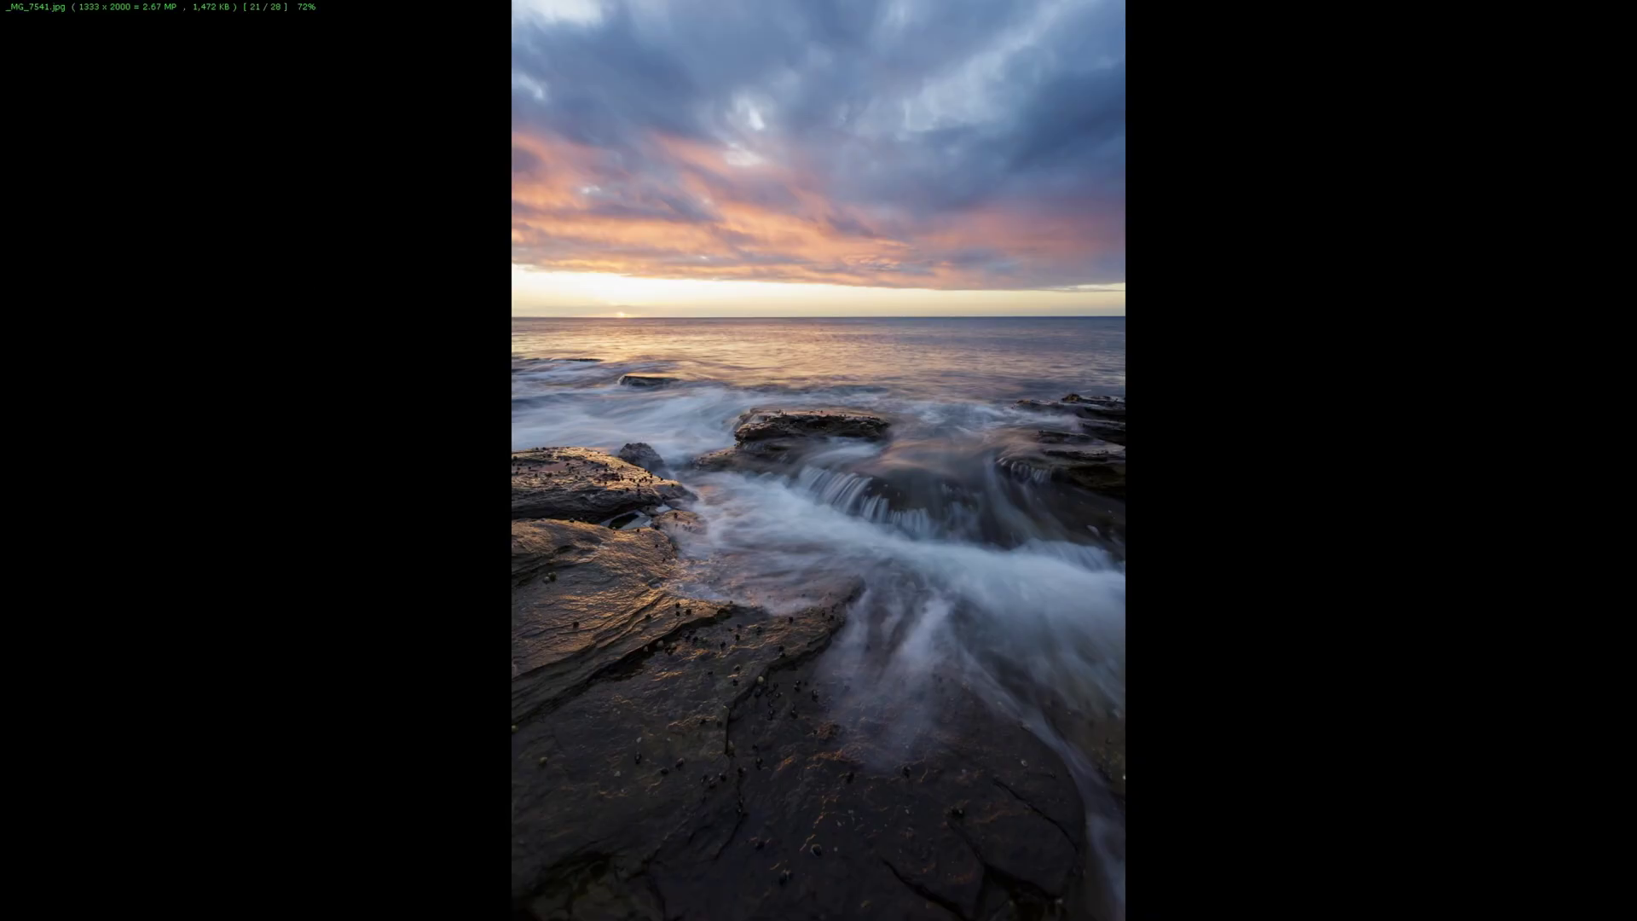